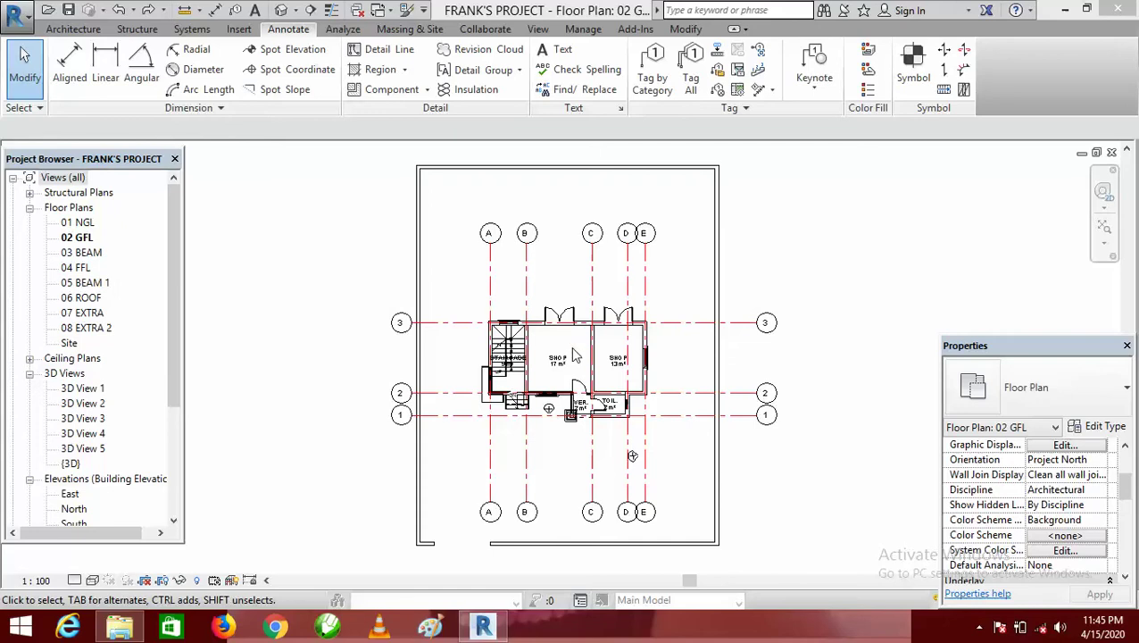
Select all Double-Glass 2 doors visible in the 02 GFL plan and tag only the selected doors with M_Door Tag, then clear the selection
scroll(562, 319, up, 3)
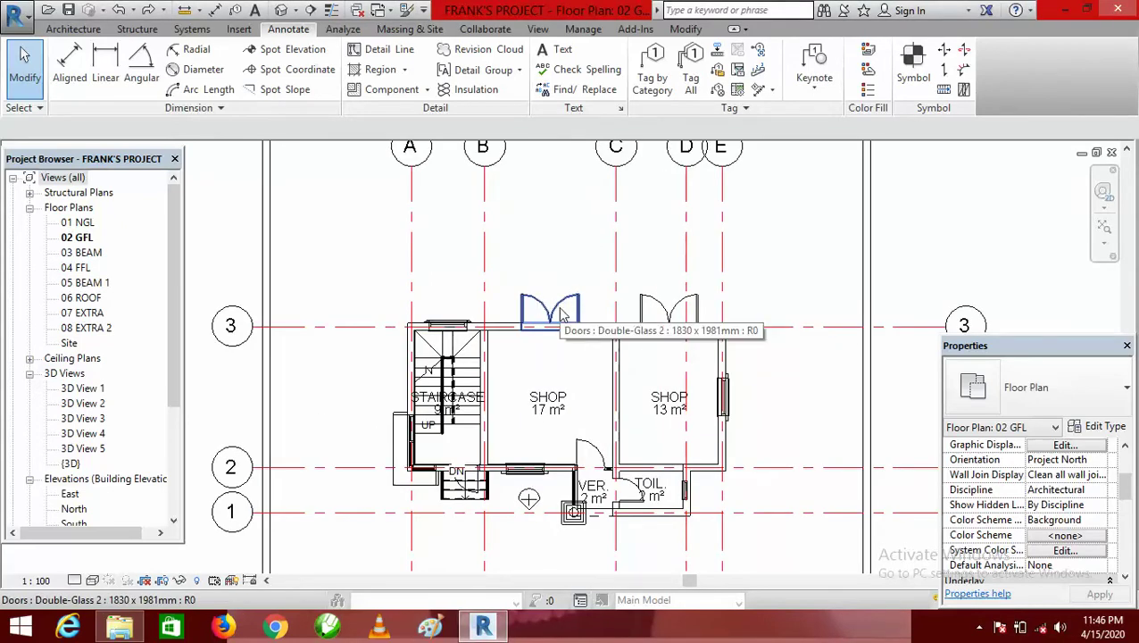
scroll(527, 303, up, 2)
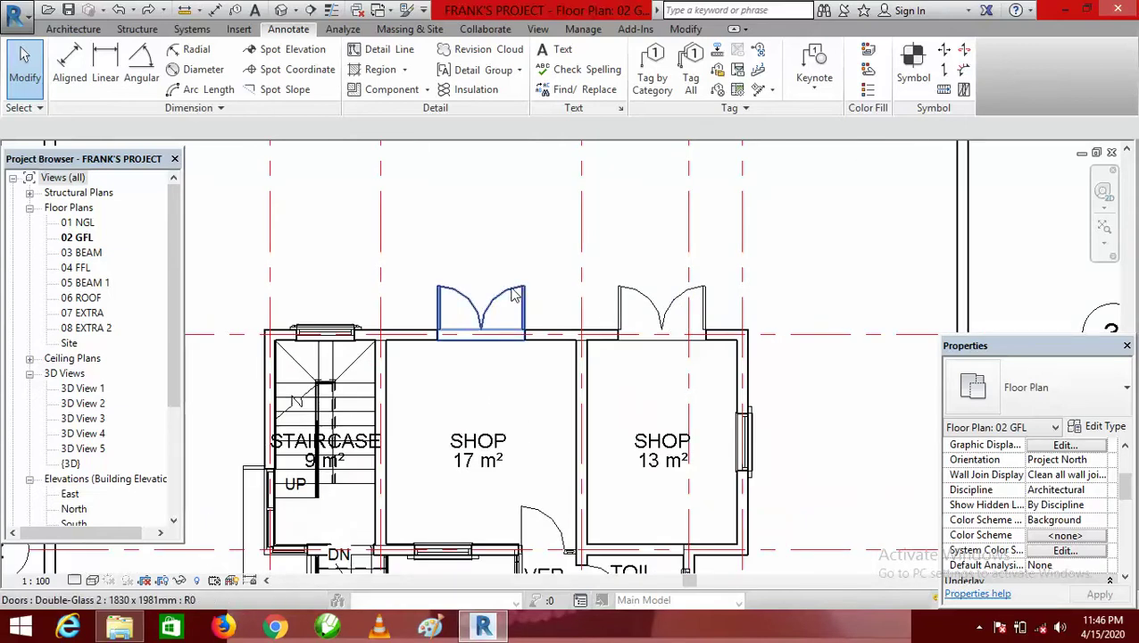
click(514, 297)
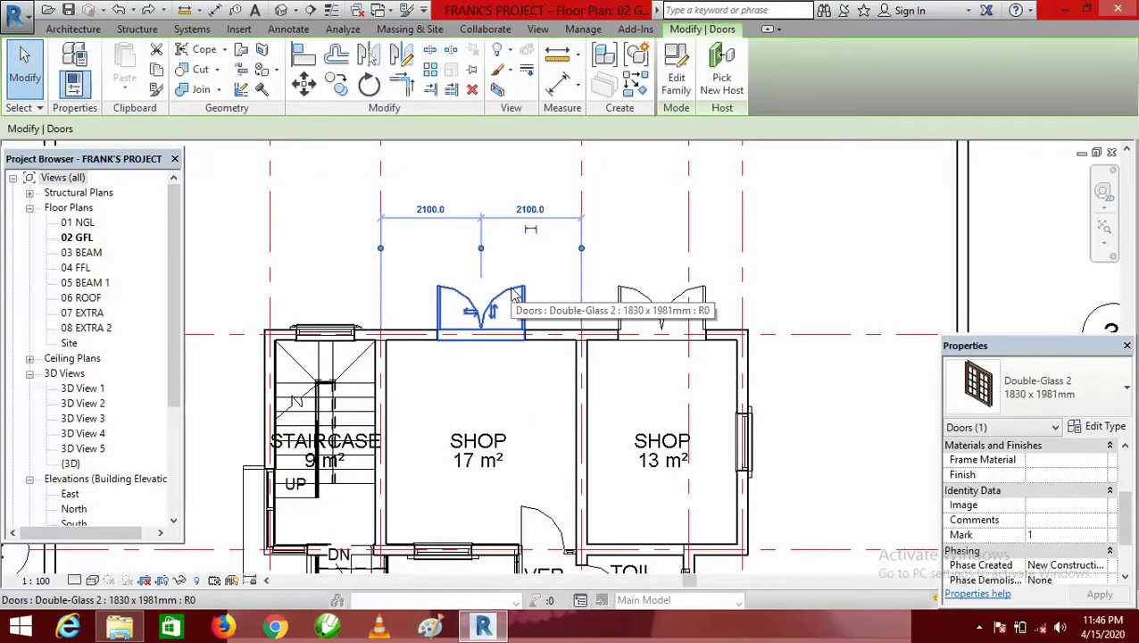
right_click(514, 296)
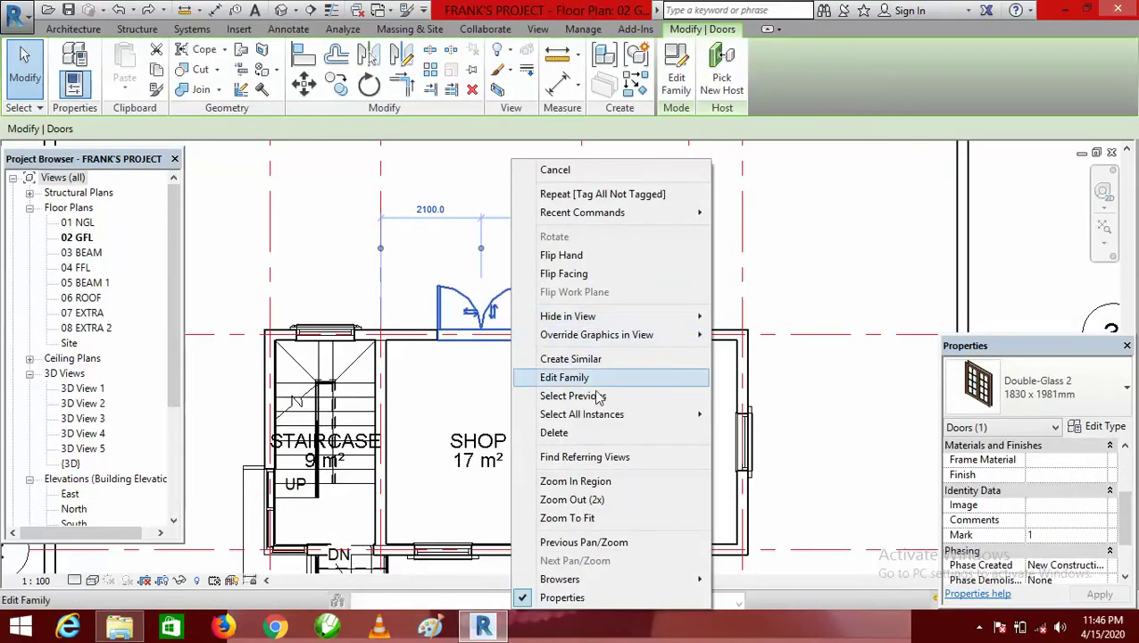
mouse_move(592, 416)
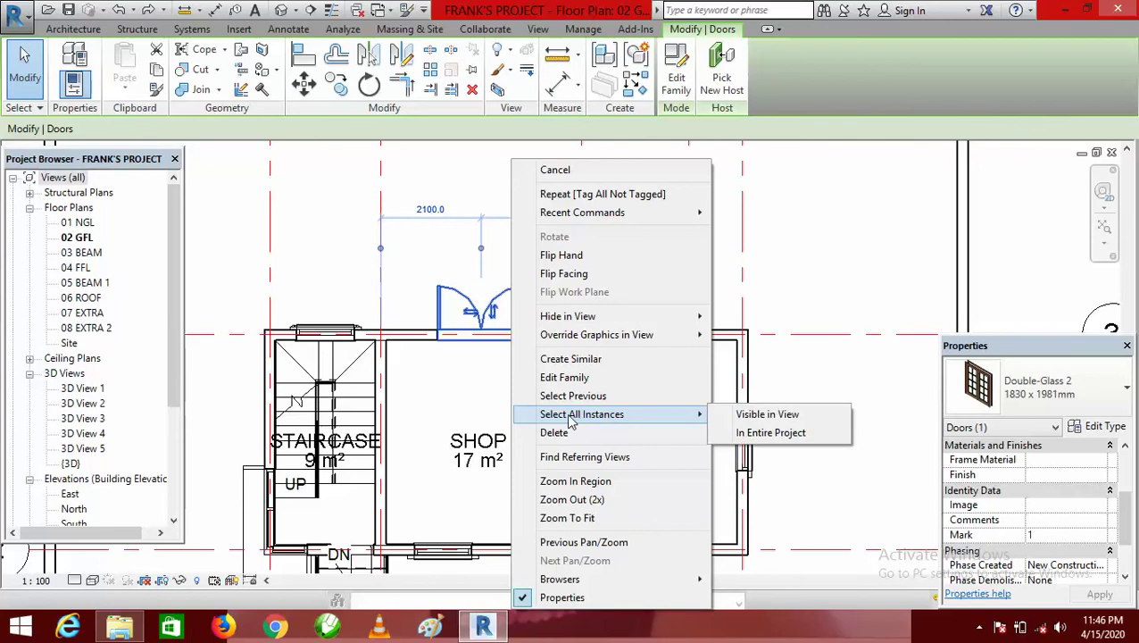
click(792, 419)
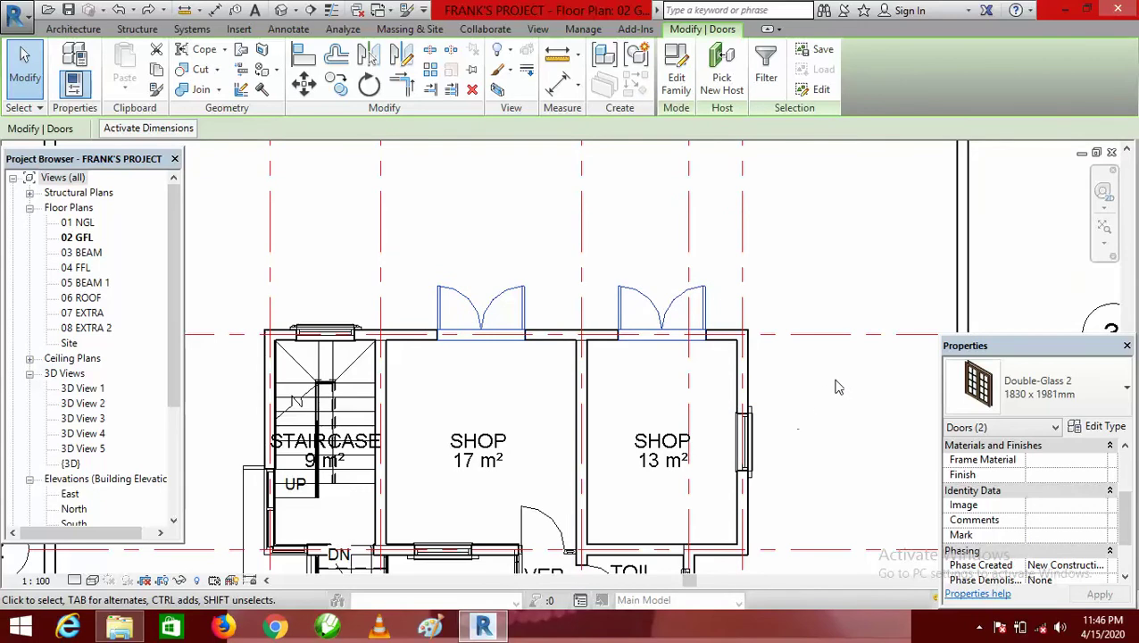
scroll(794, 348, down, 2)
scroll(802, 381, up, 1)
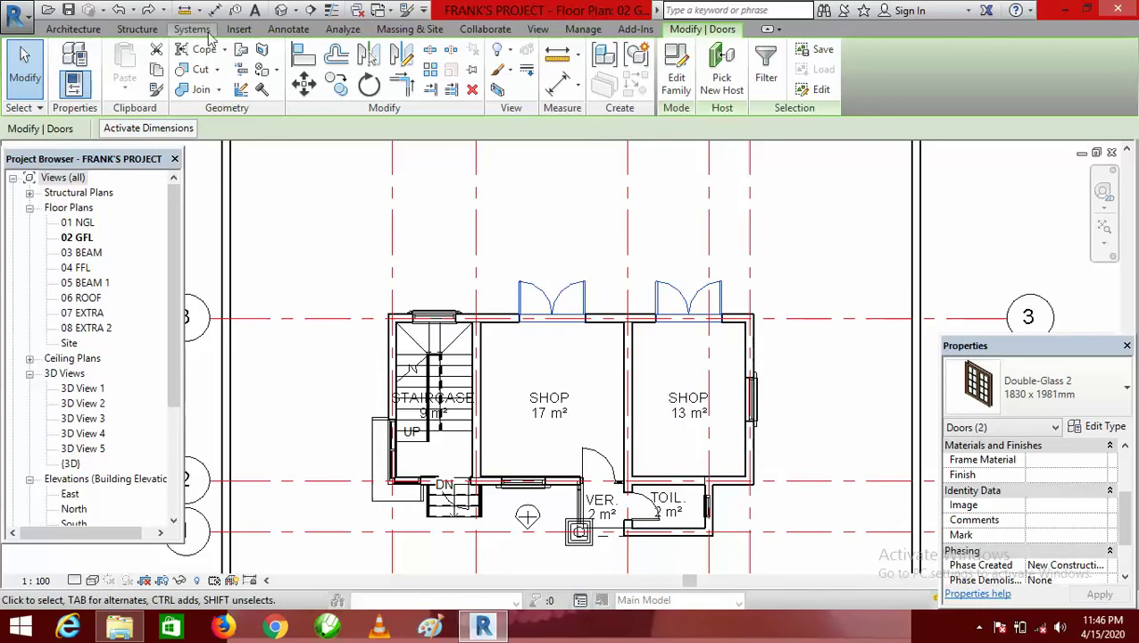
click(288, 32)
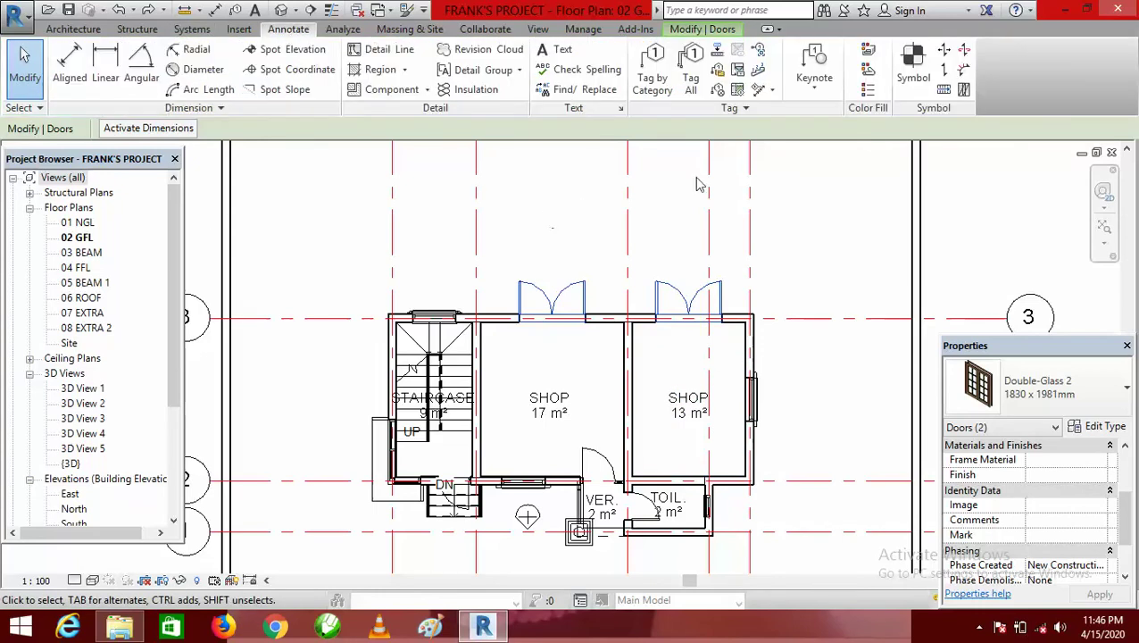
click(691, 62)
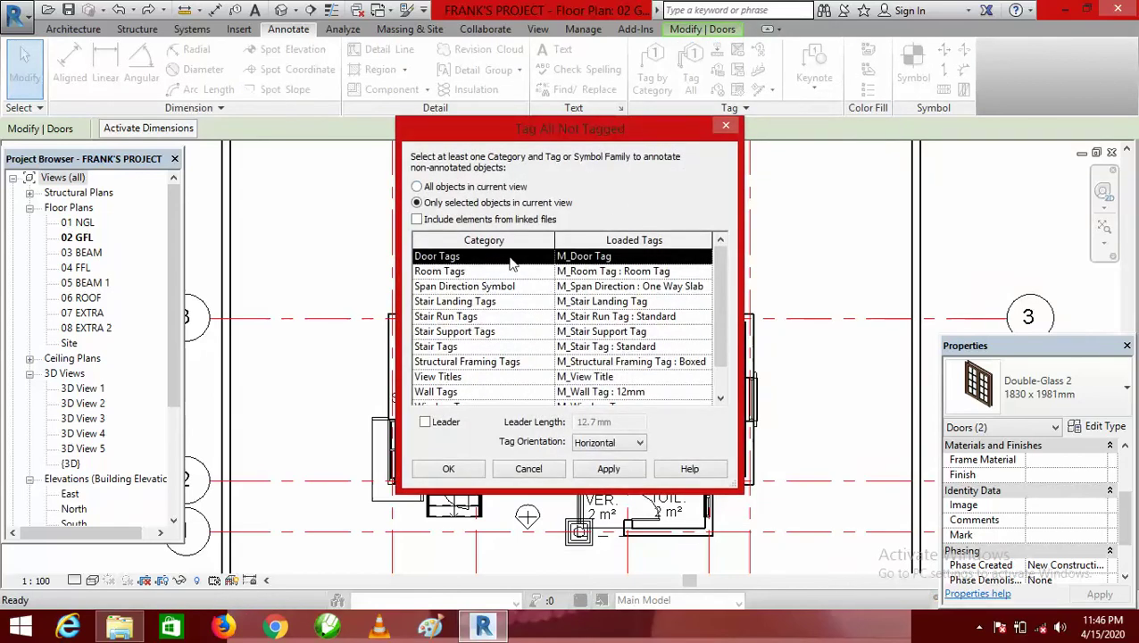
click(451, 471)
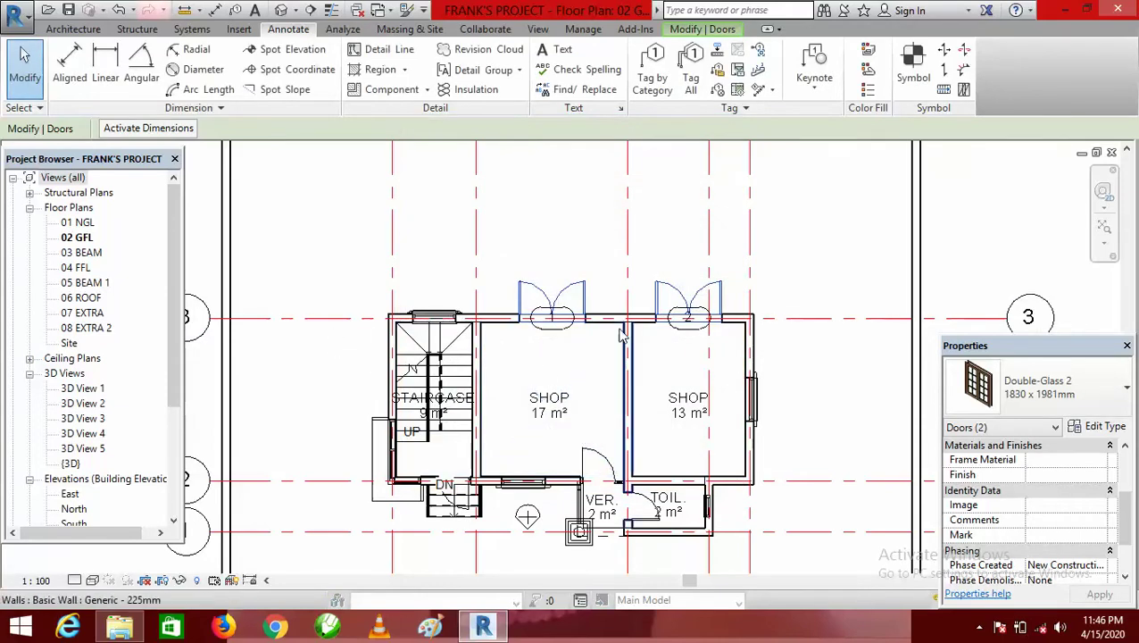
scroll(619, 340, up, 4)
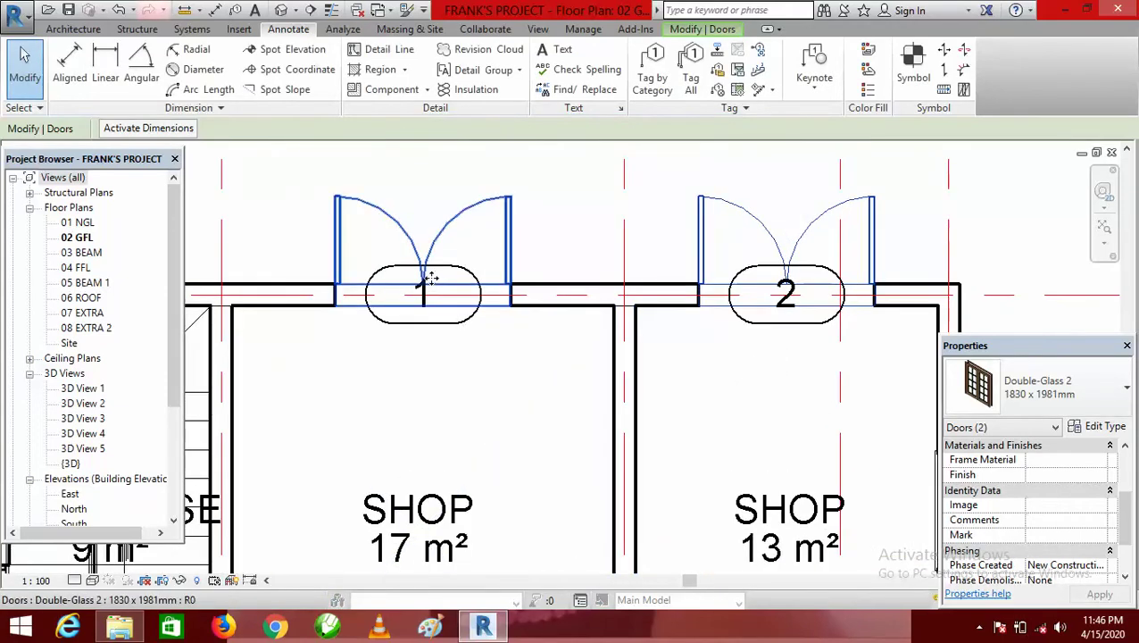
scroll(431, 278, down, 3)
scroll(527, 290, up, 4)
scroll(527, 290, down, 5)
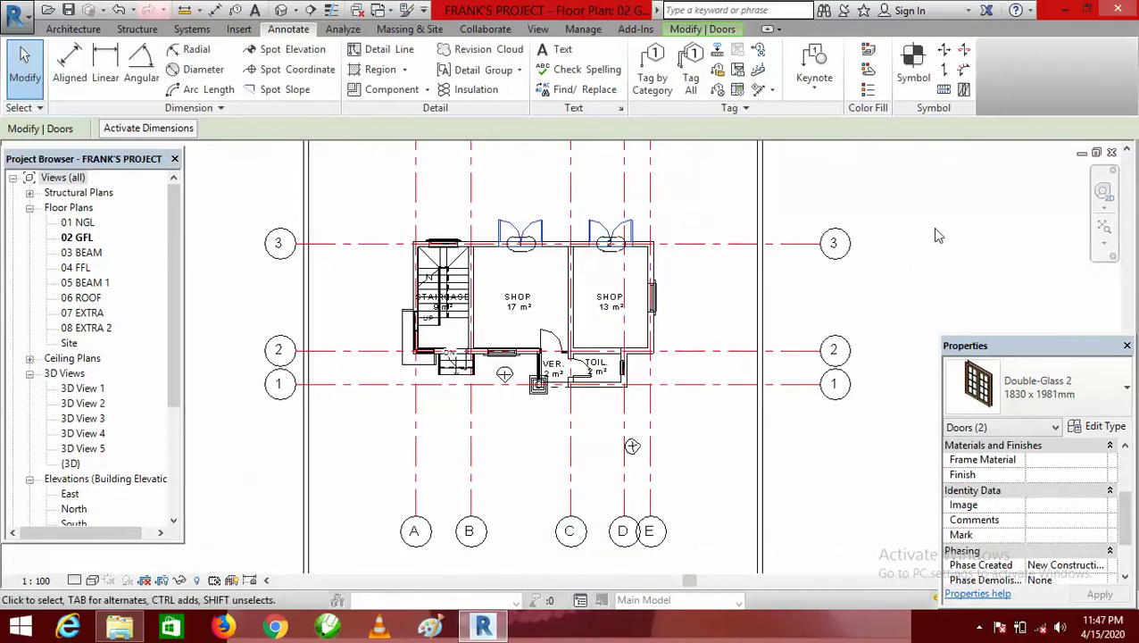
click(25, 71)
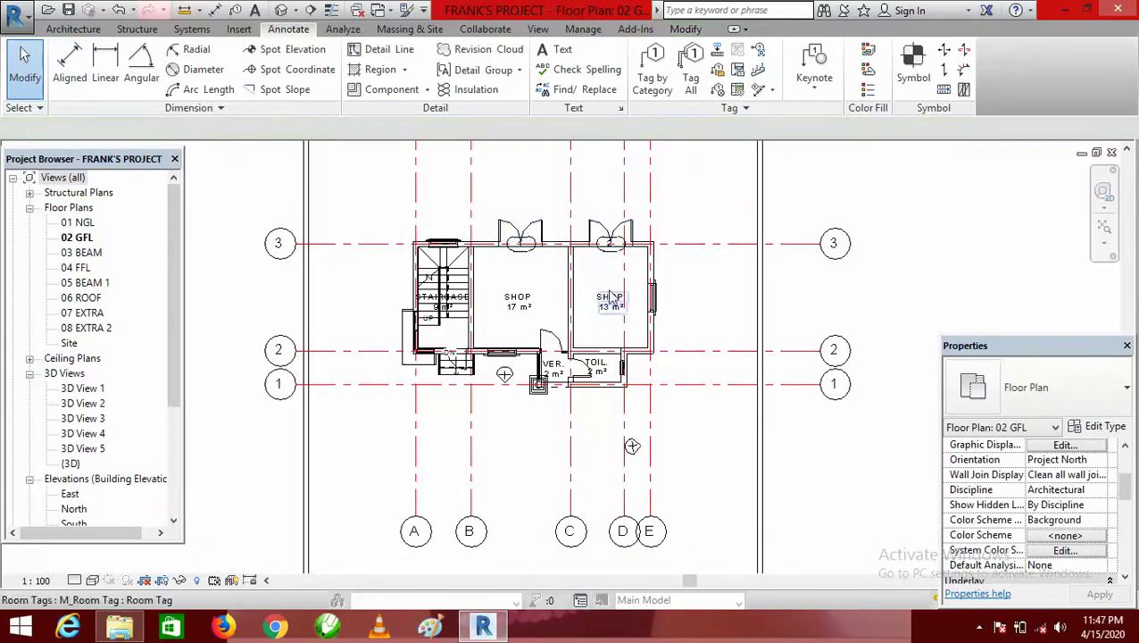
Select all visible instances of the side-panel door between the 17 m² shop and VER., and tag only that selection with M_Door Tag
scroll(593, 268, down, 1)
scroll(616, 375, up, 3)
scroll(629, 408, down, 2)
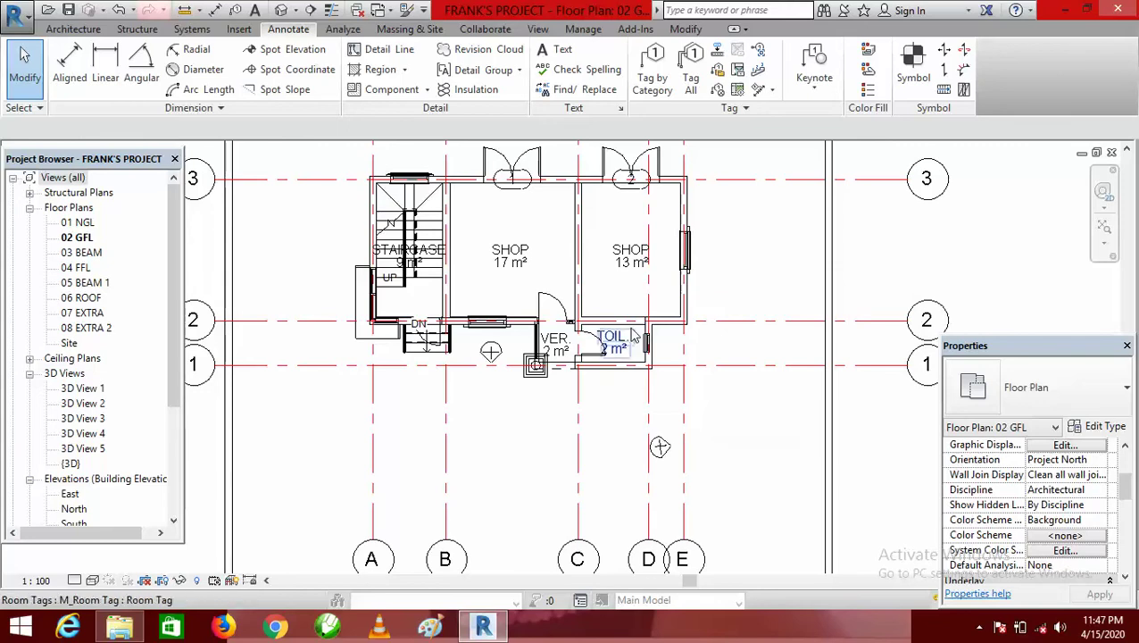
scroll(636, 344, up, 2)
scroll(669, 411, down, 2)
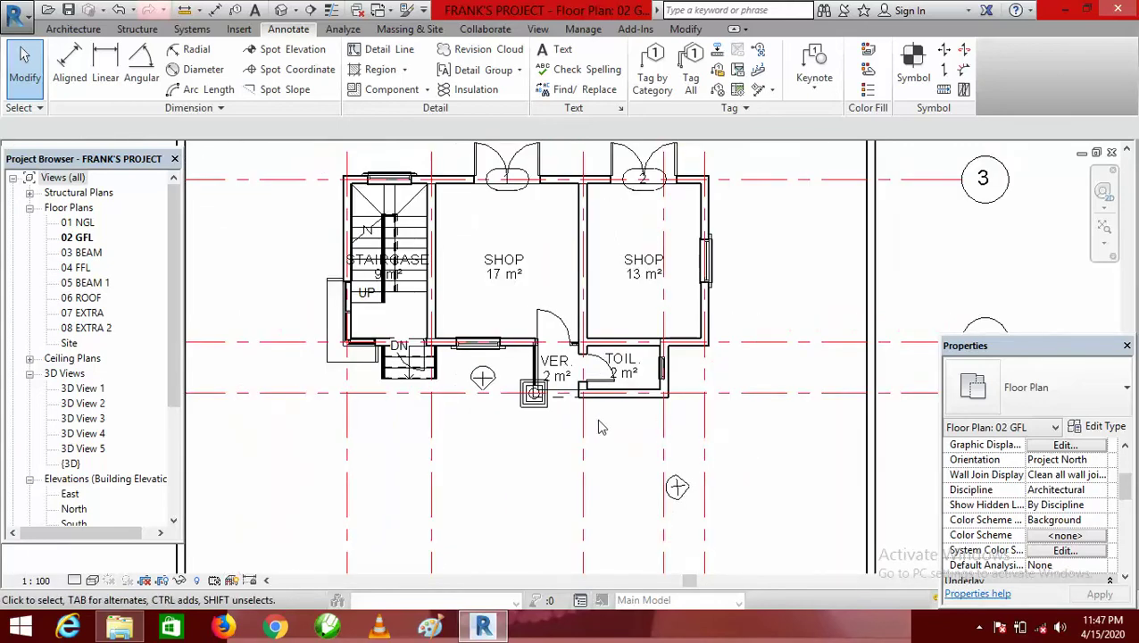
scroll(558, 350, up, 2)
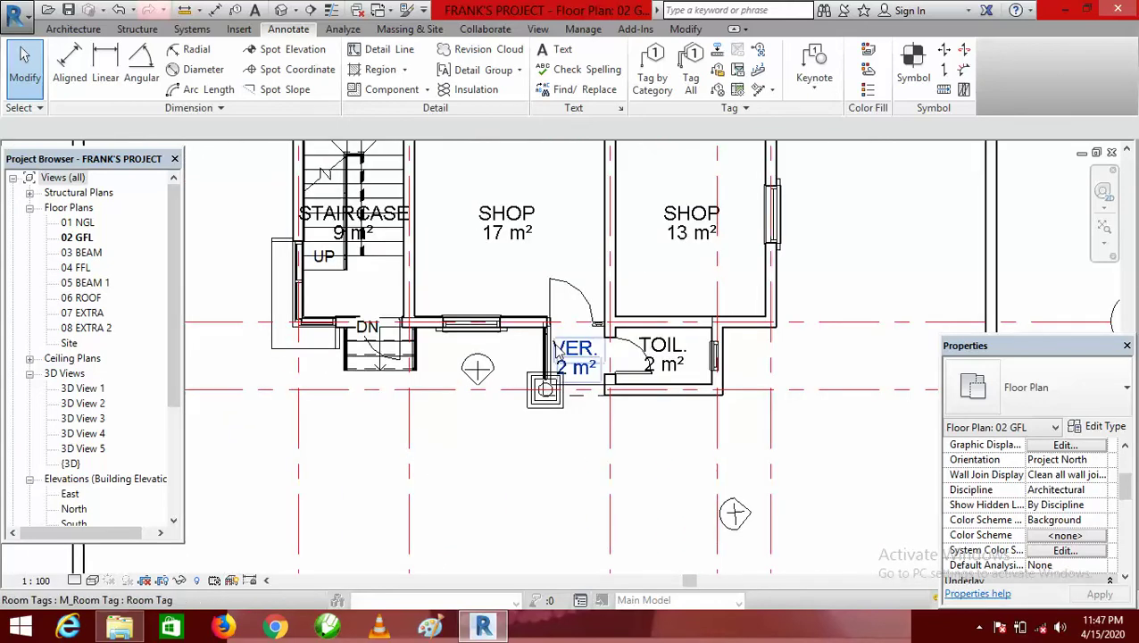
click(572, 293)
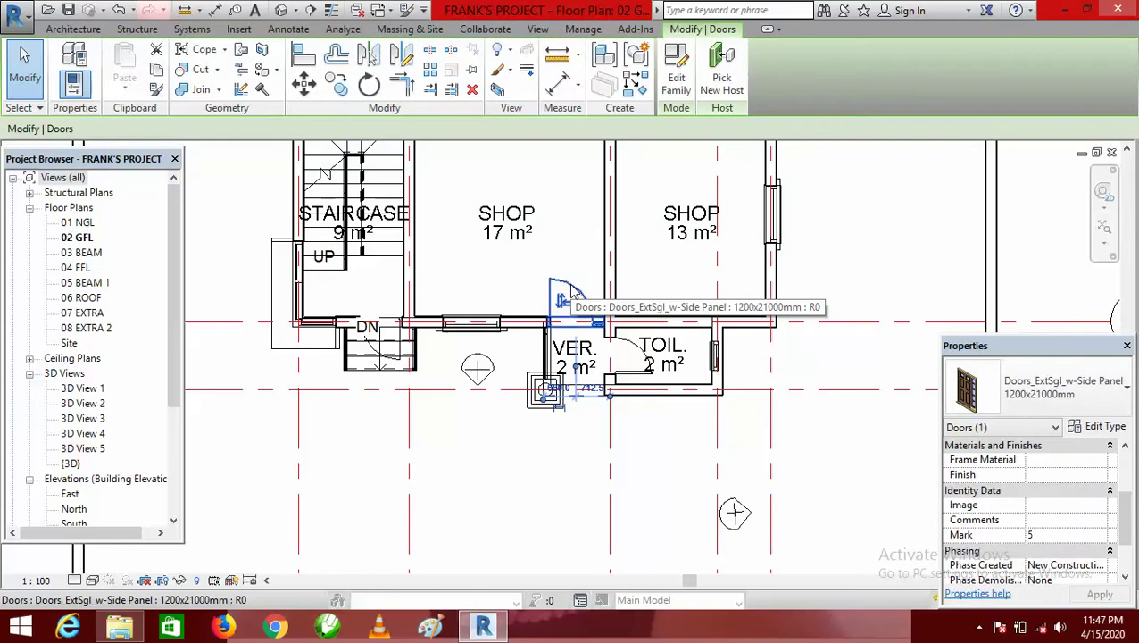
right_click(572, 293)
mouse_move(670, 419)
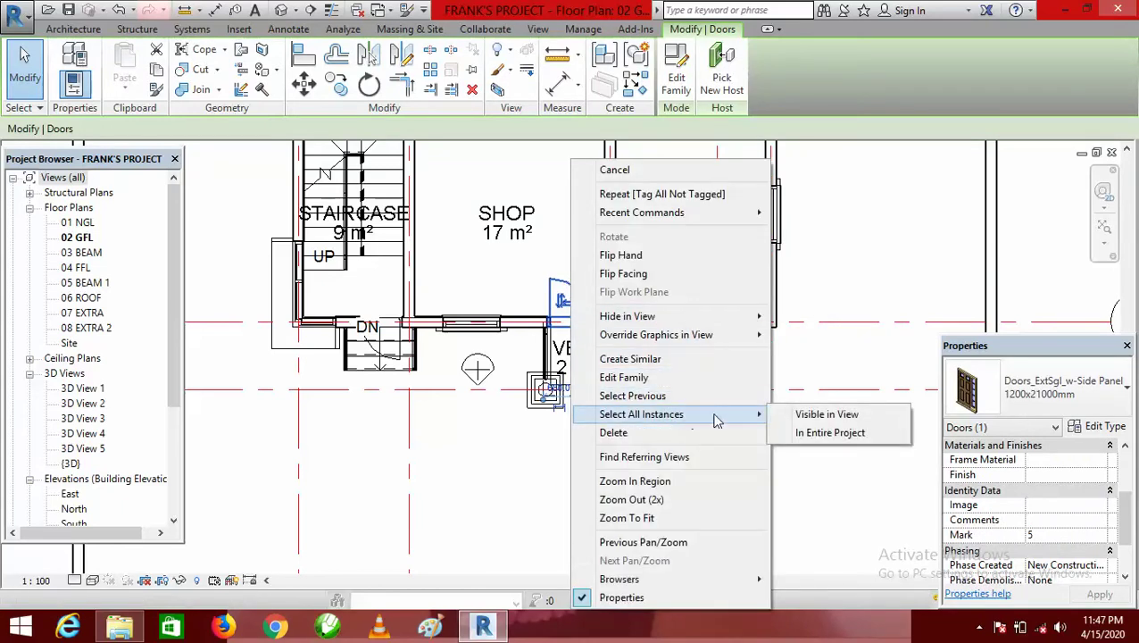
click(853, 415)
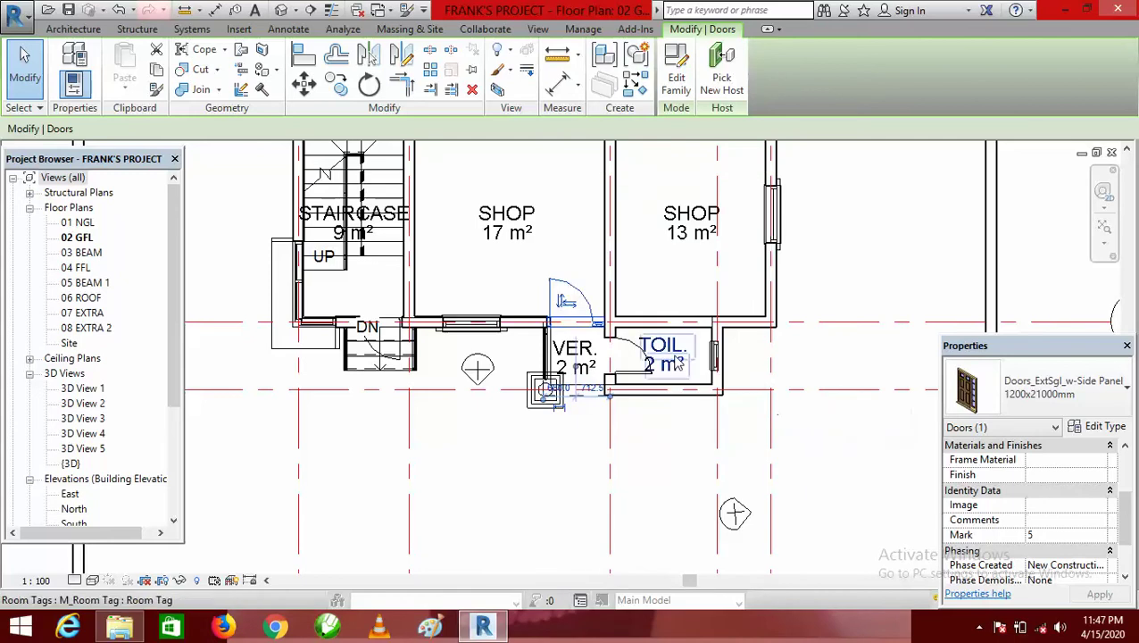
scroll(585, 319, up, 3)
scroll(585, 320, down, 4)
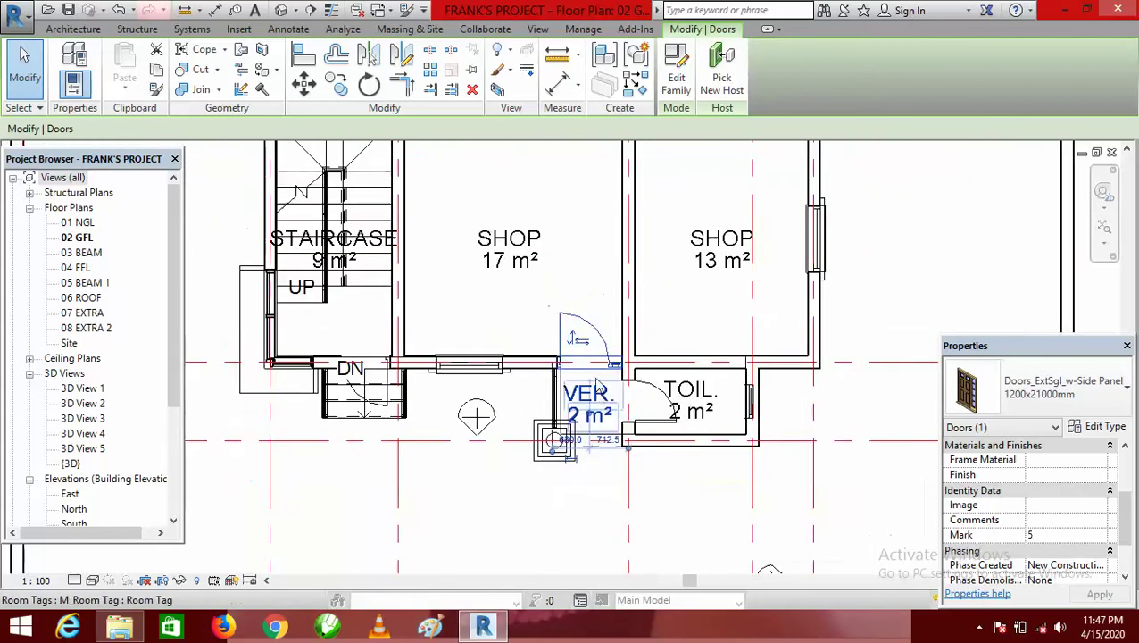
scroll(593, 344, up, 3)
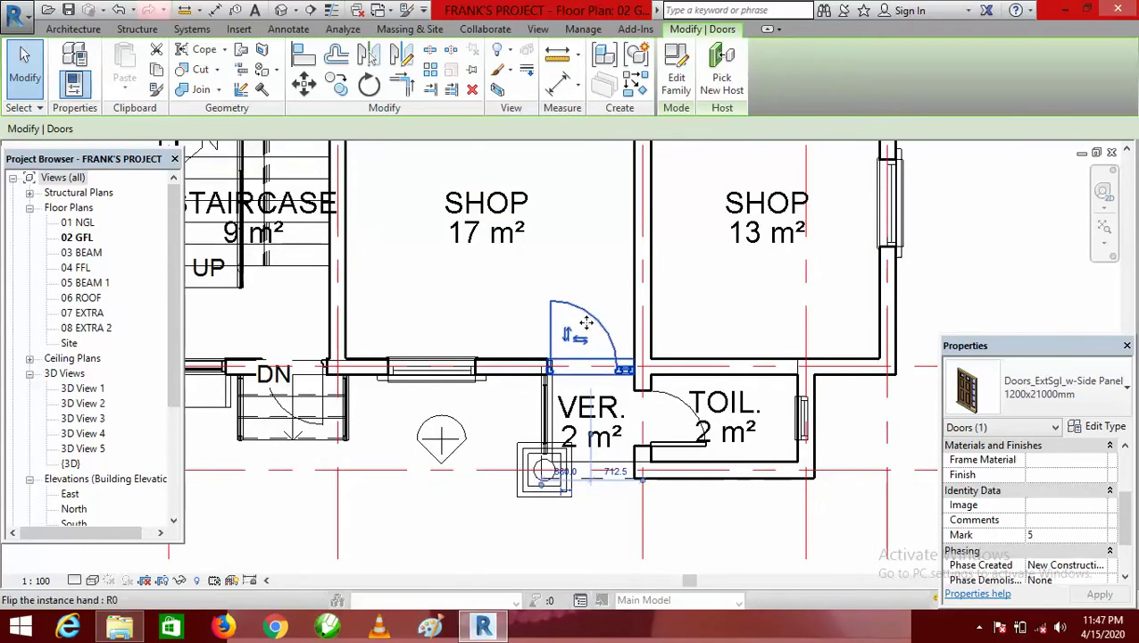
scroll(536, 294, down, 5)
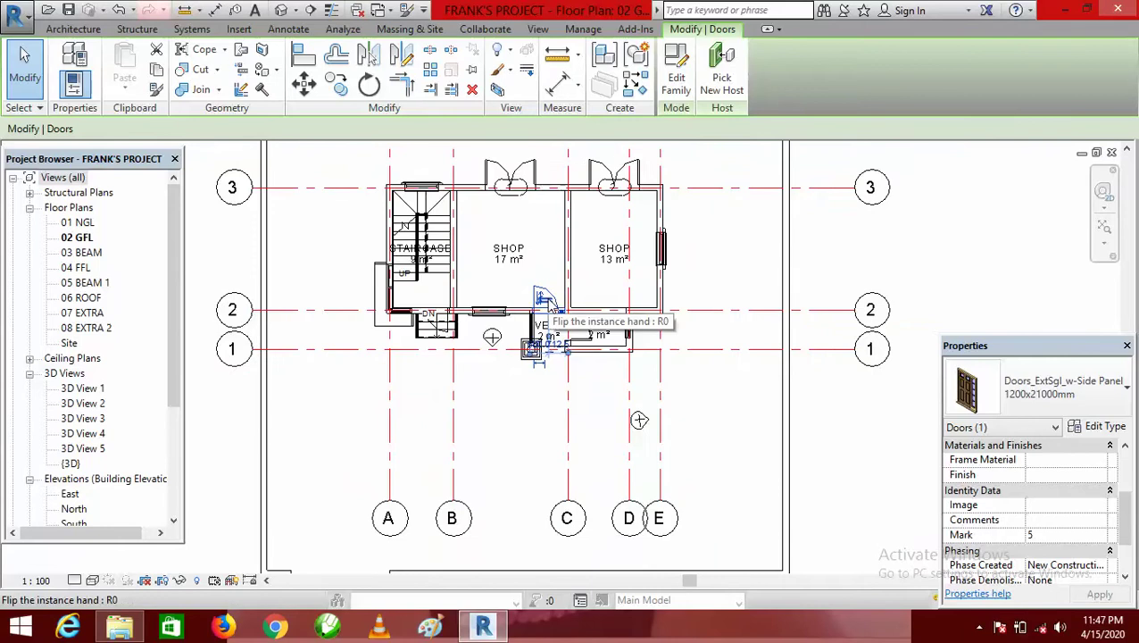
click(288, 30)
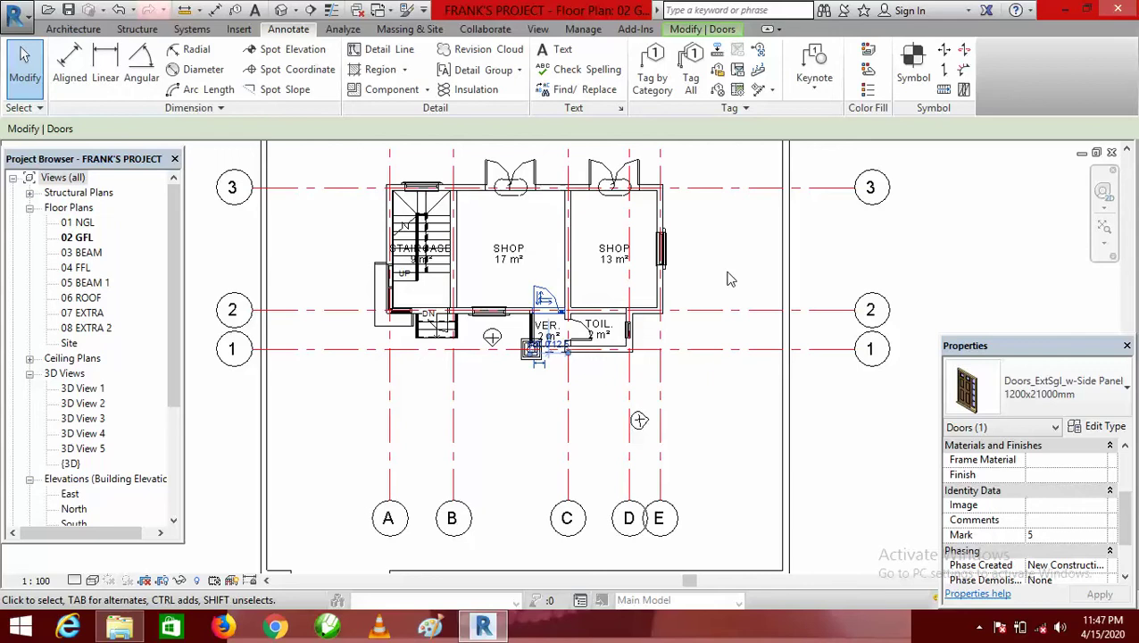
click(693, 82)
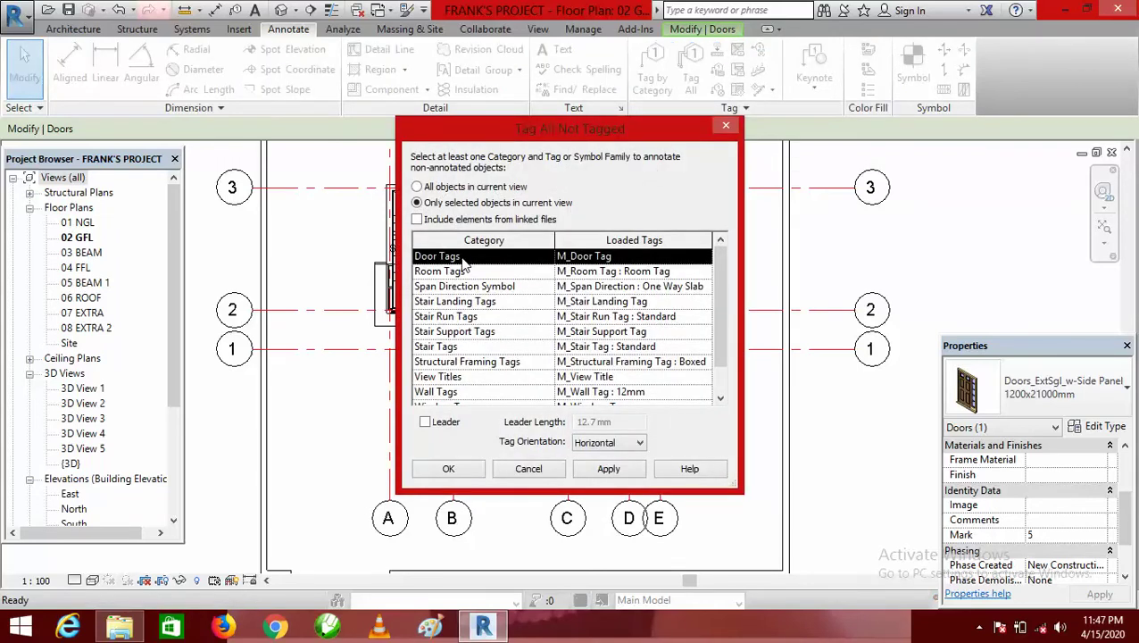
click(448, 468)
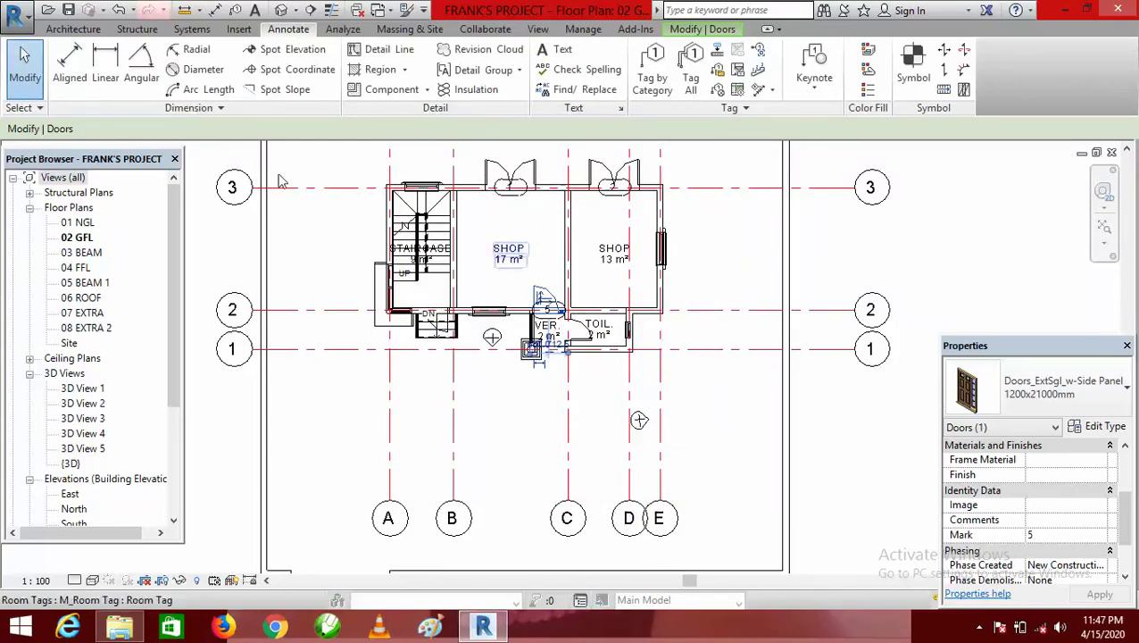
click(25, 67)
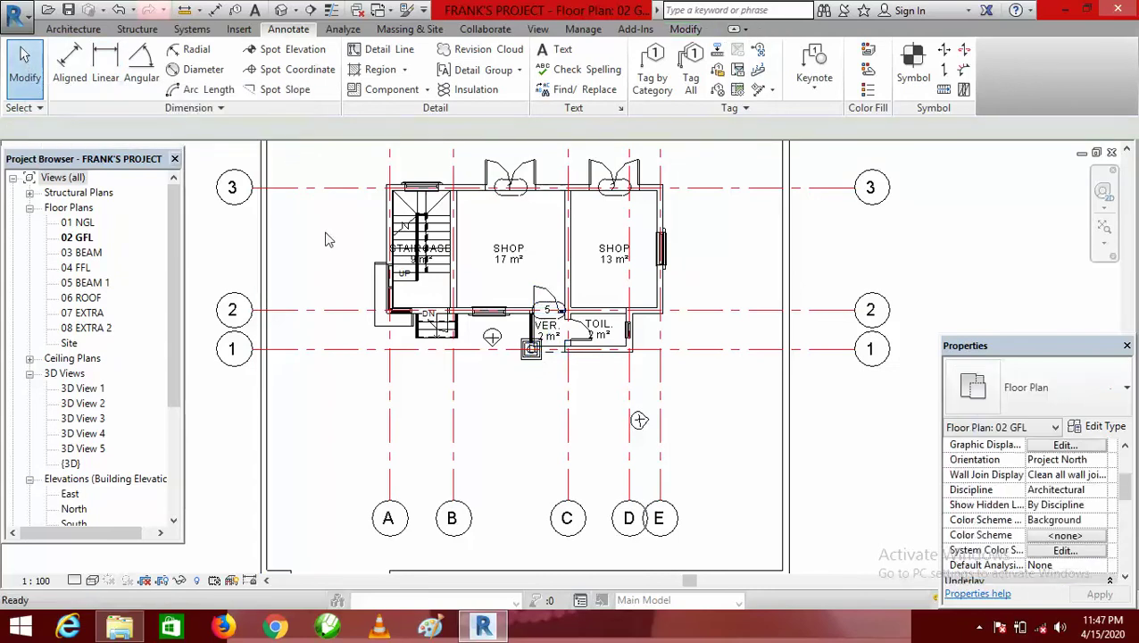
Tag only the staircase entrance door above the outside steps with M_Door Tag and clear the selection
scroll(540, 293, up, 5)
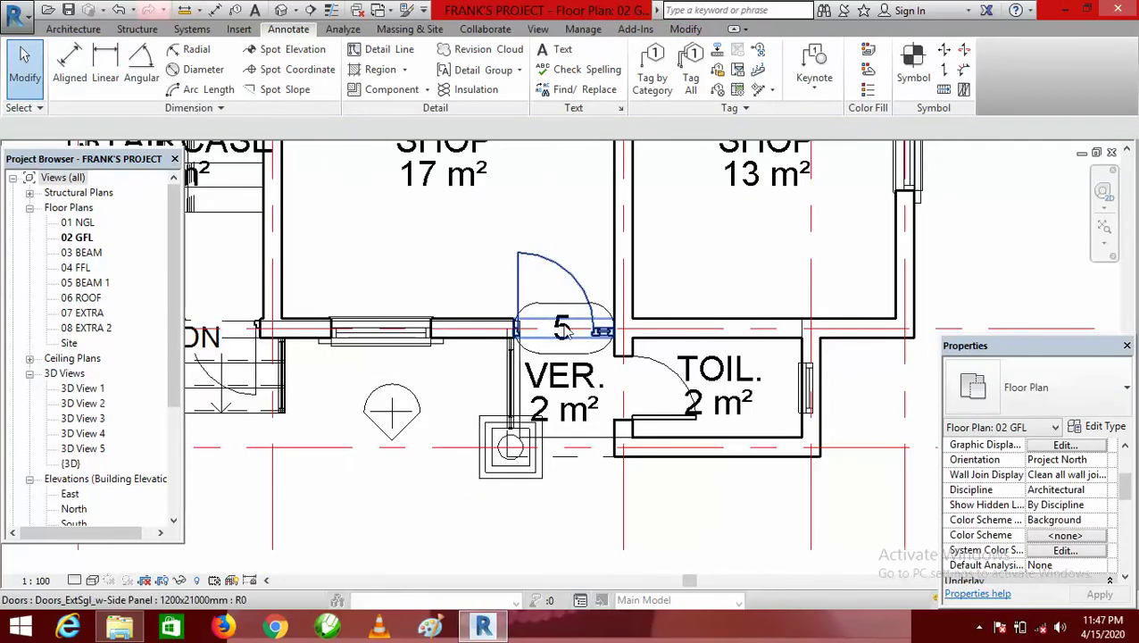
scroll(589, 302, down, 5)
scroll(455, 317, up, 4)
scroll(455, 317, up, 2)
scroll(456, 317, down, 1)
scroll(535, 312, up, 2)
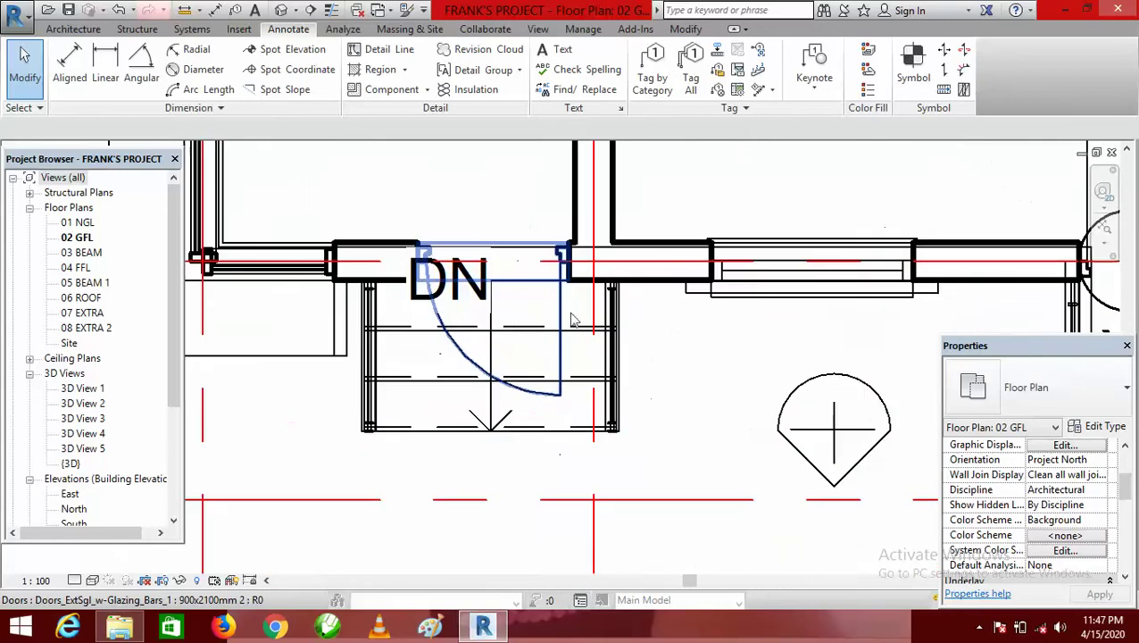
click(559, 311)
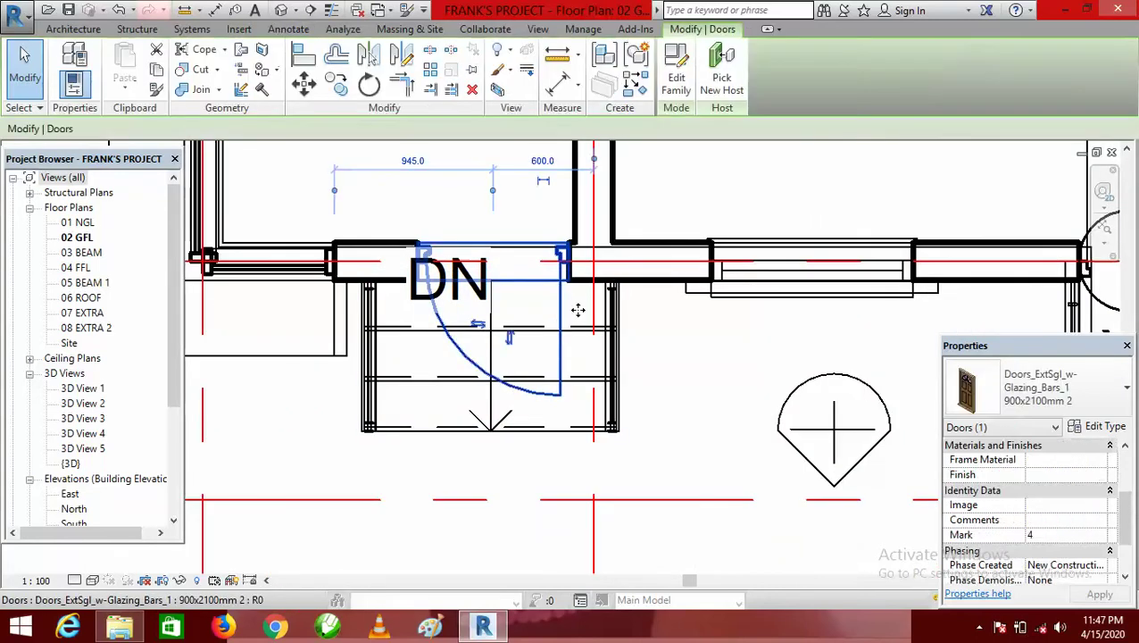
scroll(518, 359, down, 1)
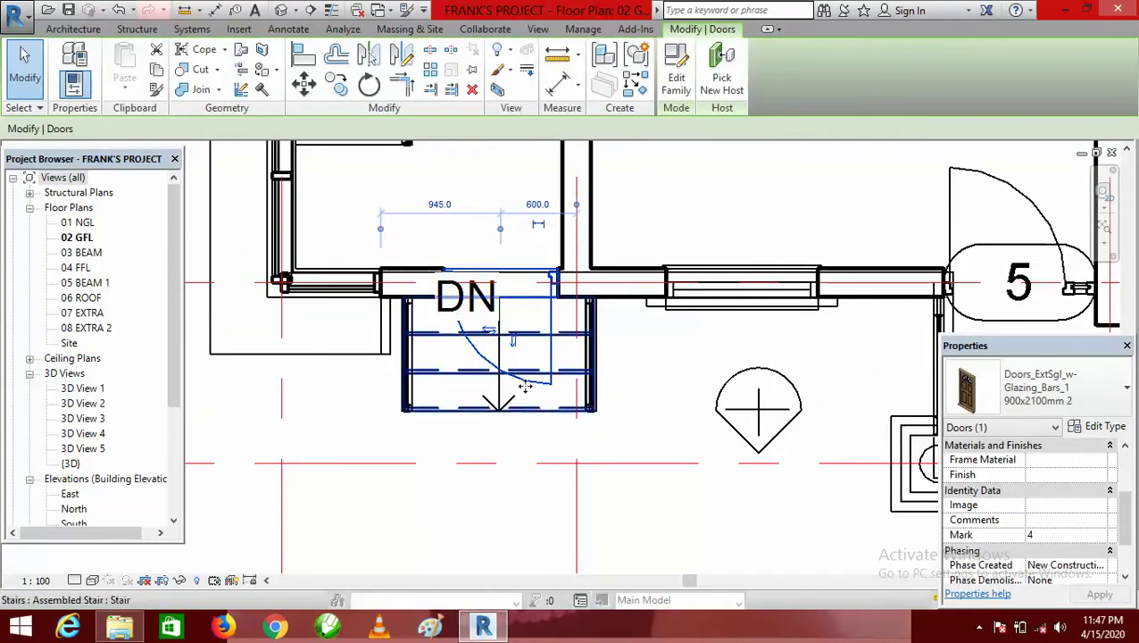
click(288, 30)
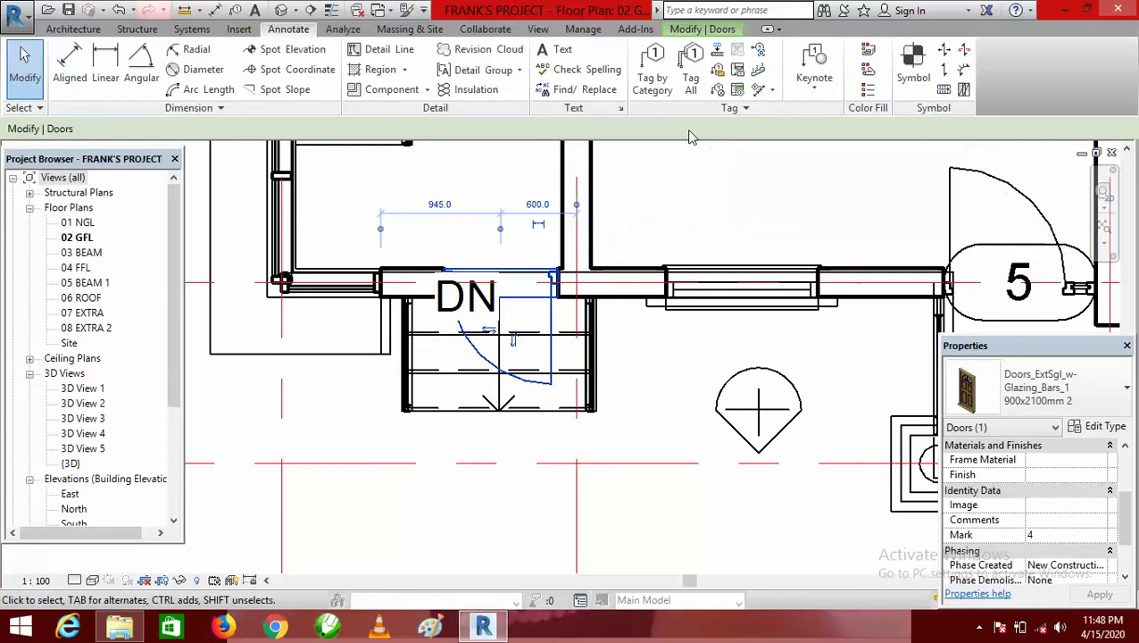
click(691, 70)
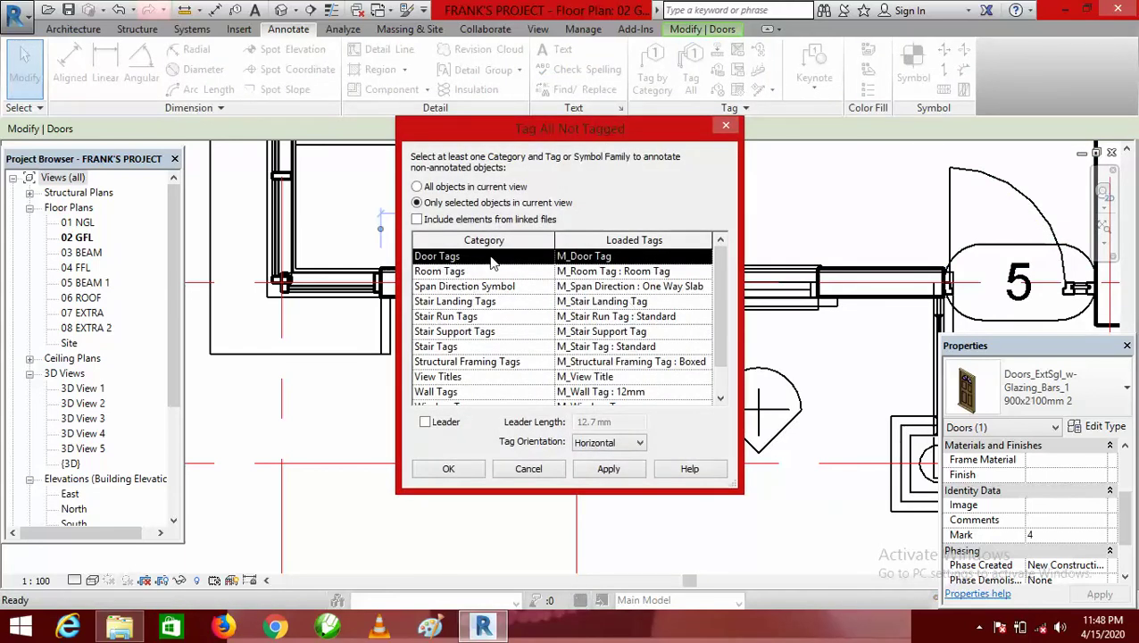
click(451, 468)
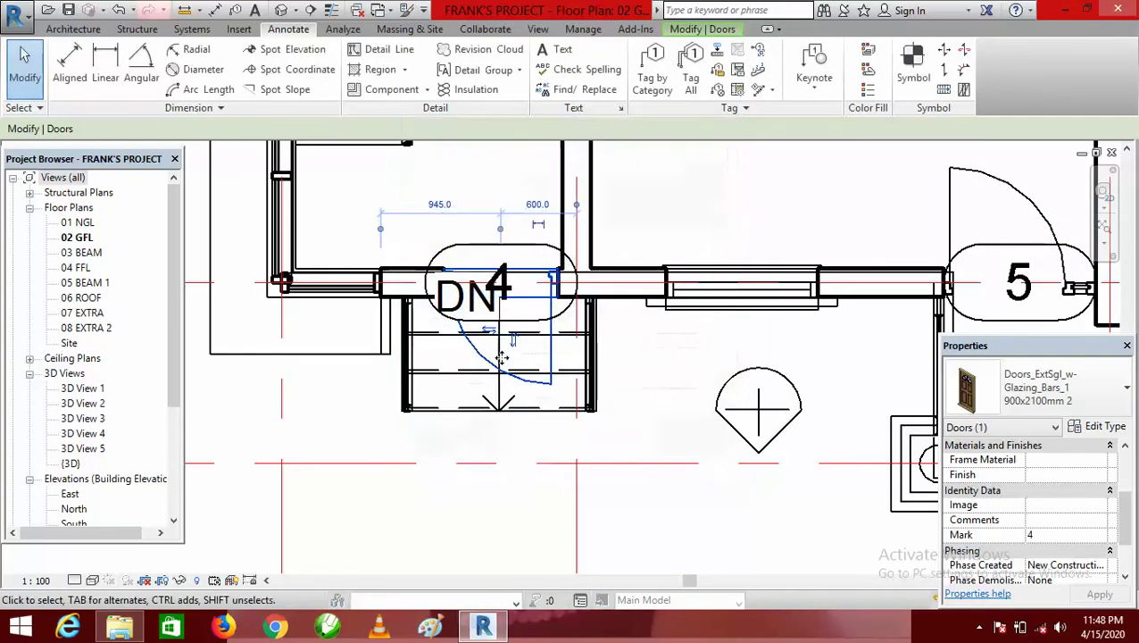
scroll(511, 282, down, 2)
scroll(447, 274, down, 2)
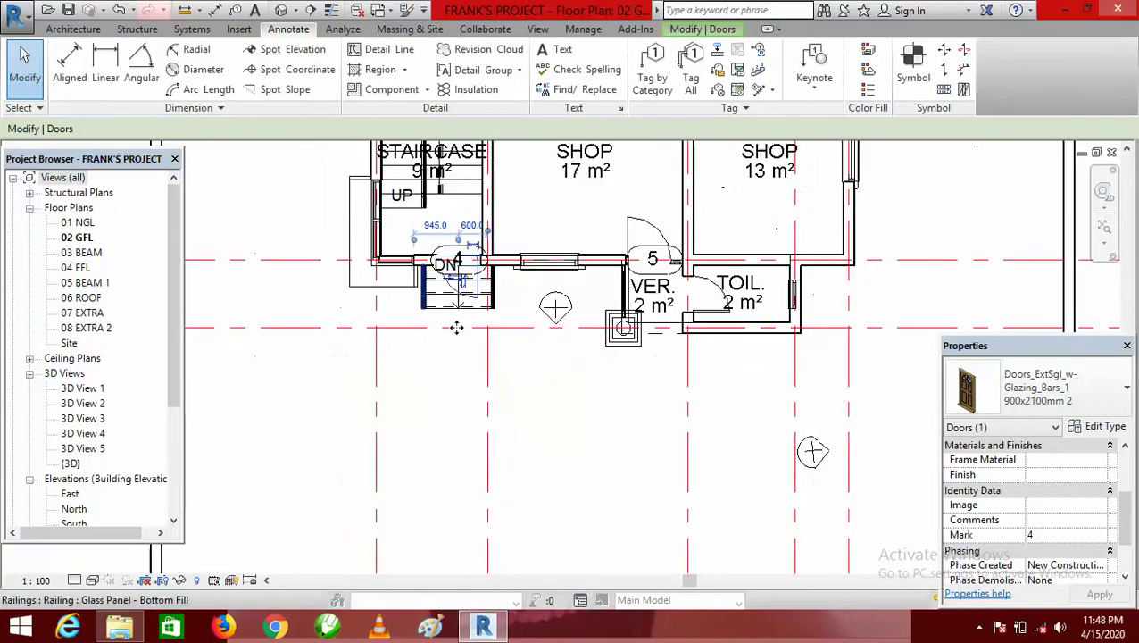
click(574, 400)
Tag only the toilet door between VER. and TOIL. with M_Door Tag
scroll(724, 317, up, 2)
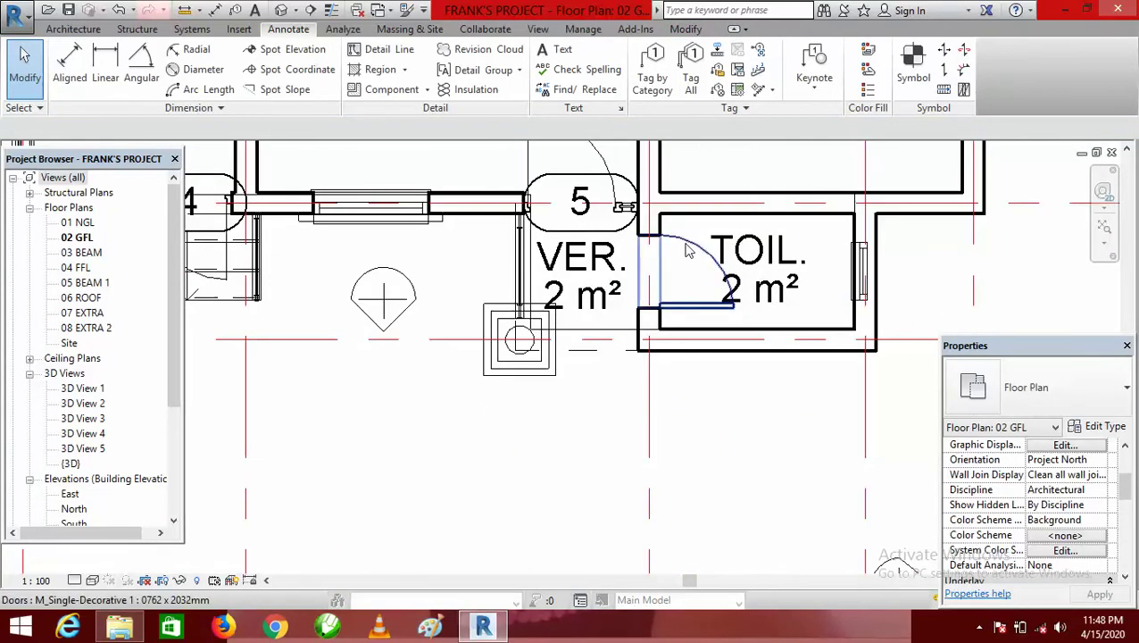
click(689, 287)
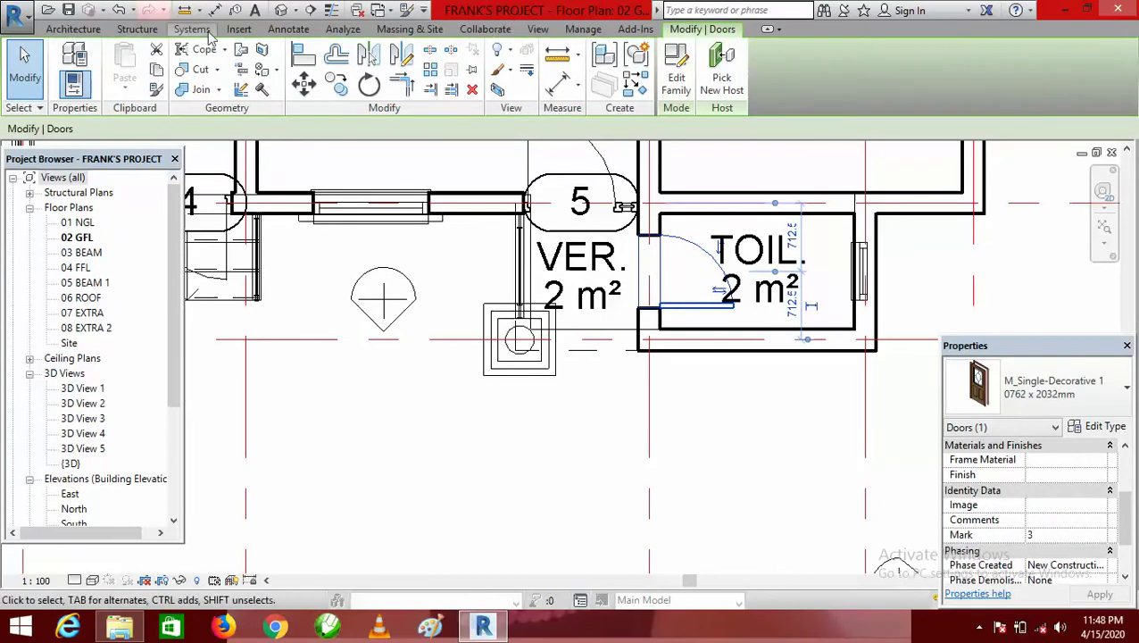
click(291, 30)
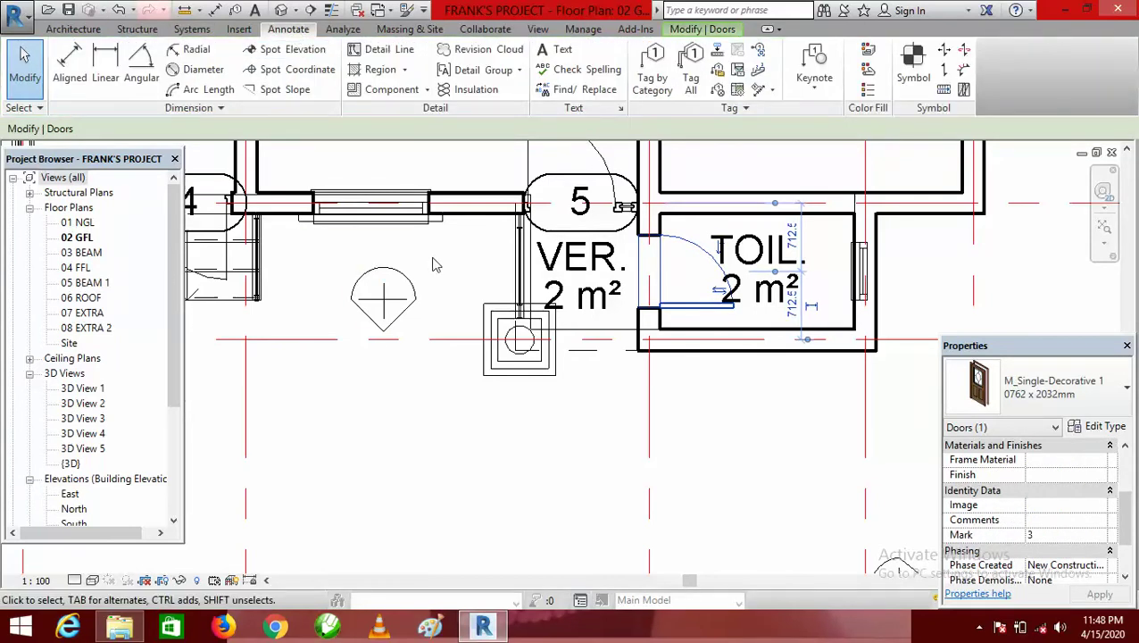
click(692, 80)
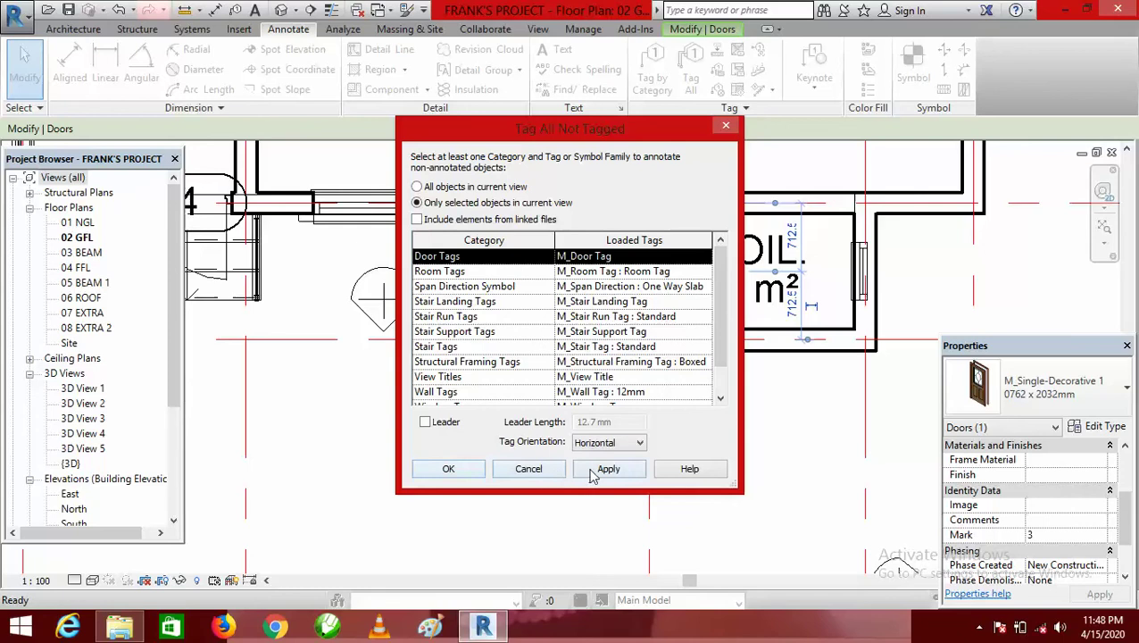
click(449, 471)
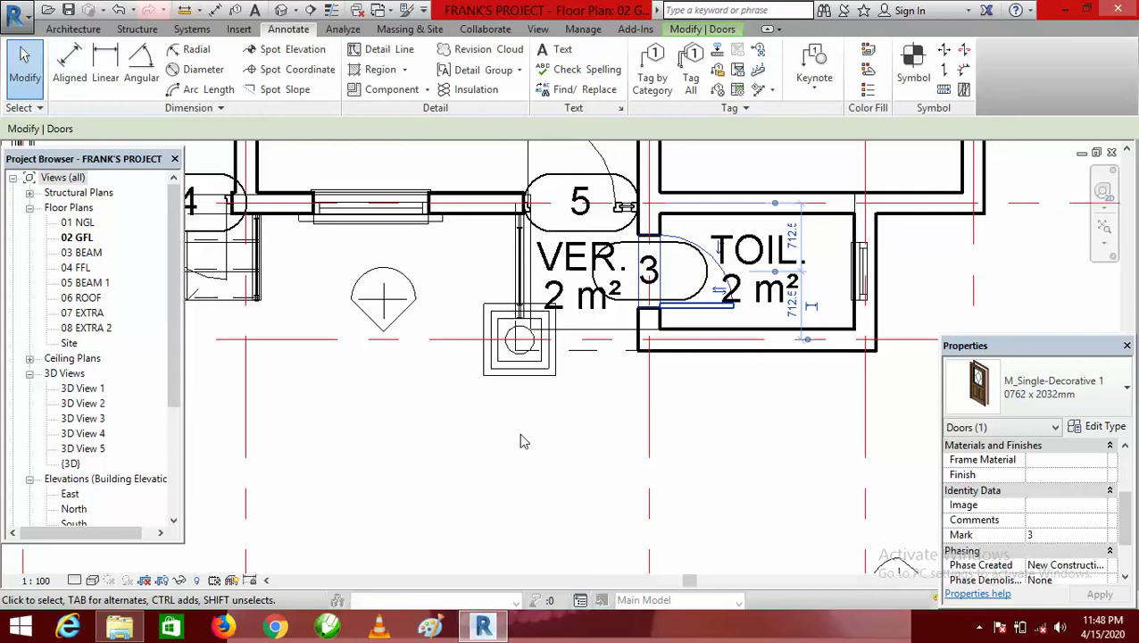
Select all instances visible in the view of the Sash (1) 1200x1200mm window on the 13 m² shop's outer wall
scroll(580, 428, down, 2)
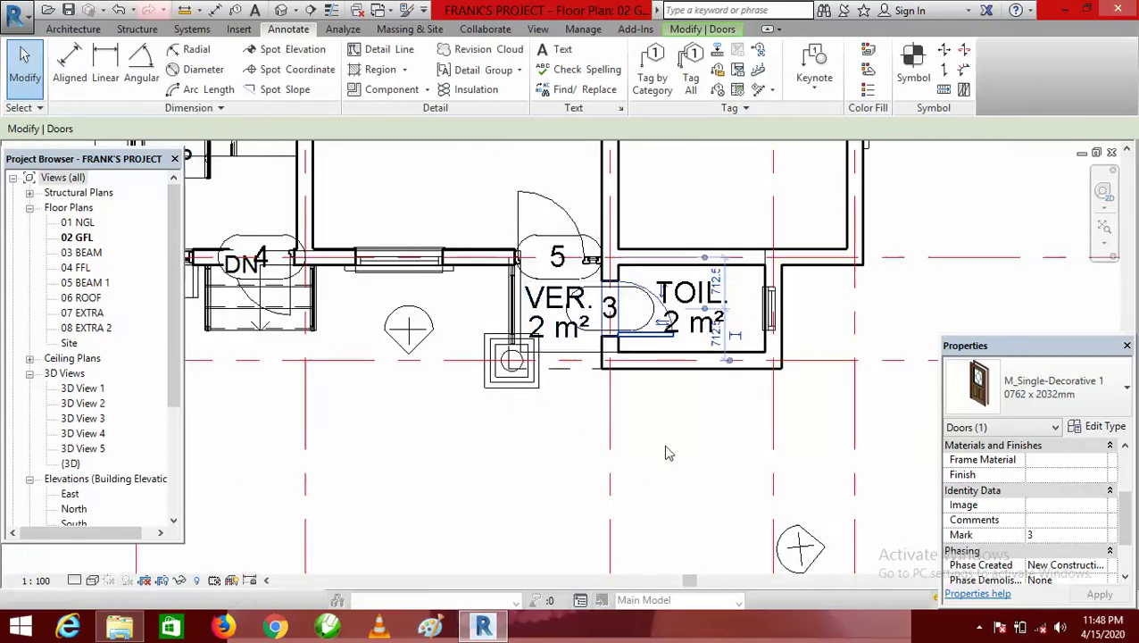
scroll(671, 418, down, 2)
scroll(671, 418, down, 2)
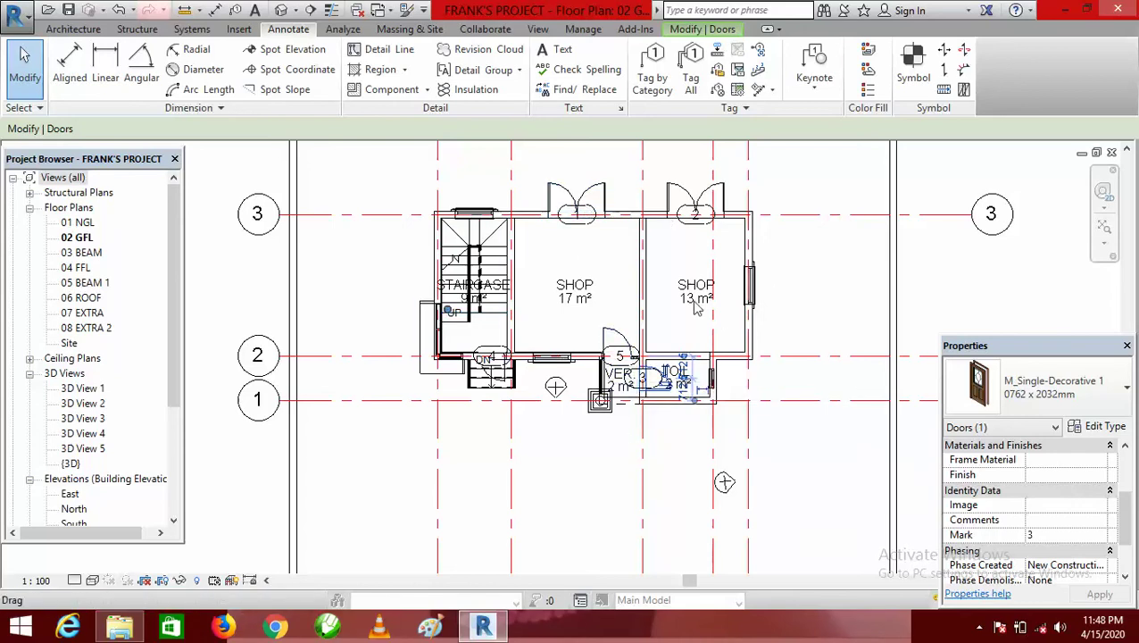
scroll(761, 295, up, 1)
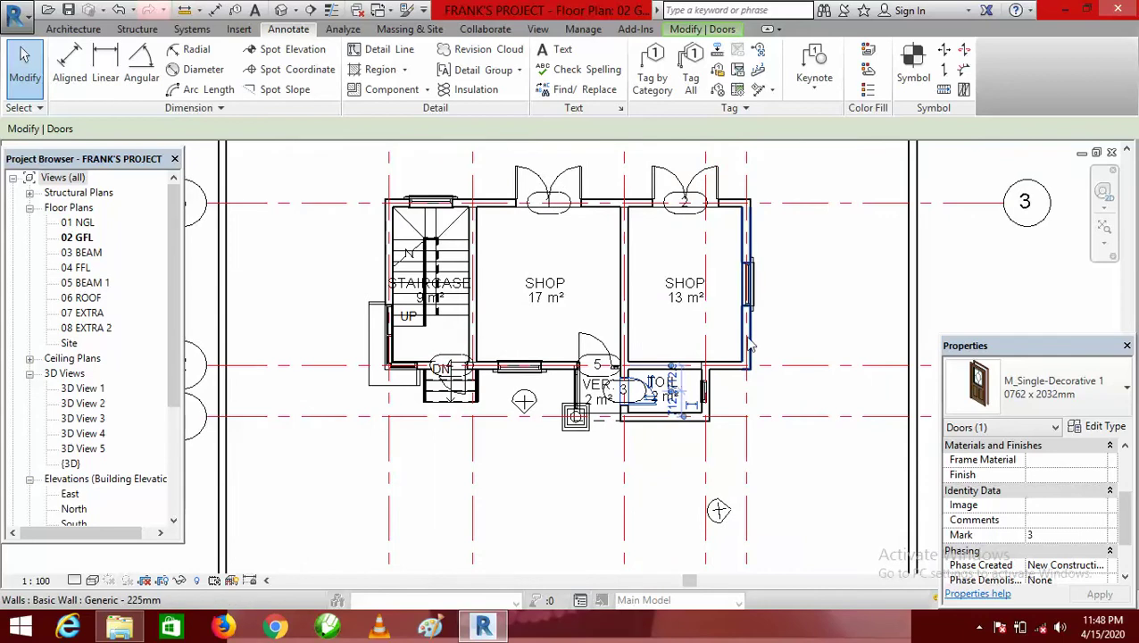
scroll(754, 355, up, 2)
click(746, 280)
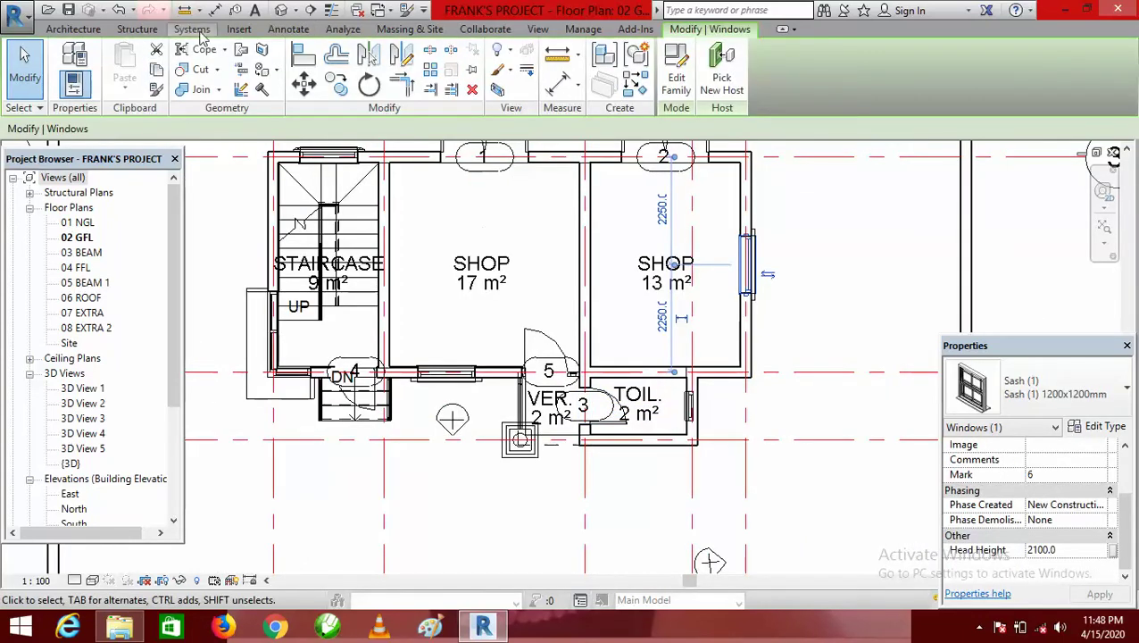
right_click(781, 219)
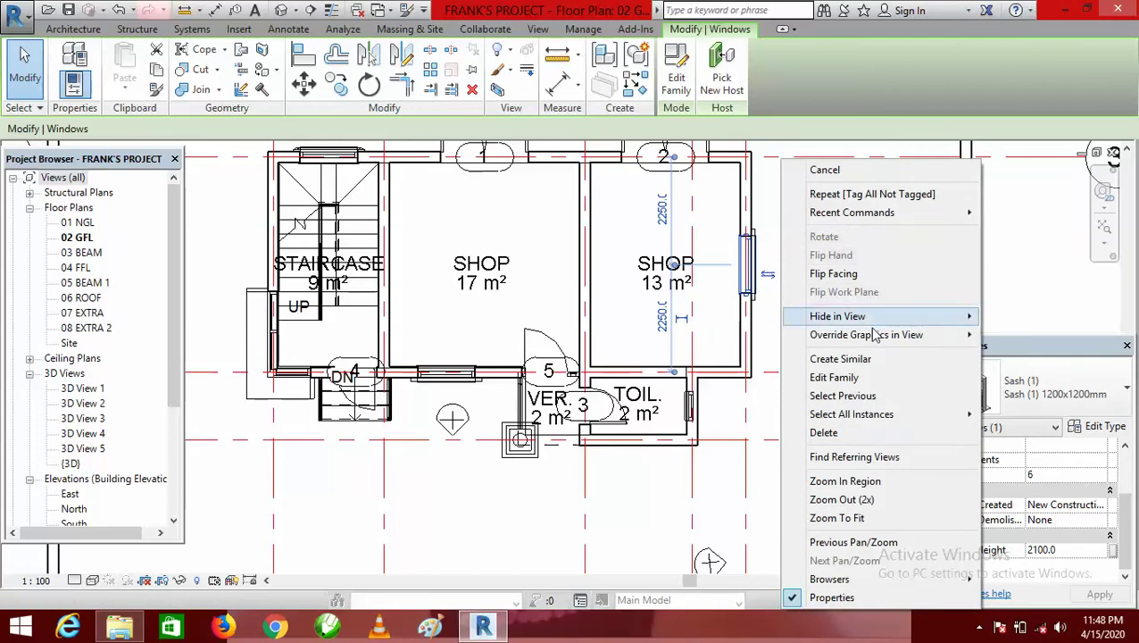
mouse_move(879, 416)
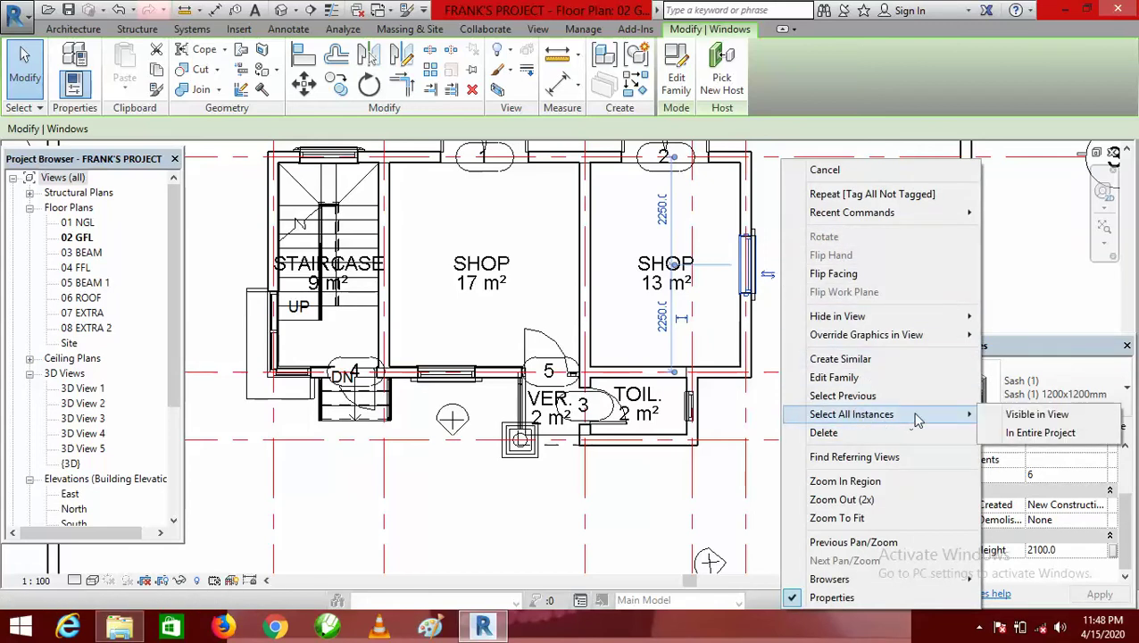
click(1087, 417)
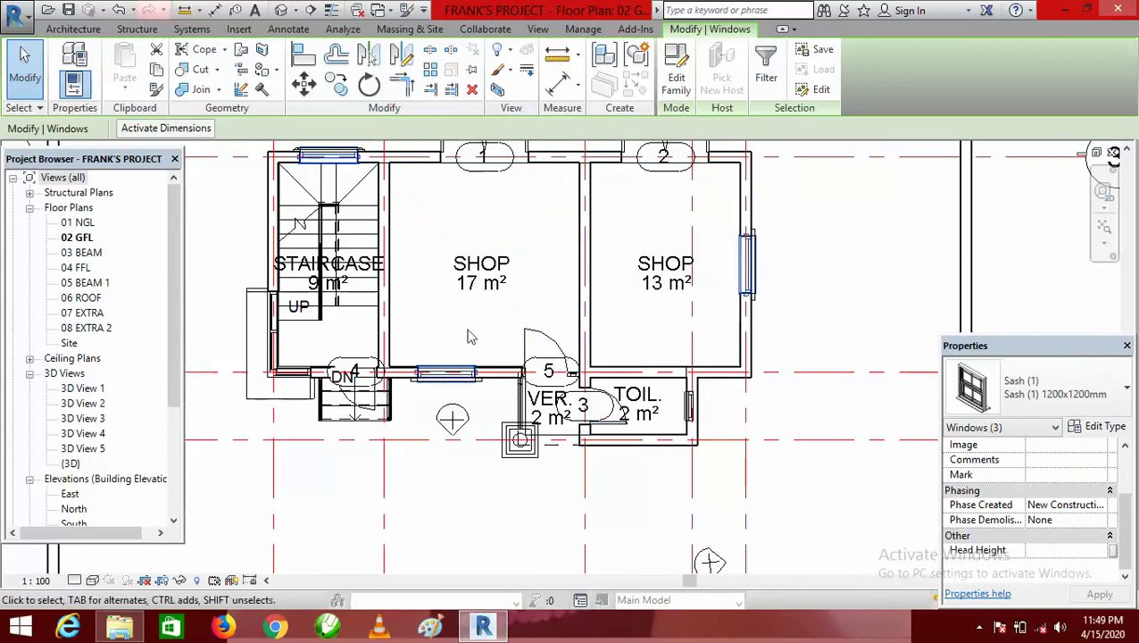
Tag only the selected sash windows with M_Window Tag using Tag All
scroll(462, 362, down, 3)
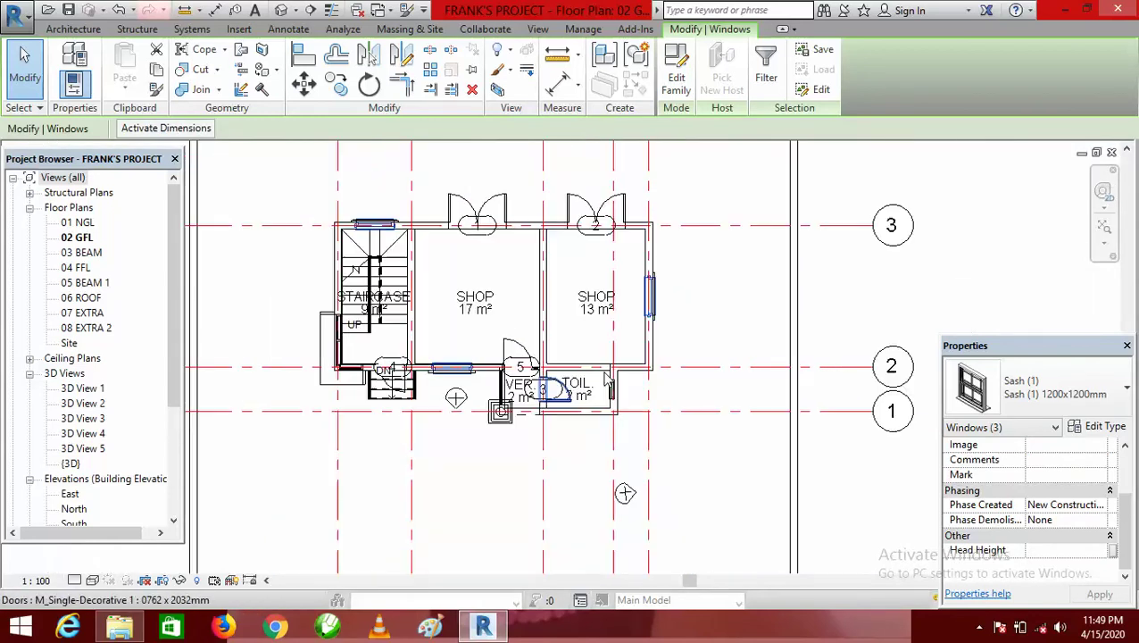
click(289, 30)
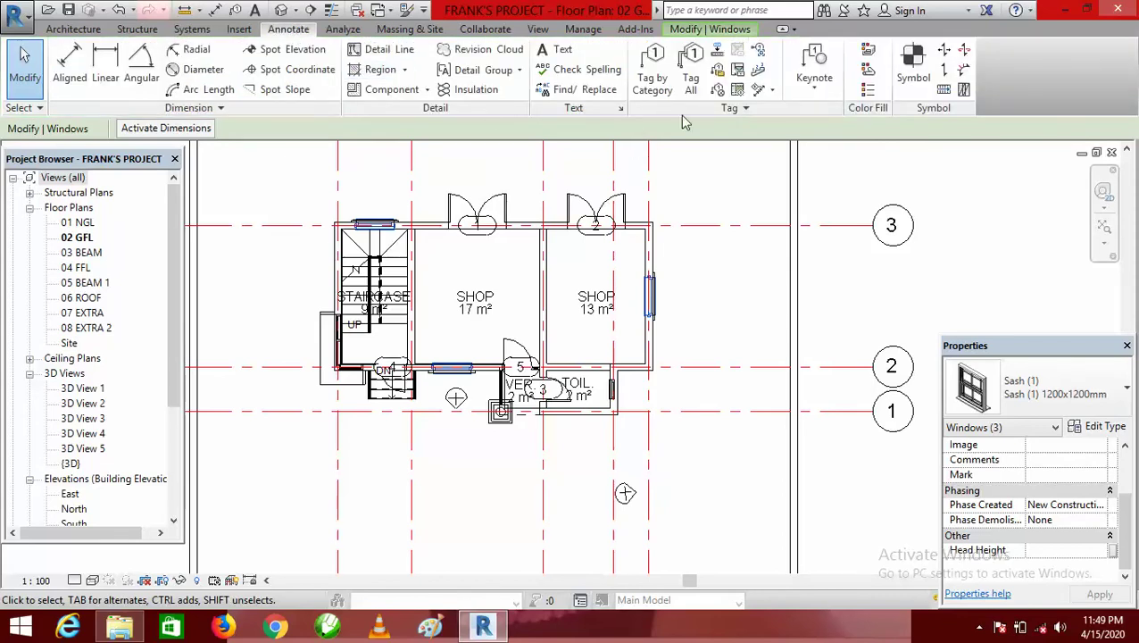
click(691, 59)
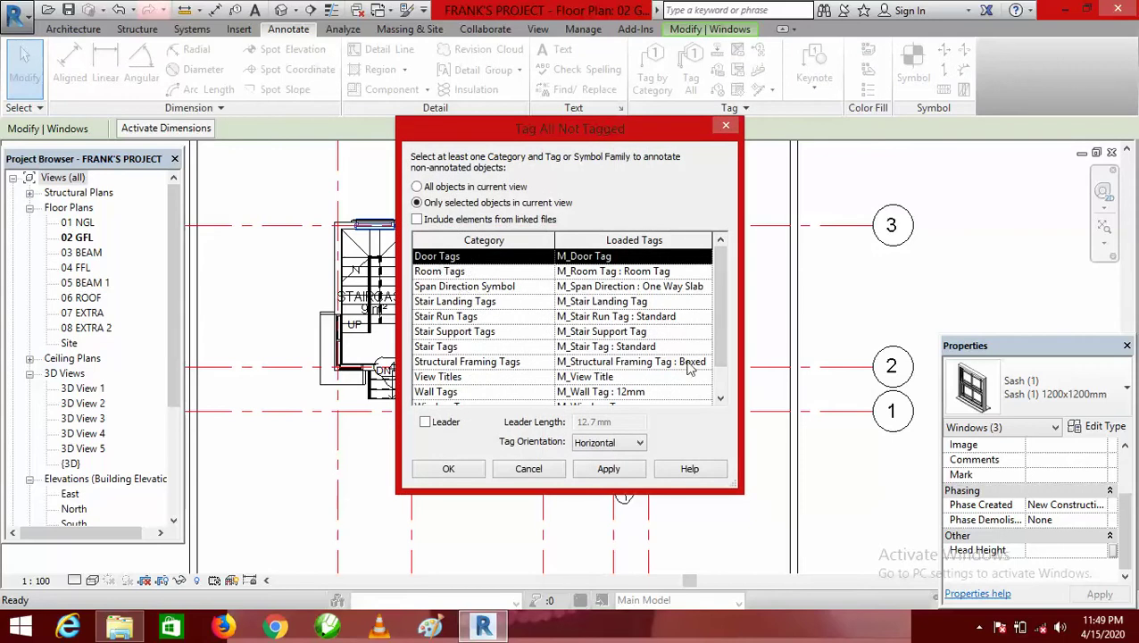
click(720, 400)
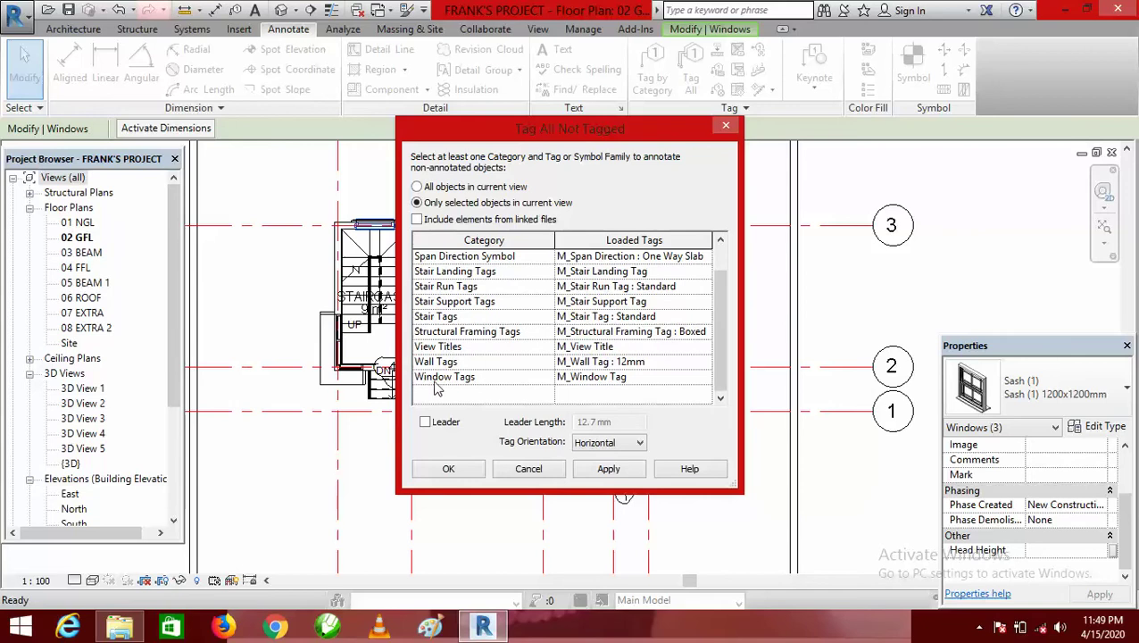
click(495, 377)
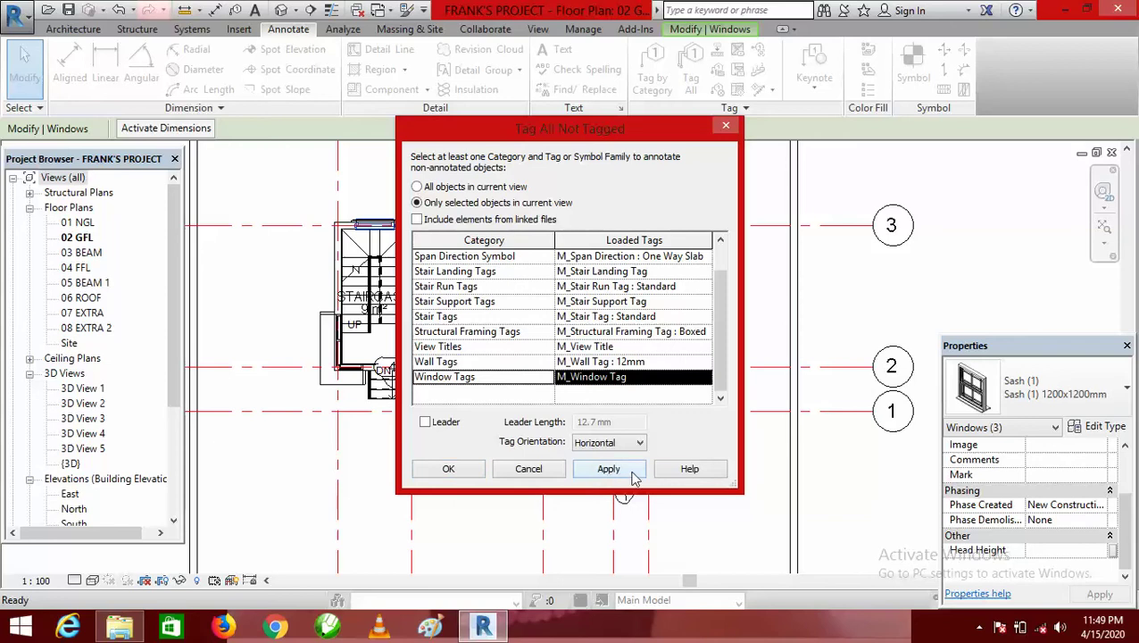
click(449, 469)
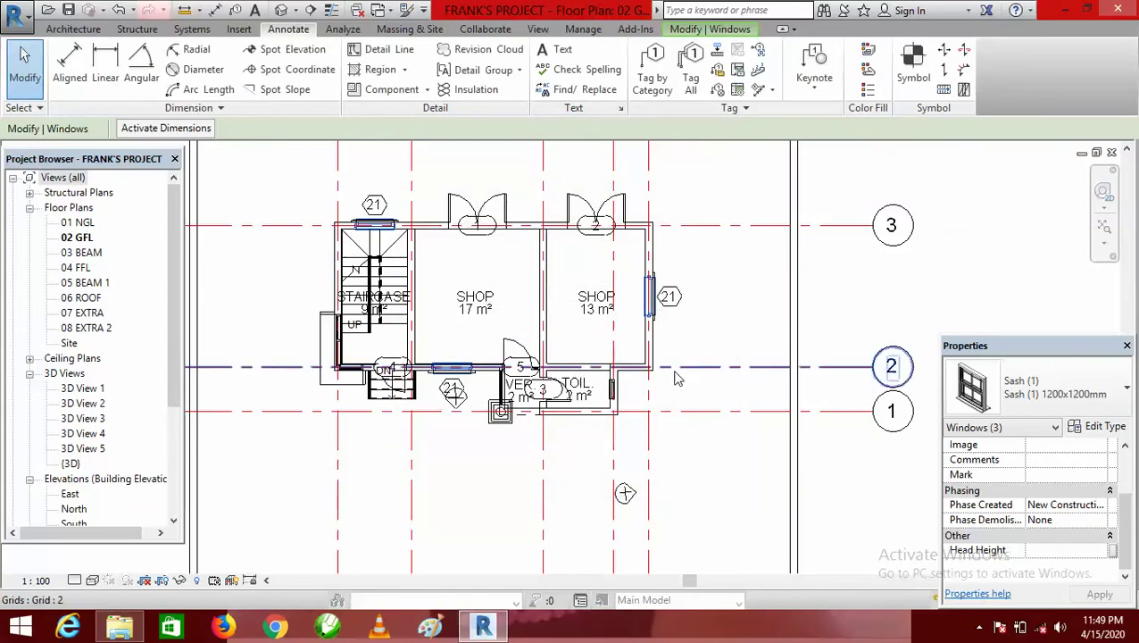
Tag only the 600x600mm toilet window with M_Window Tag and clear the selection
scroll(661, 295, up, 2)
scroll(676, 297, down, 2)
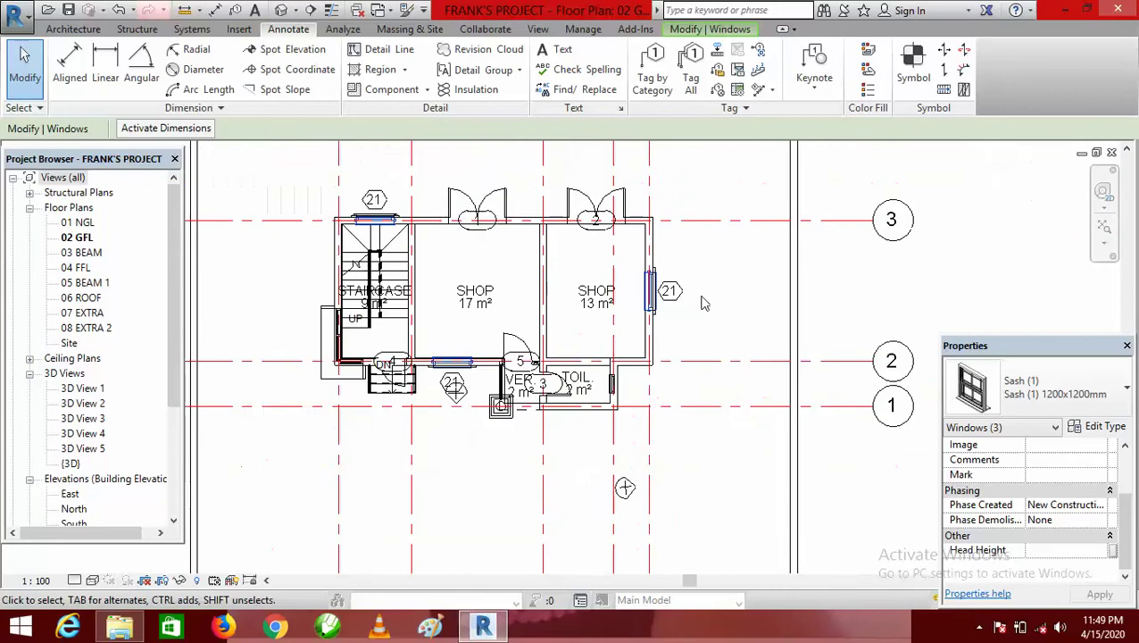
scroll(679, 301, up, 2)
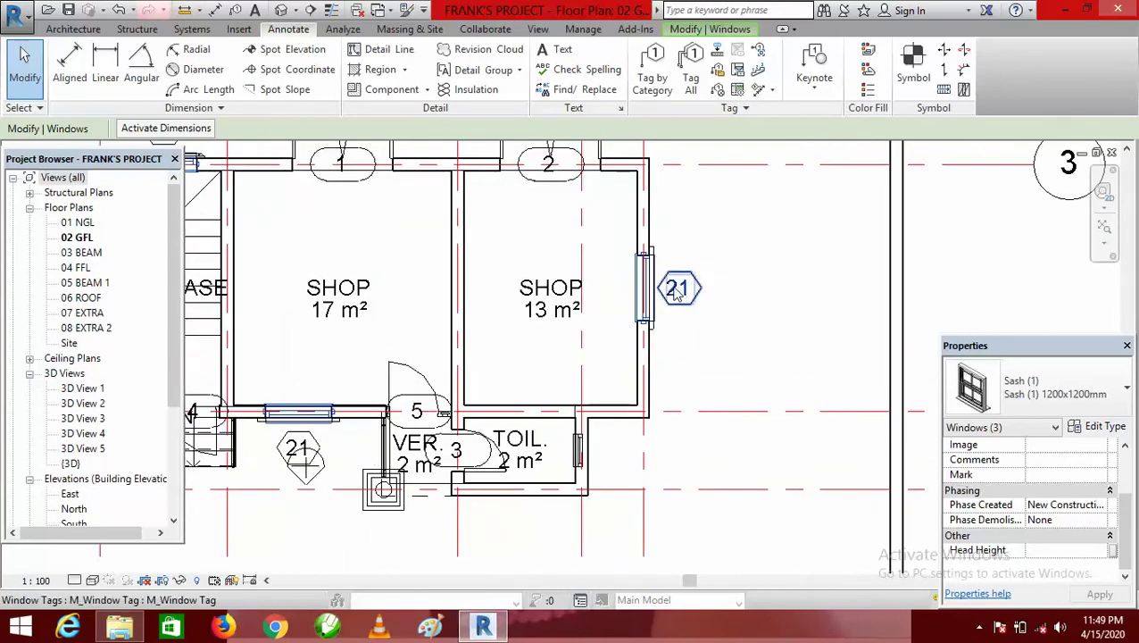
scroll(694, 301, down, 4)
scroll(599, 411, up, 4)
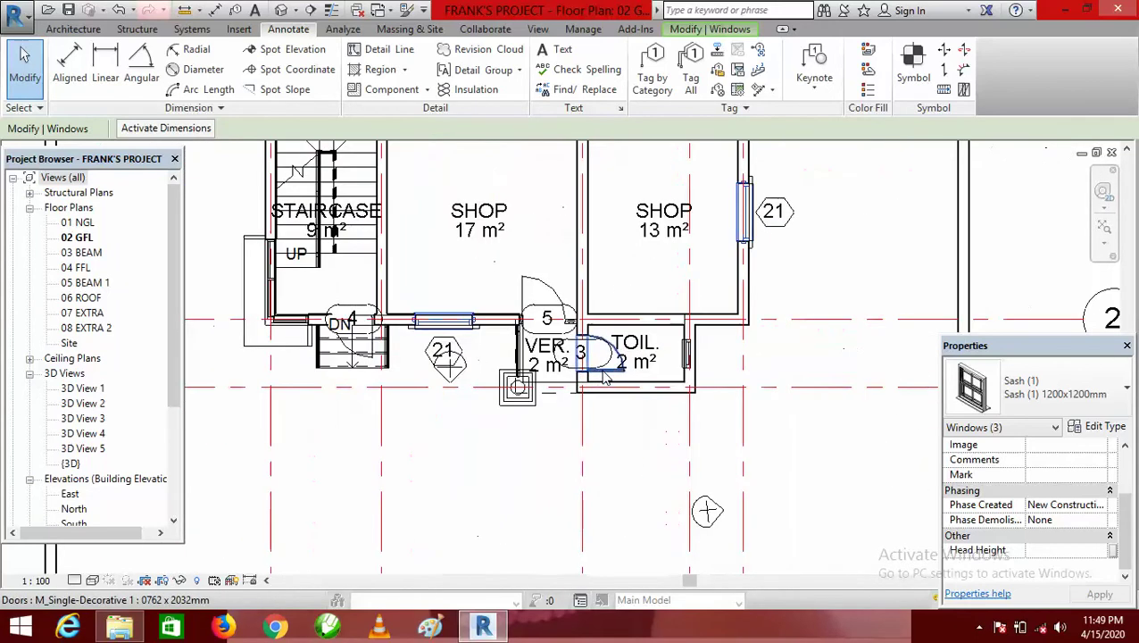
scroll(600, 411, down, 1)
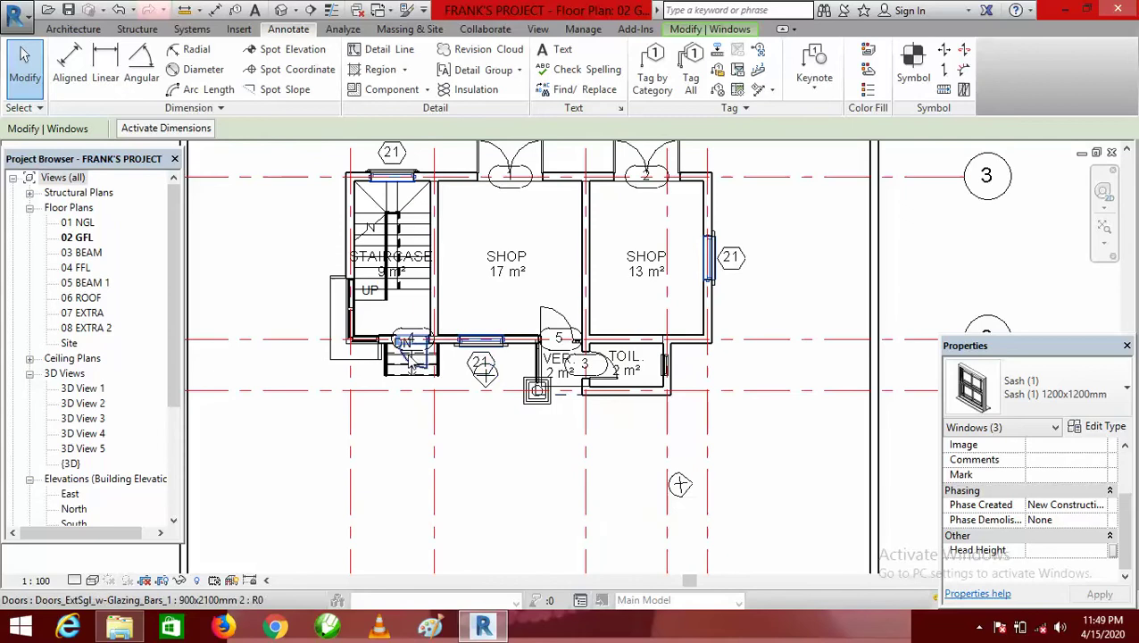
scroll(656, 375, up, 3)
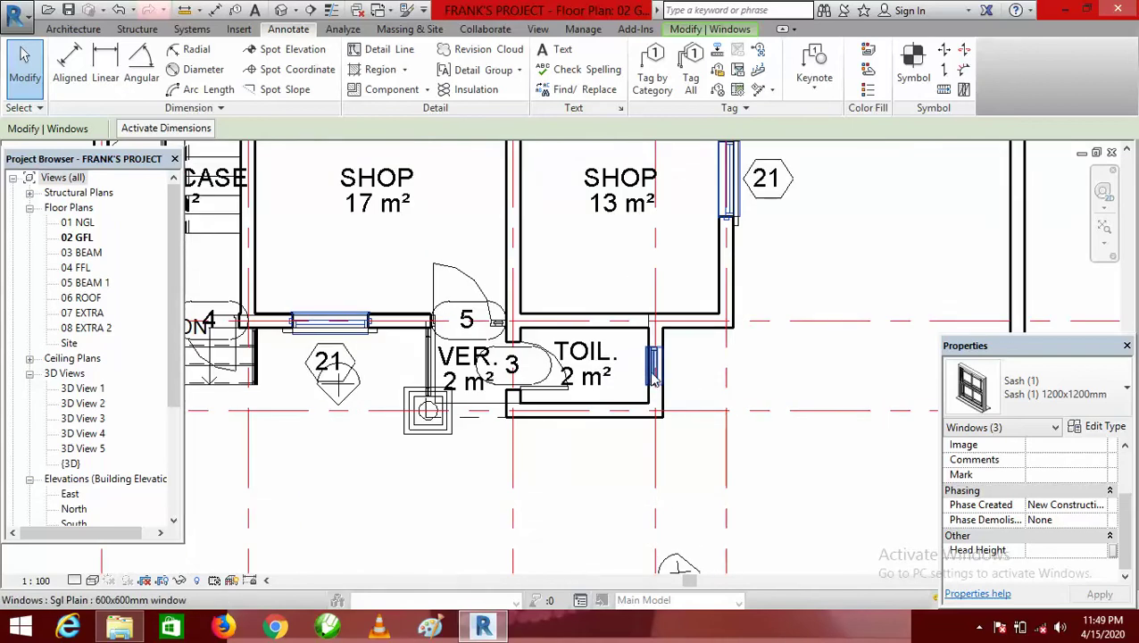
click(654, 376)
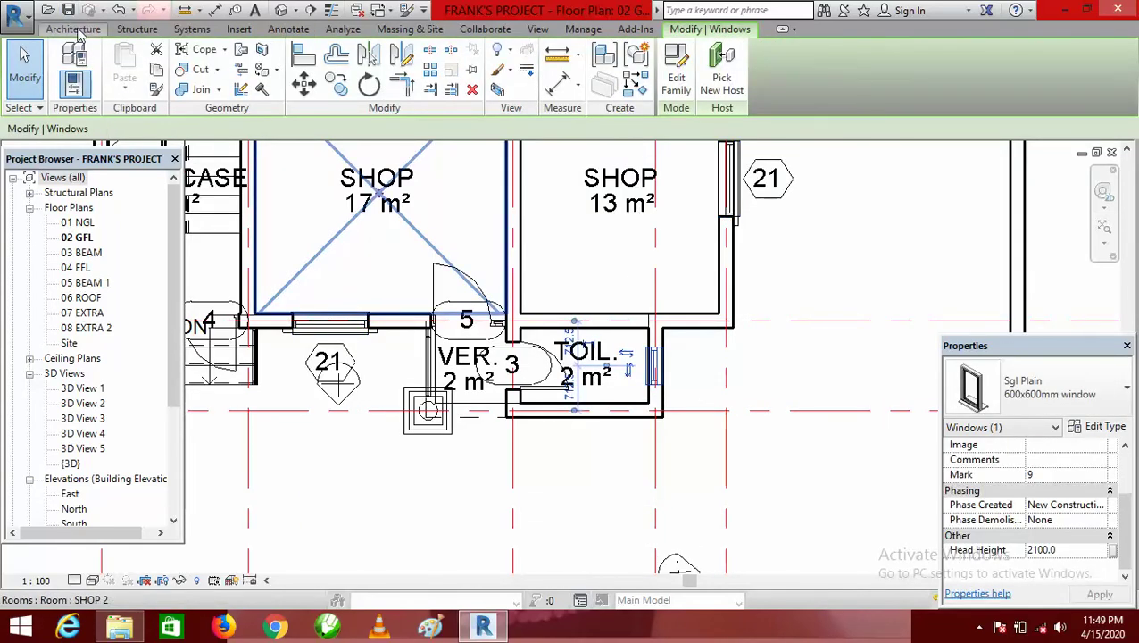
click(288, 28)
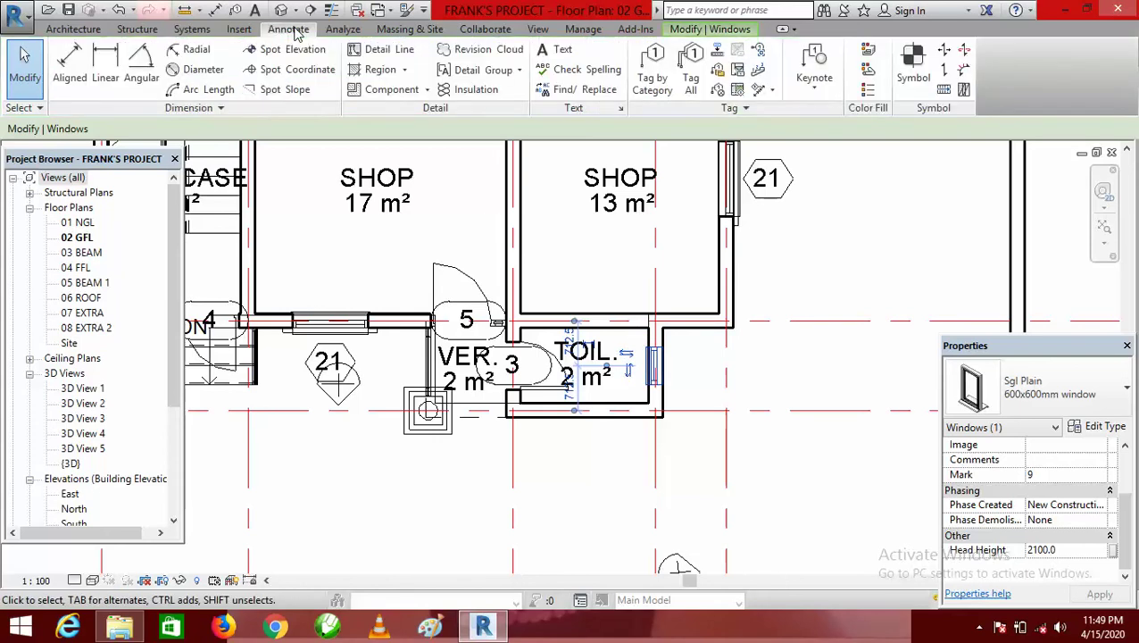
click(691, 61)
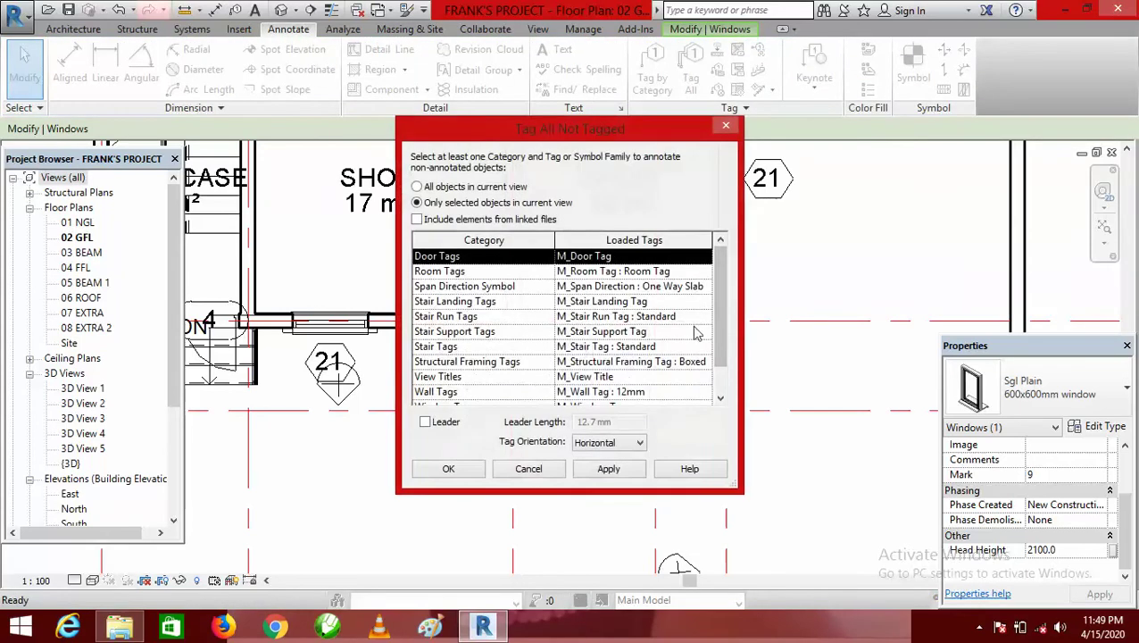
scroll(728, 285, down, 1)
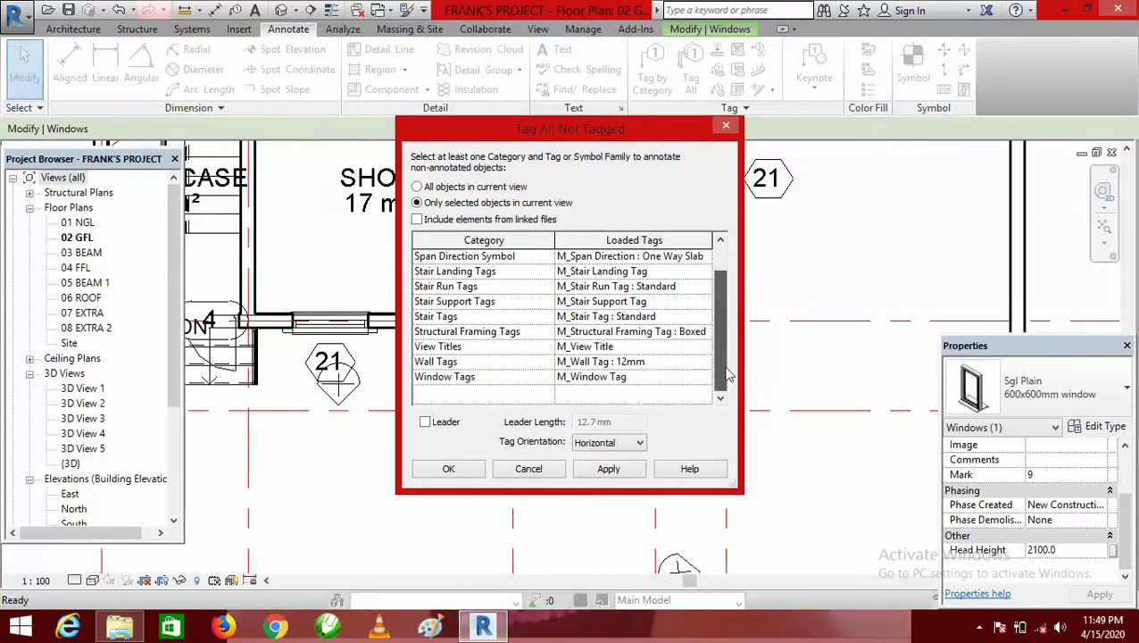
click(515, 378)
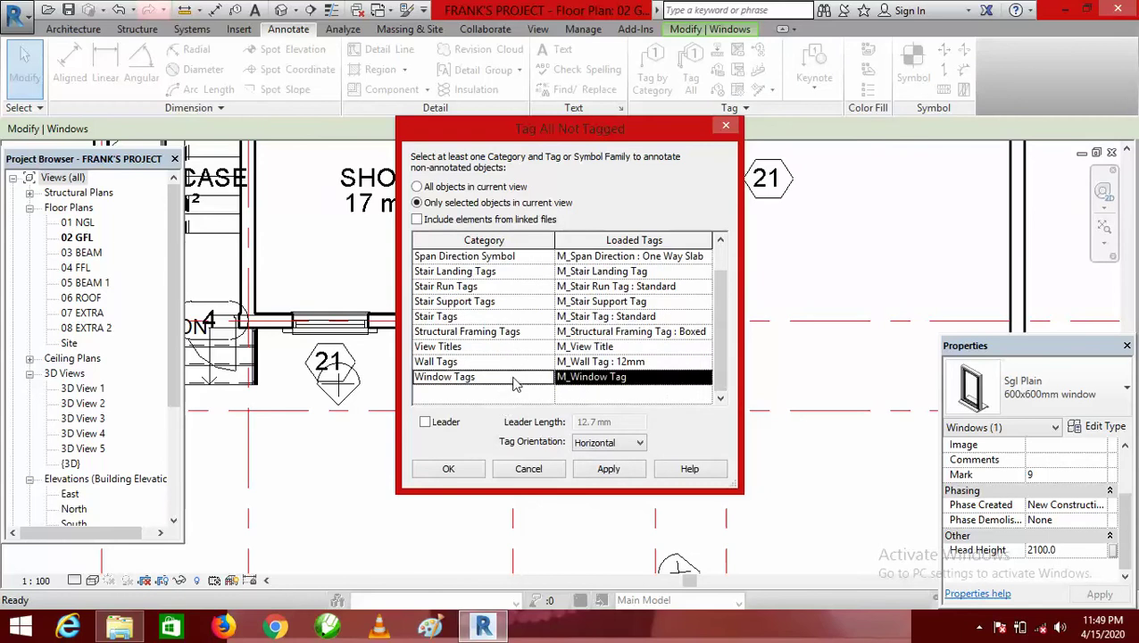
click(449, 469)
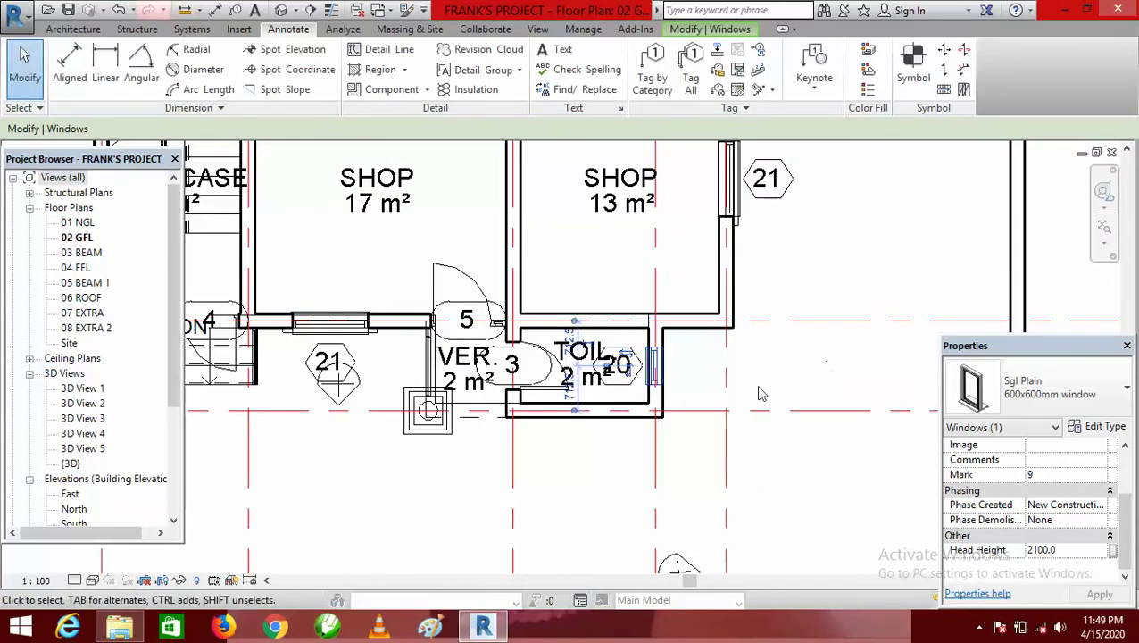
click(797, 370)
Move the toilet window's tag horizontally off the TOIL. room label to just outside the exterior wall beside the window
scroll(633, 388, up, 2)
click(634, 385)
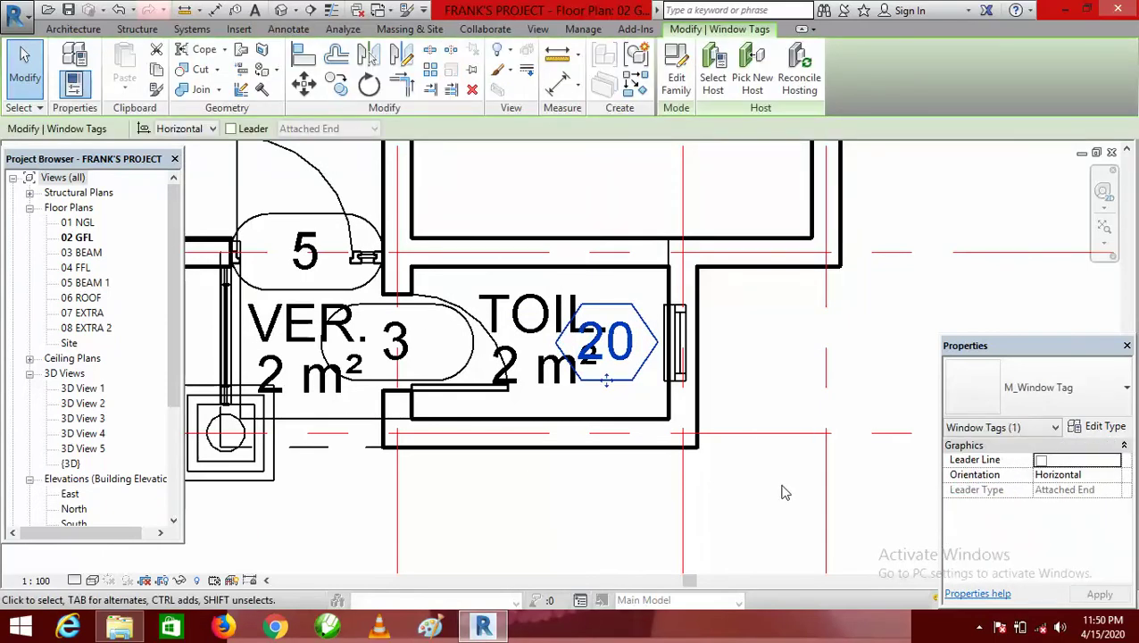
key(Right)
key(Right)
key(Right)
key(Right)
key(Right)
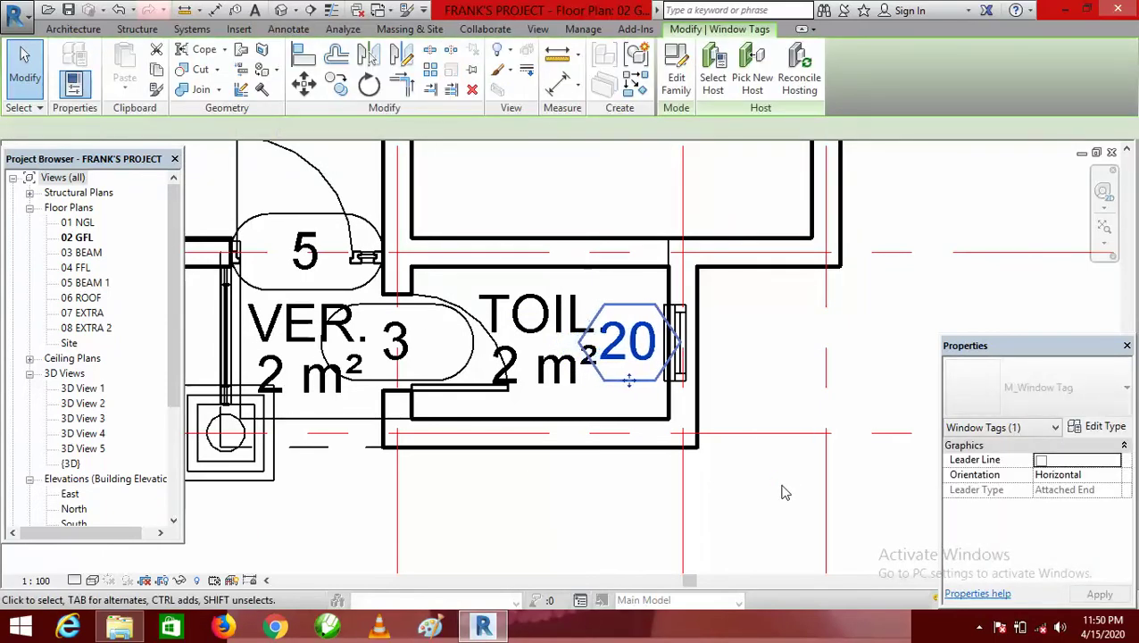
key(Right)
key(Right)
key(Right)
key(Right)
key(Right)
key(Right)
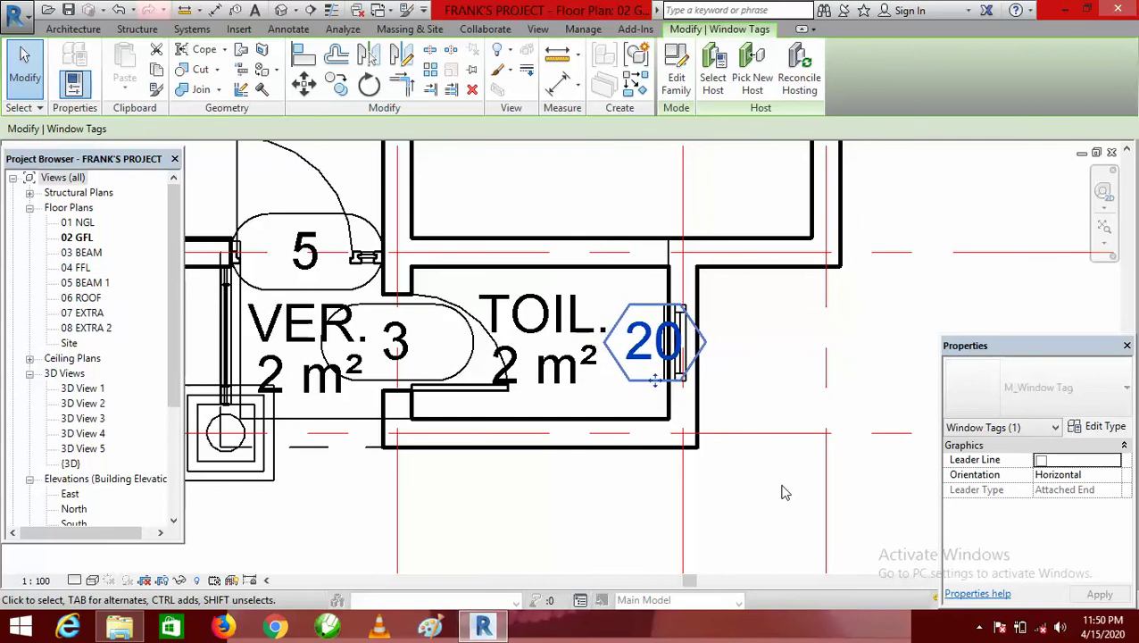
key(Right)
key(Right)
key(Right)
key(Right)
key(Right)
key(Right)
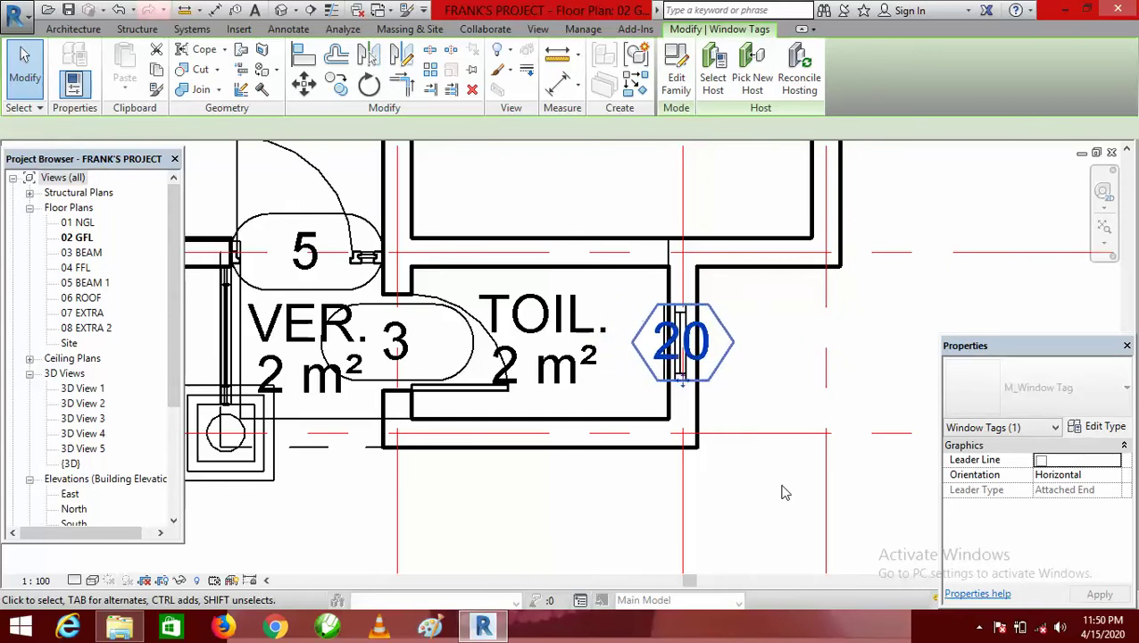
key(Right)
key(Right)
key(Right)
key(Right)
key(Right)
key(Right)
key(Right)
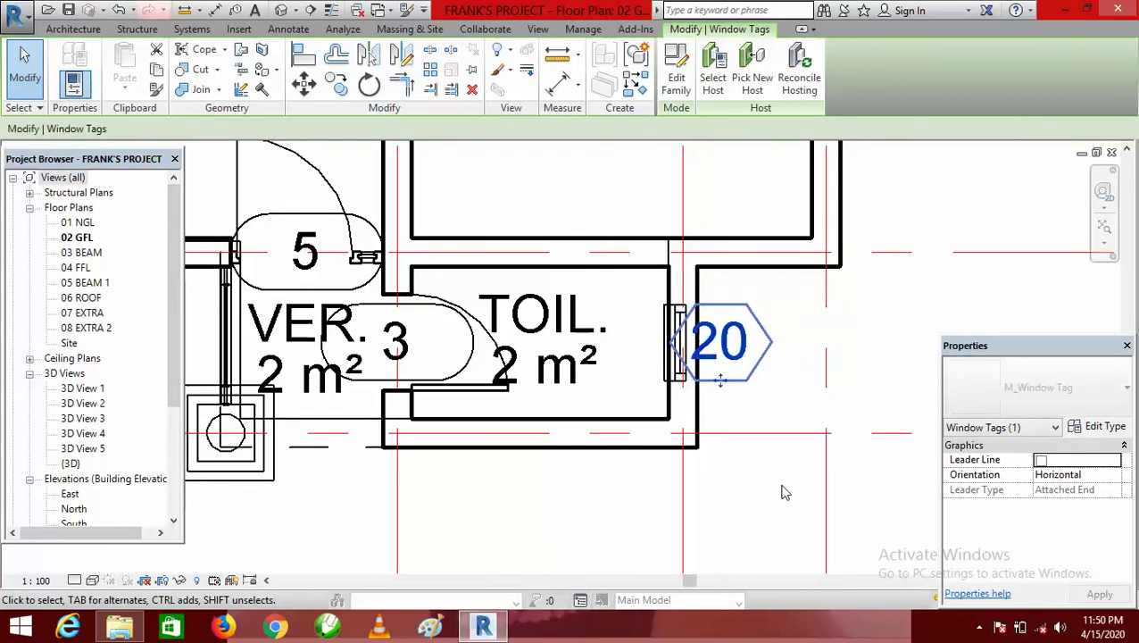
key(Right)
key(Right)
key(Right)
key(Right)
key(Right)
key(Right)
key(Right)
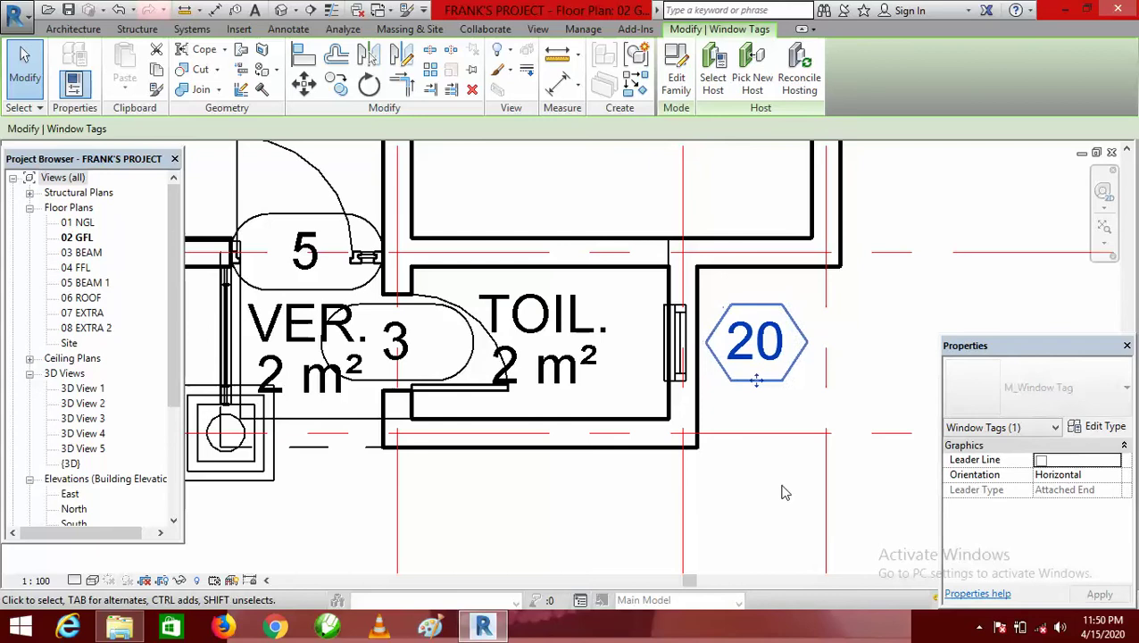
Clear the tag selection and examine the numbers in the door and window tags across the ground floor plan
click(790, 533)
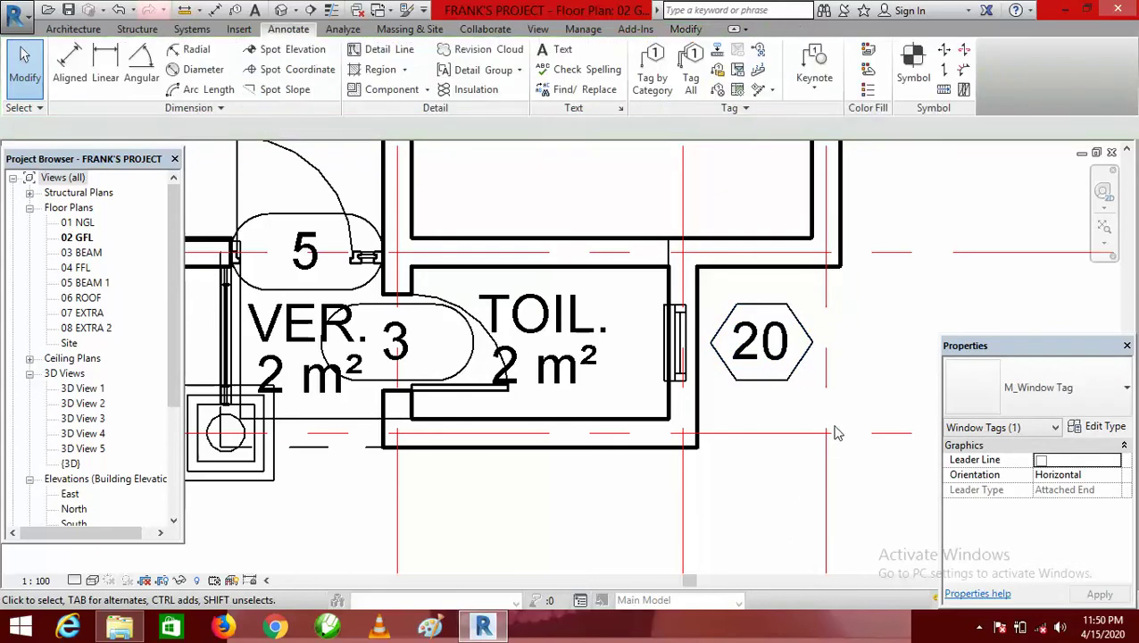
scroll(830, 424, down, 4)
scroll(581, 424, down, 1)
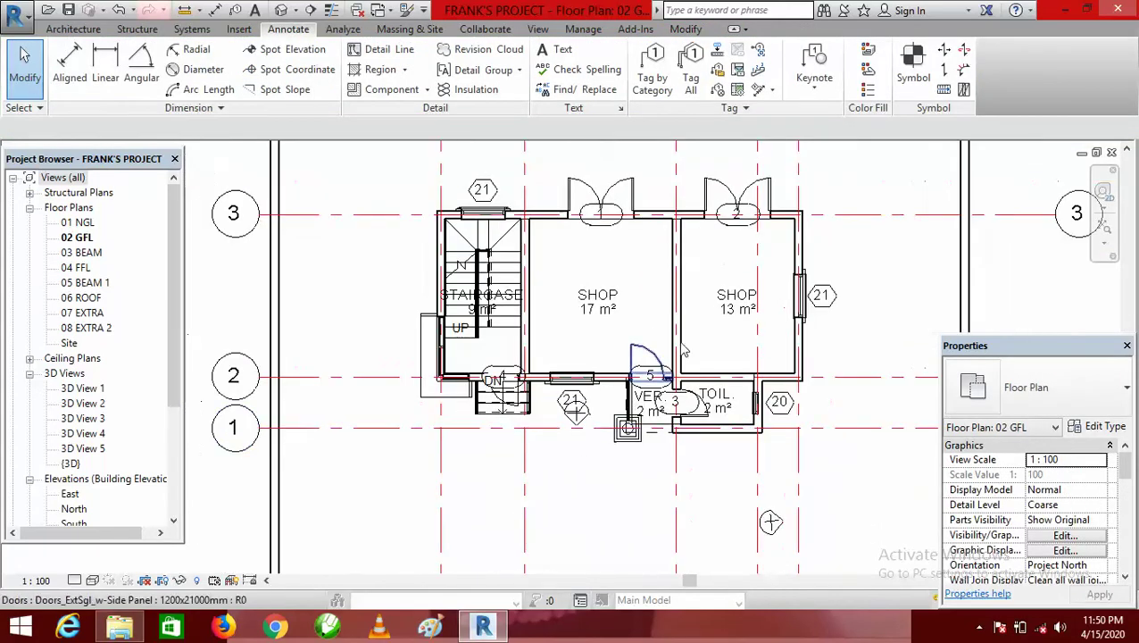
scroll(573, 397, up, 3)
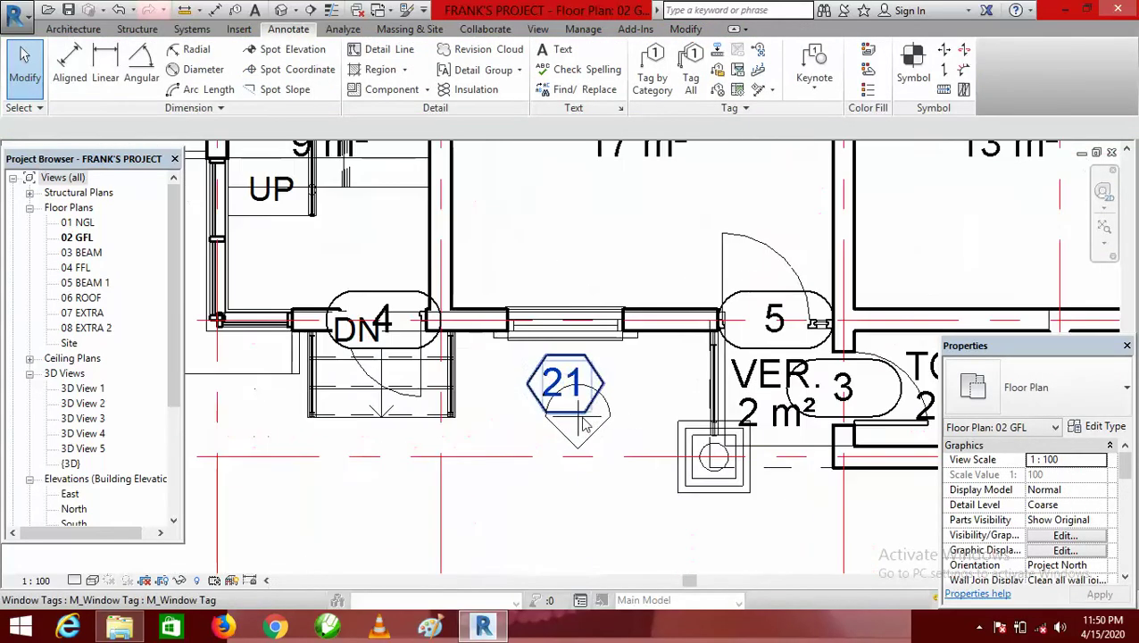
scroll(526, 452, down, 2)
scroll(377, 477, down, 2)
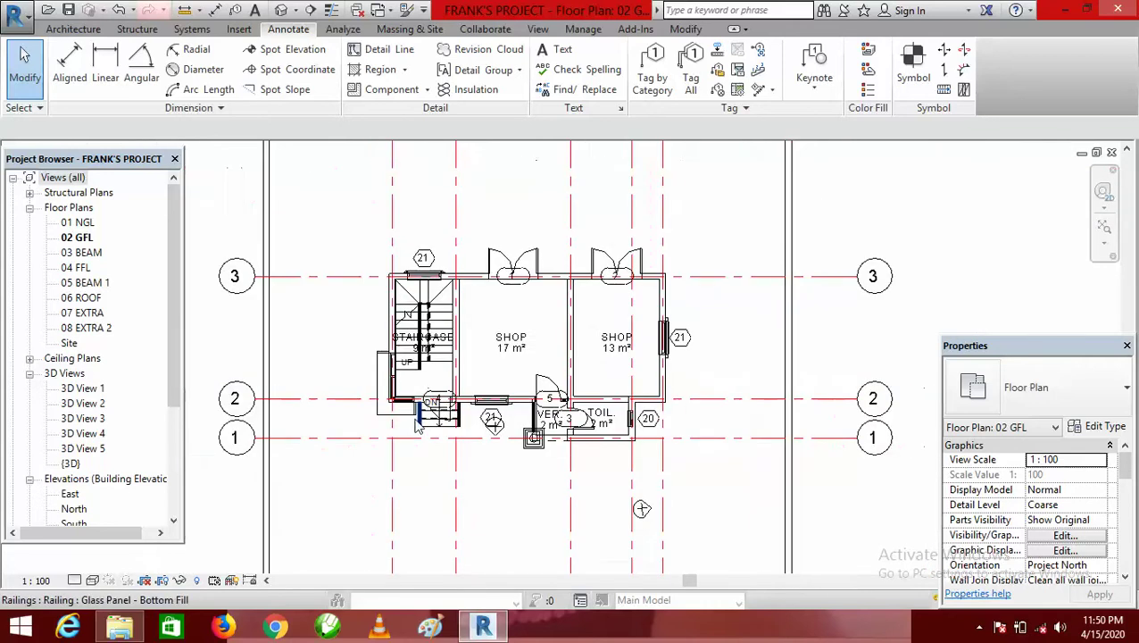
scroll(513, 299, up, 4)
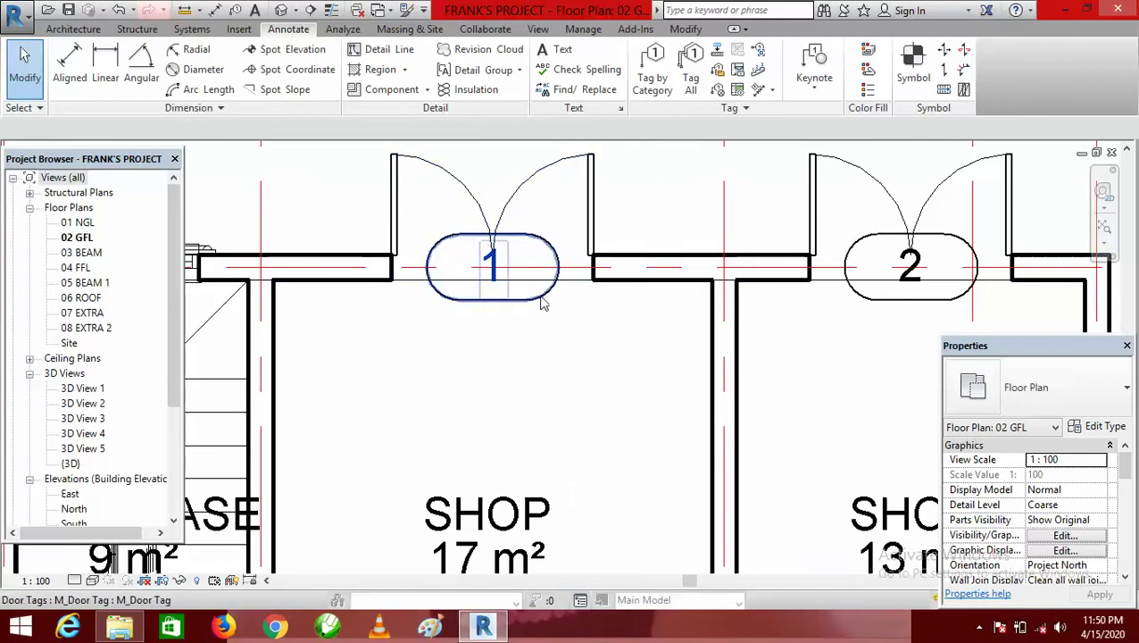
scroll(546, 297, down, 3)
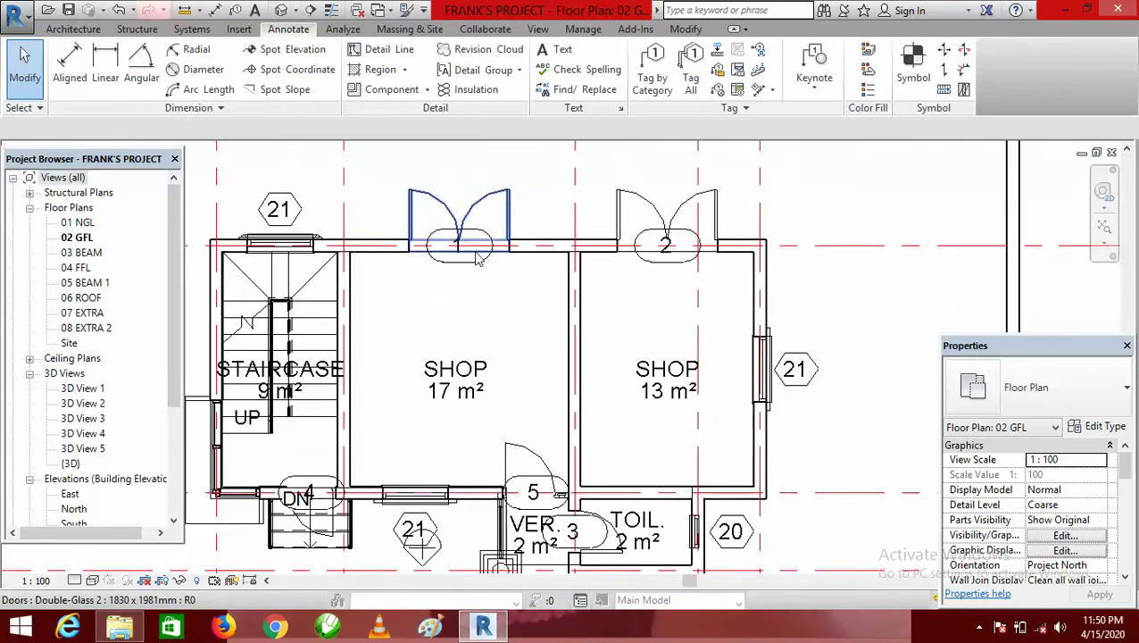
scroll(477, 261, up, 1)
scroll(482, 265, down, 2)
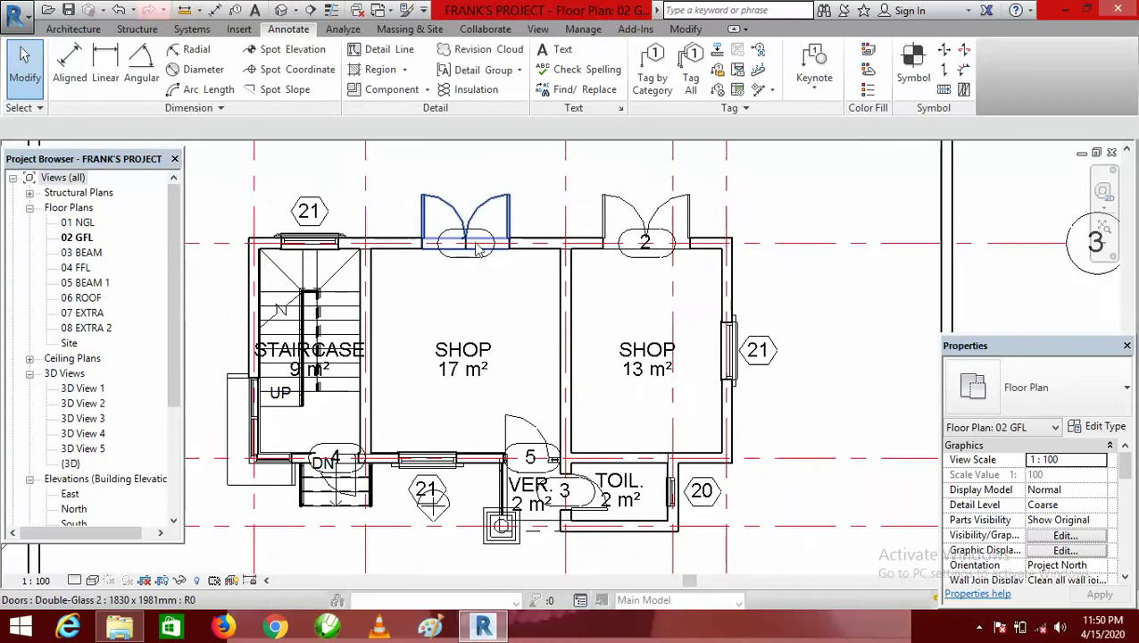
scroll(473, 250, up, 3)
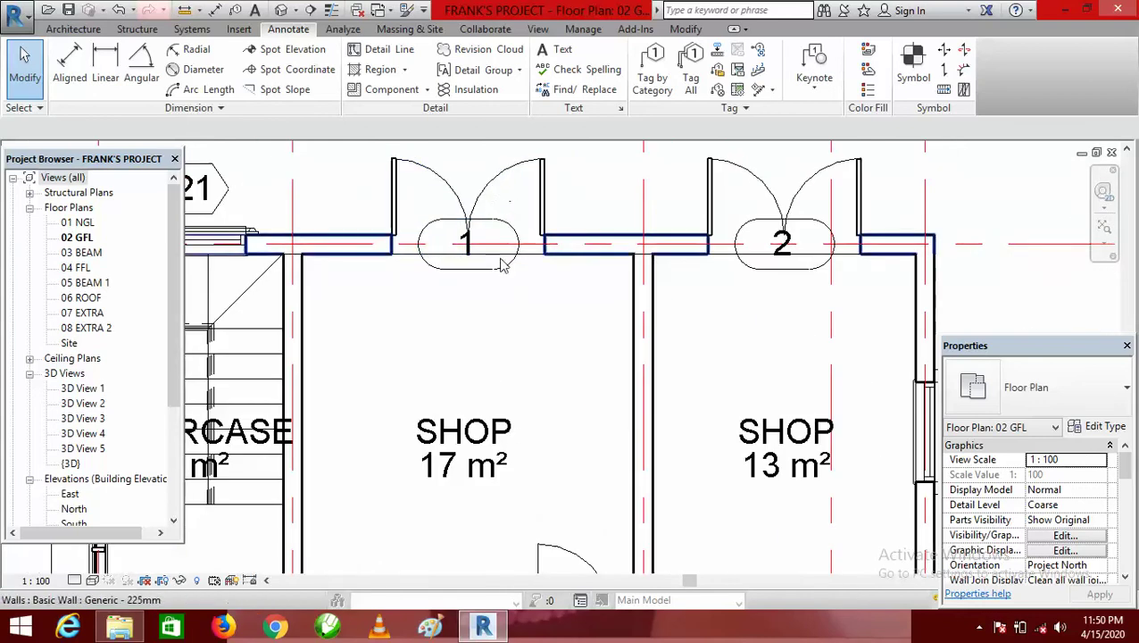
scroll(519, 268, down, 2)
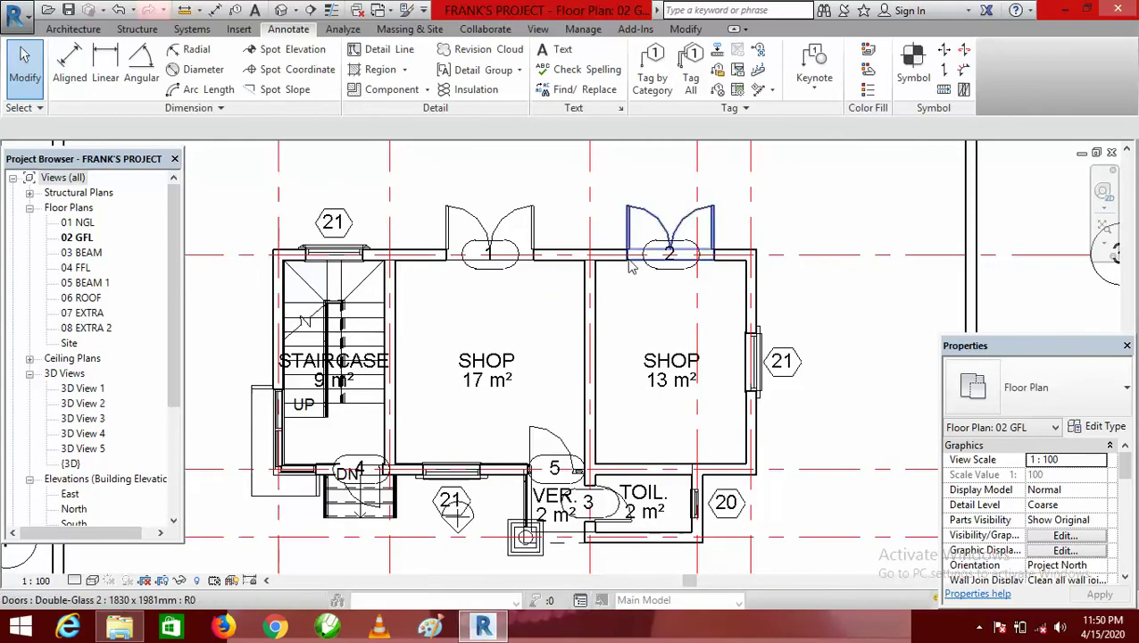
scroll(501, 259, up, 3)
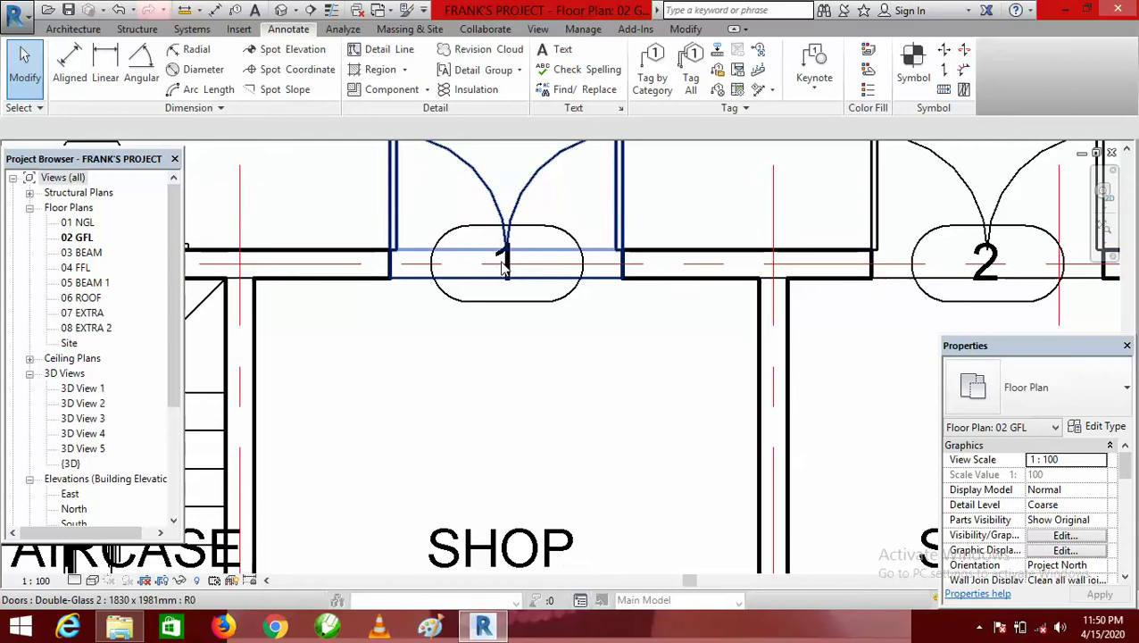
scroll(504, 276, down, 1)
scroll(819, 262, up, 1)
scroll(656, 300, down, 1)
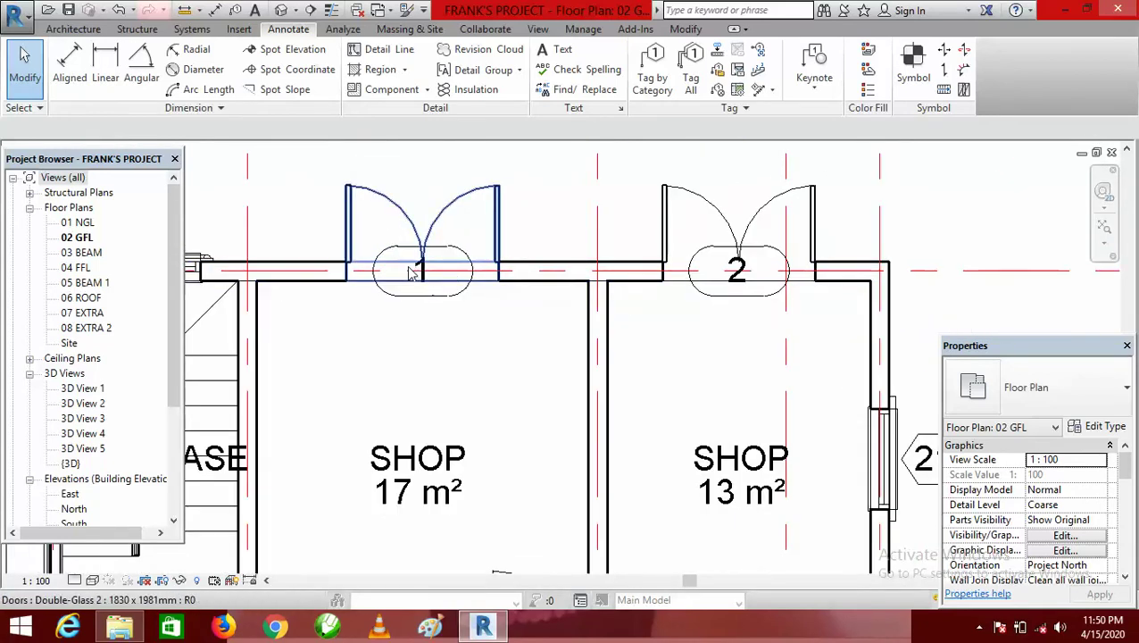
scroll(650, 229, down, 1)
scroll(603, 352, down, 2)
scroll(593, 361, up, 2)
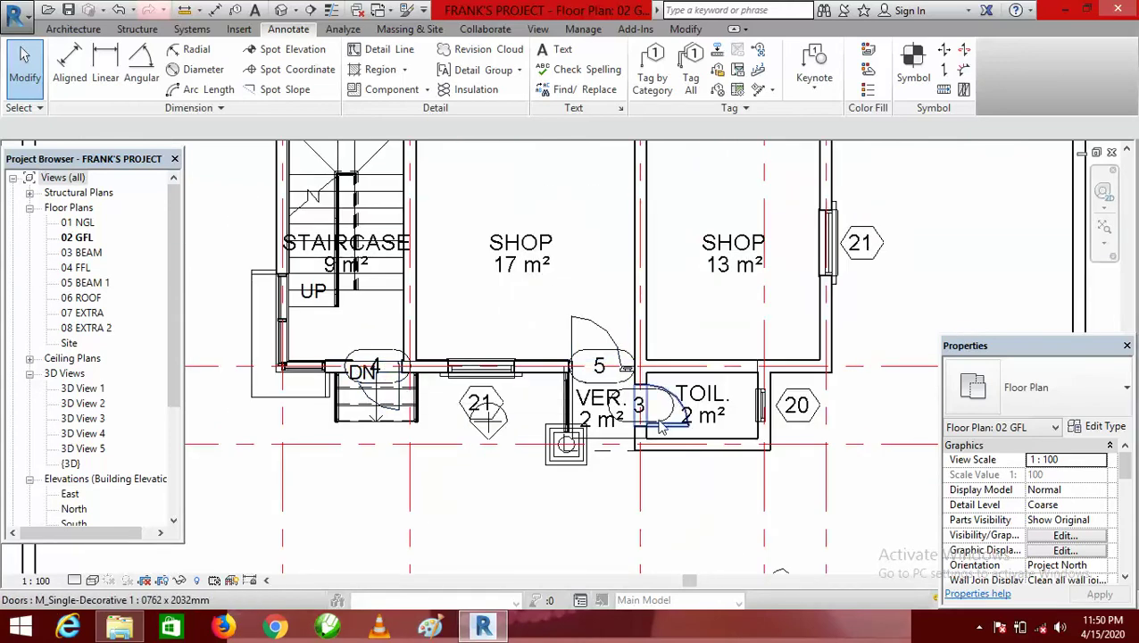
scroll(656, 424, down, 2)
scroll(544, 290, up, 2)
scroll(538, 285, up, 2)
scroll(539, 286, down, 2)
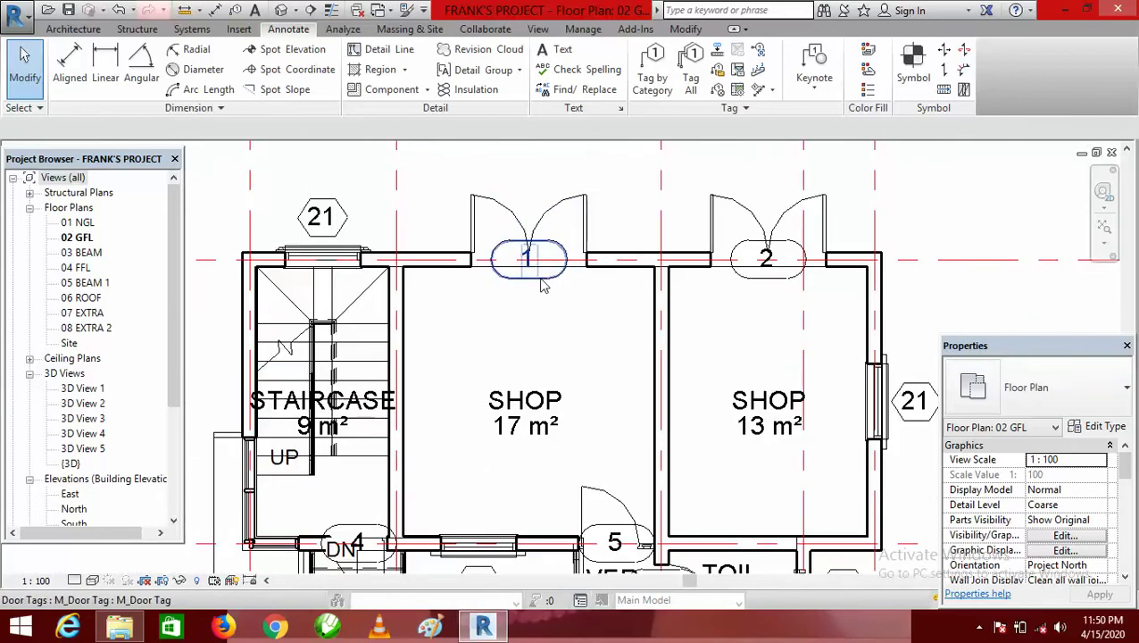
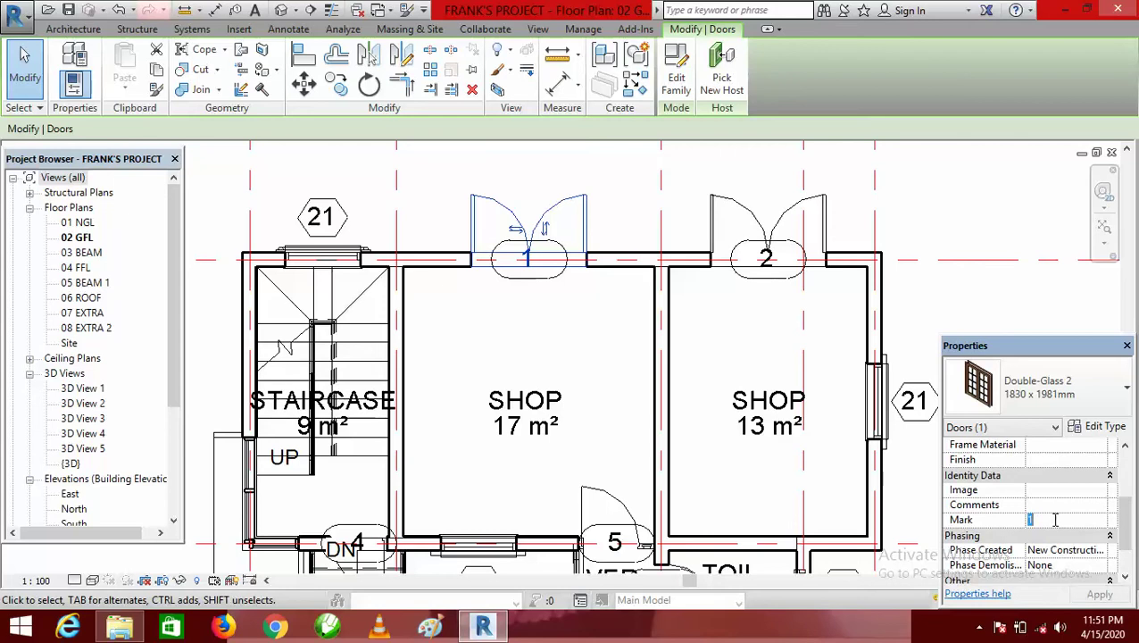
Set the Mark of the 17 m² shop's Double-Glass 2 entrance door to D1 and clear the selection
text(D1)
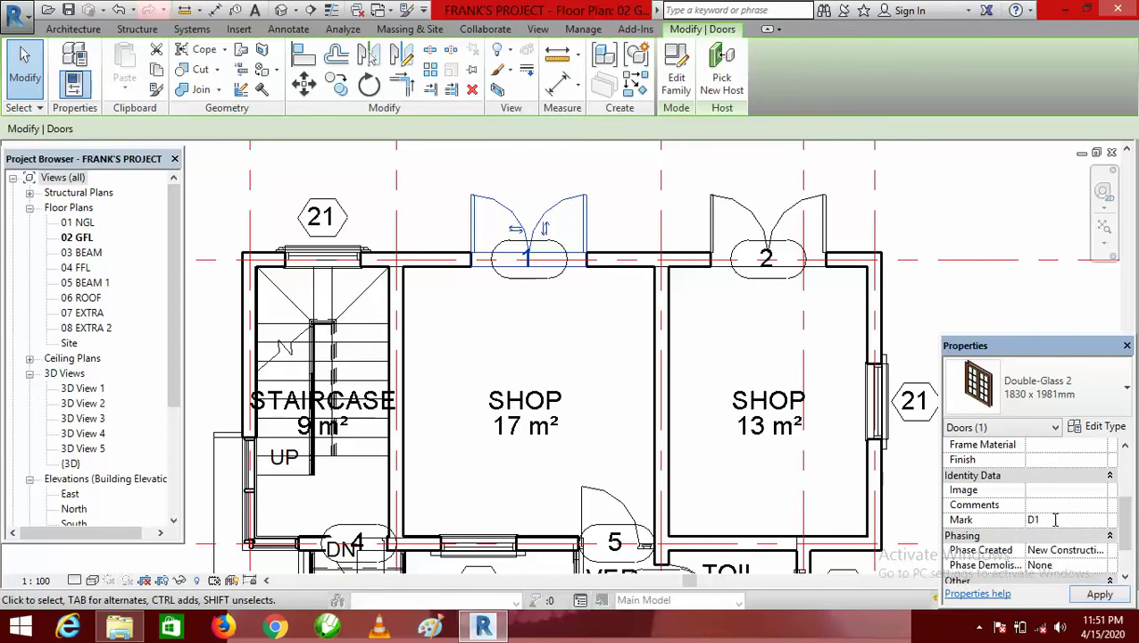
click(1100, 593)
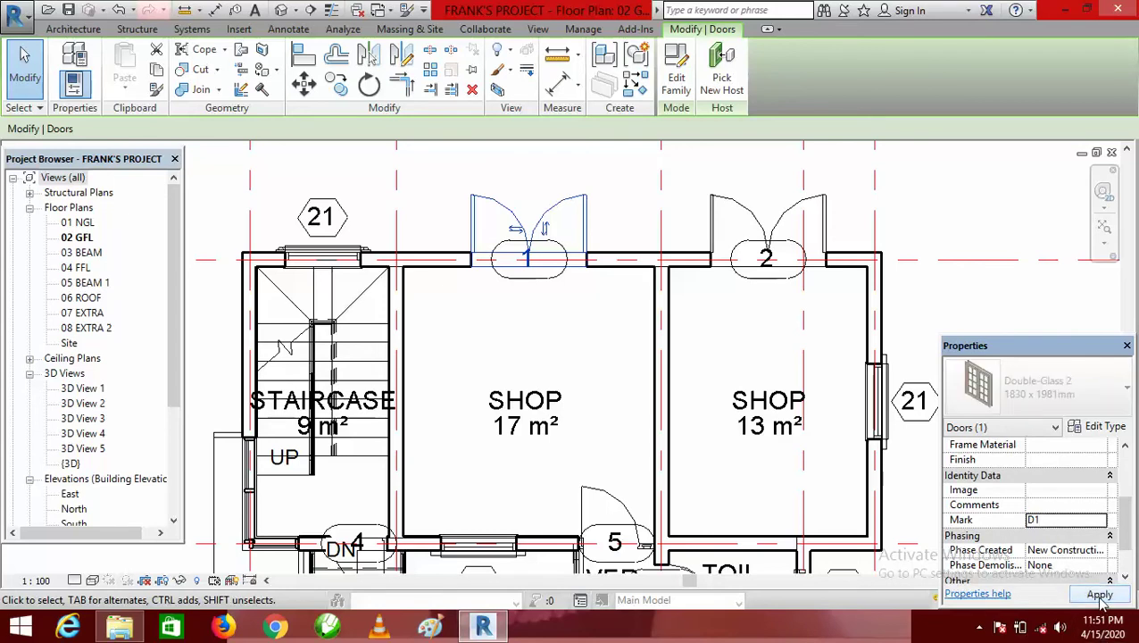
click(554, 315)
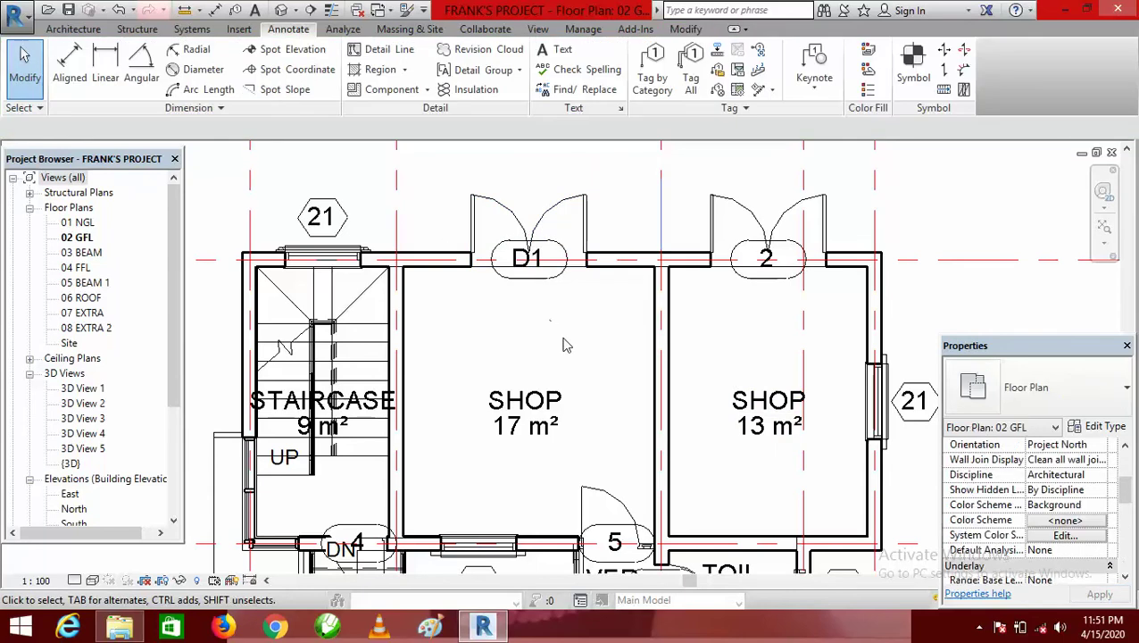
Set the Mark of the 13 m² shop's Double-Glass 2 entrance door to D1 too, accepting the duplicate value
click(793, 216)
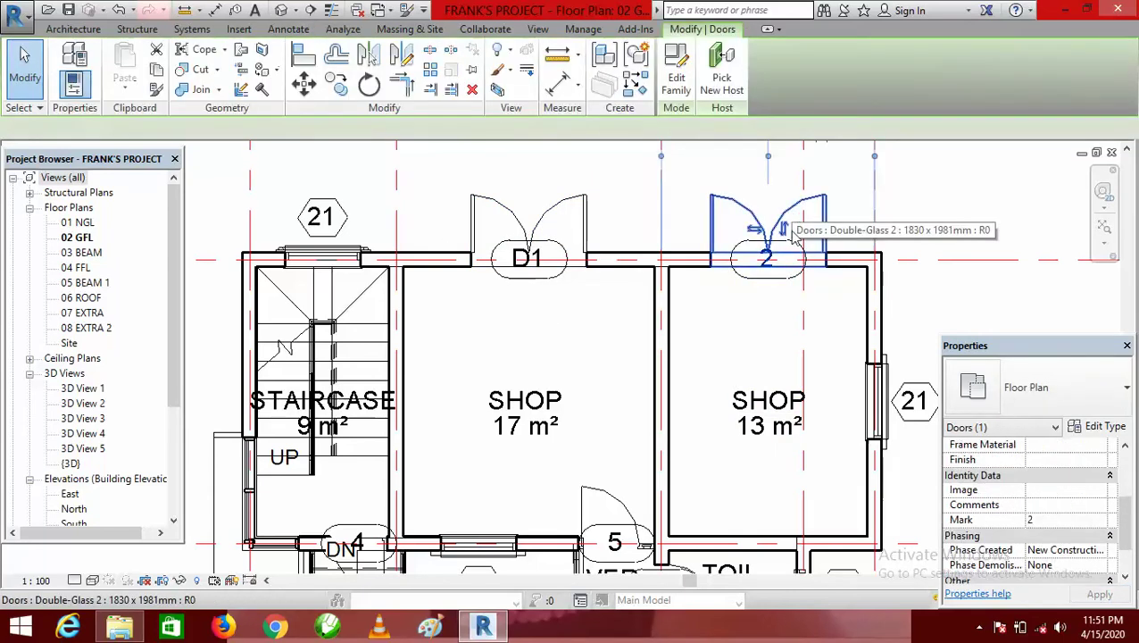
click(1070, 520)
text(D)
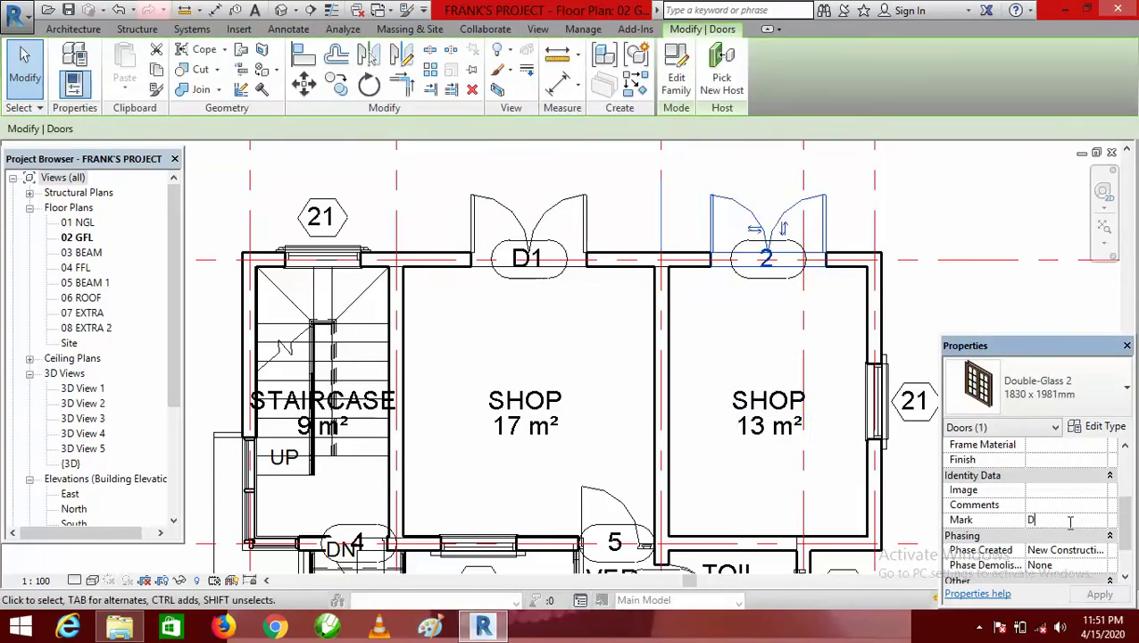
text(1)
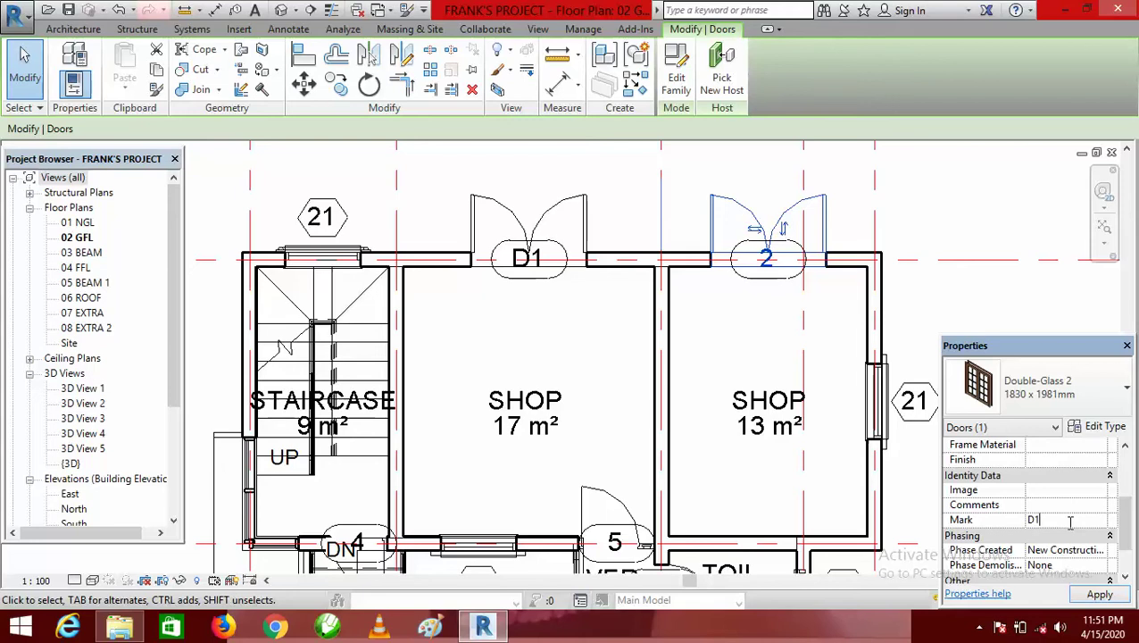
click(1093, 595)
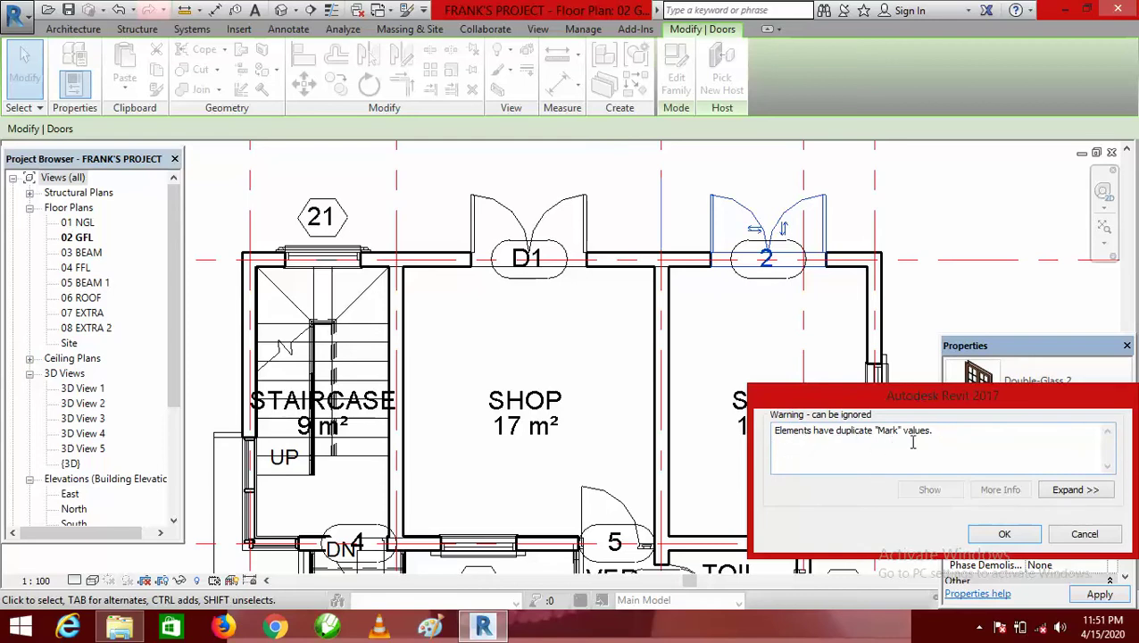
click(1004, 534)
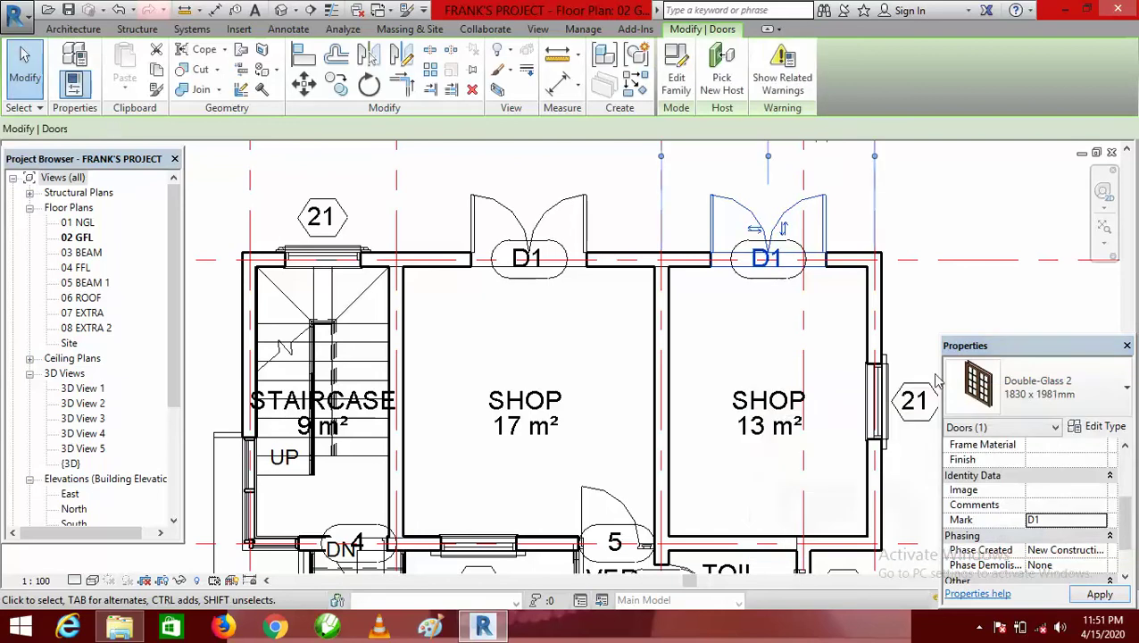
click(921, 215)
Set the Mark of the side-panel door between the 17 m² shop and the VER. room to D2
scroll(727, 256, down, 4)
scroll(671, 374, up, 5)
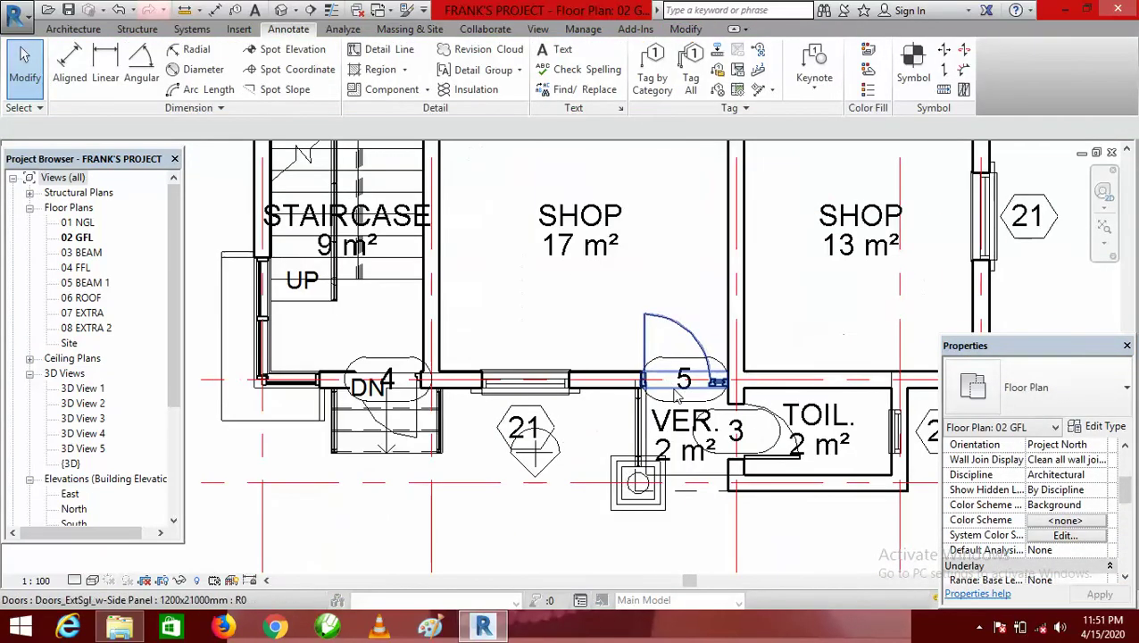
click(676, 328)
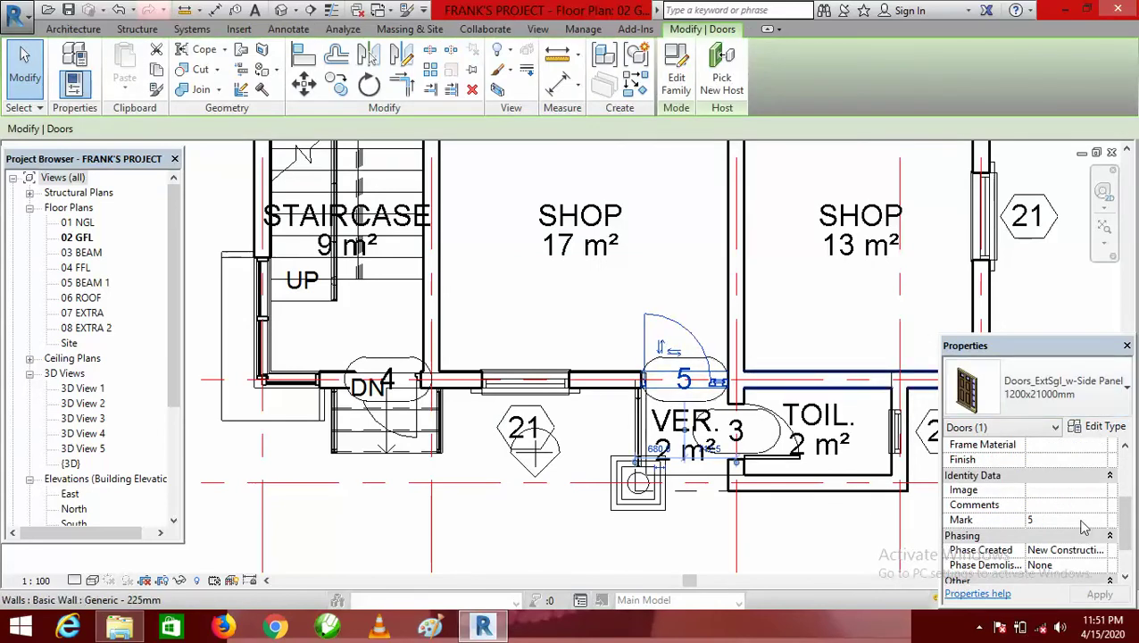
click(1081, 519)
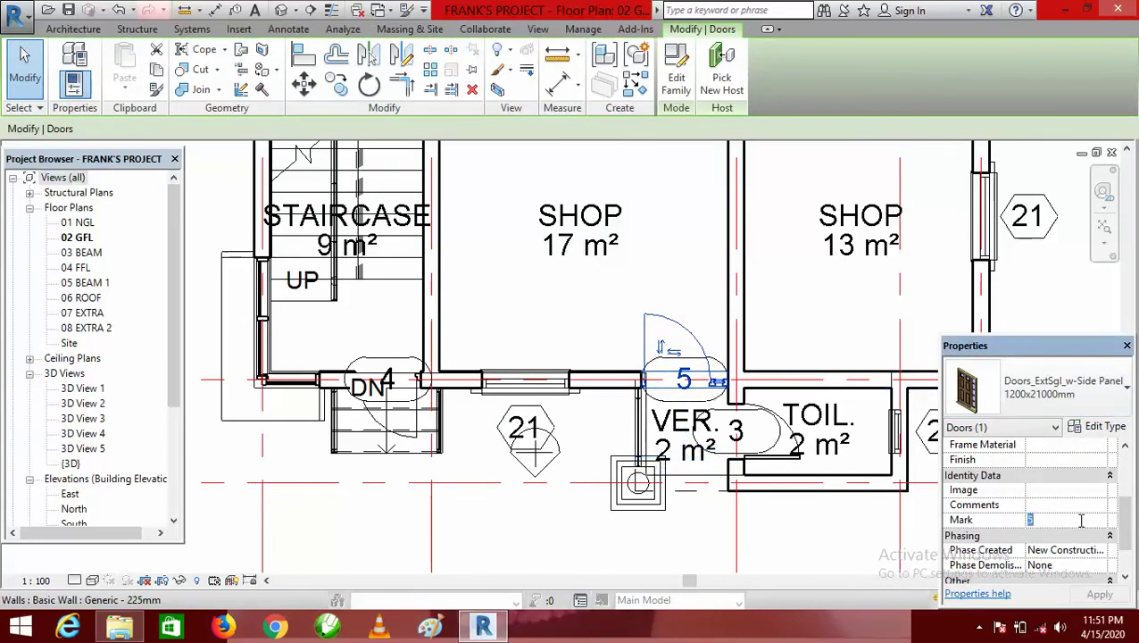
text(D1)
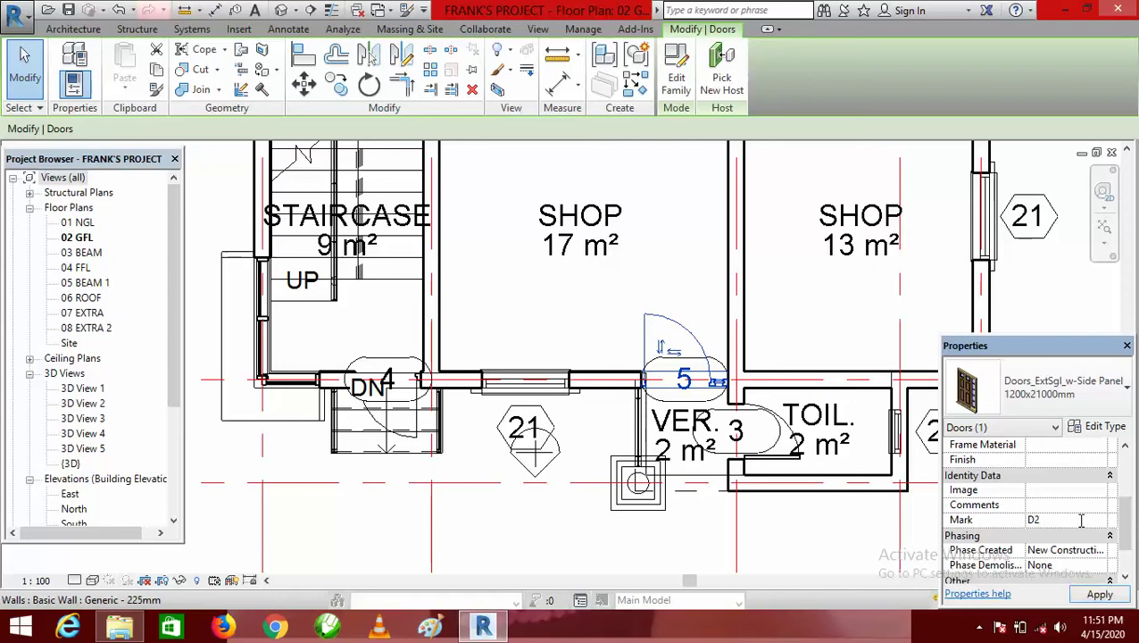
click(1098, 595)
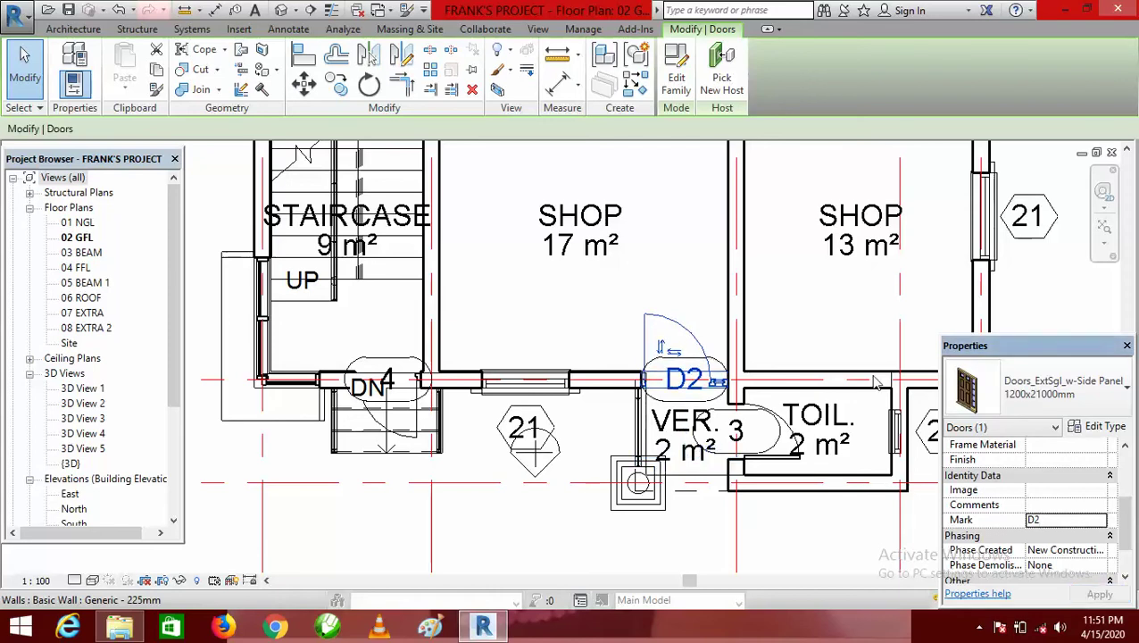
key(Escape)
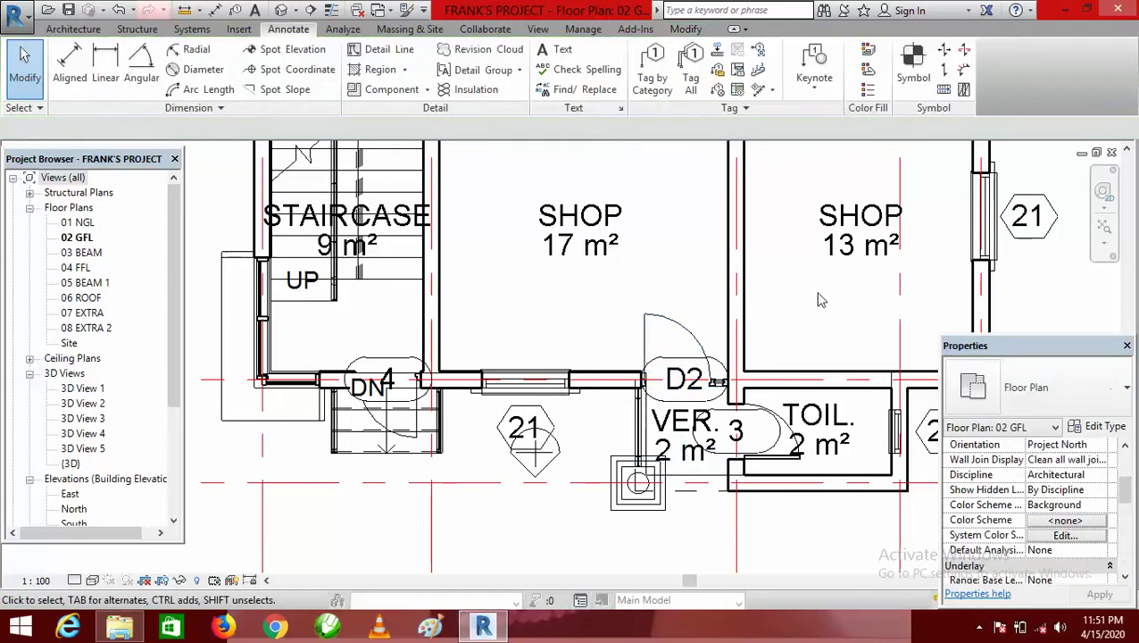
Set the Mark of the 900x2100mm staircase entrance door to D3 and clear the selection
scroll(819, 299, down, 2)
scroll(441, 399, up, 2)
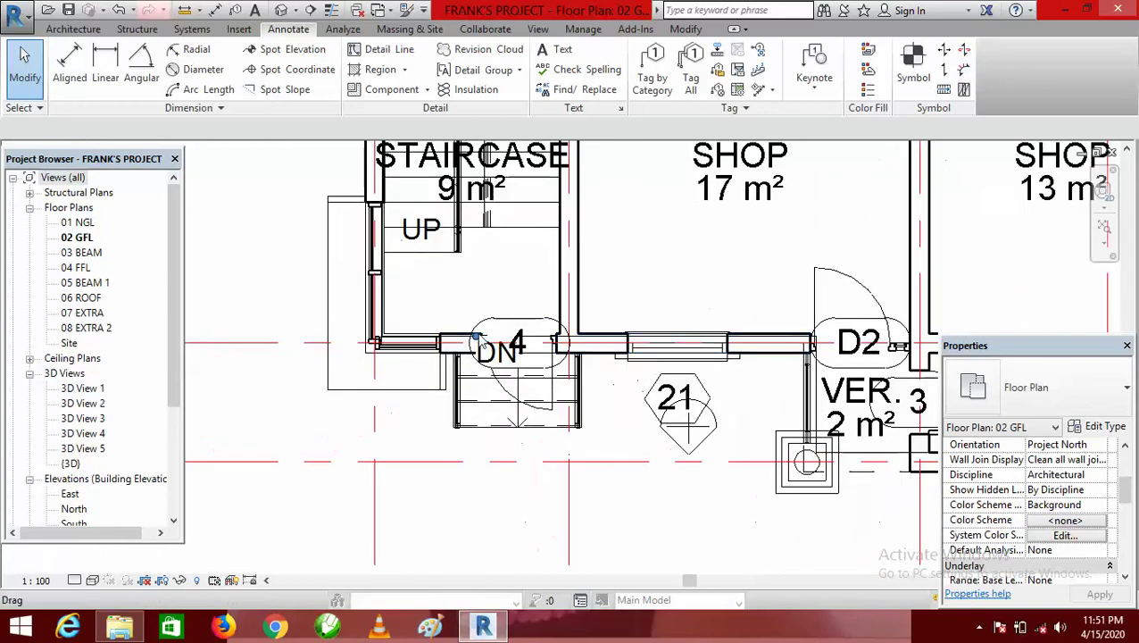
click(548, 395)
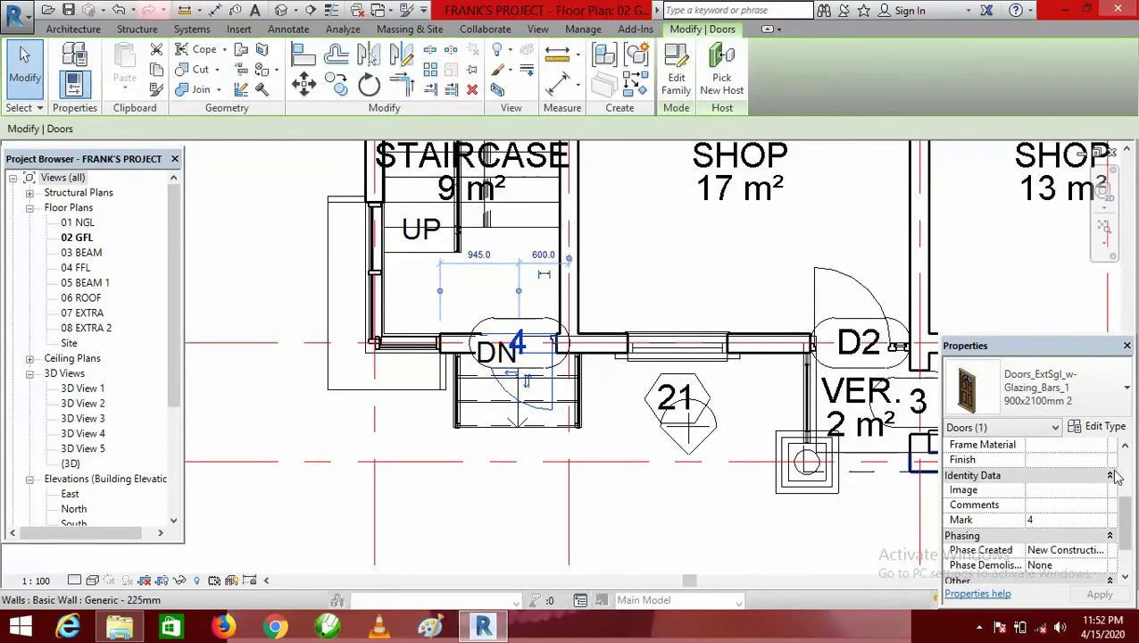
click(1062, 521)
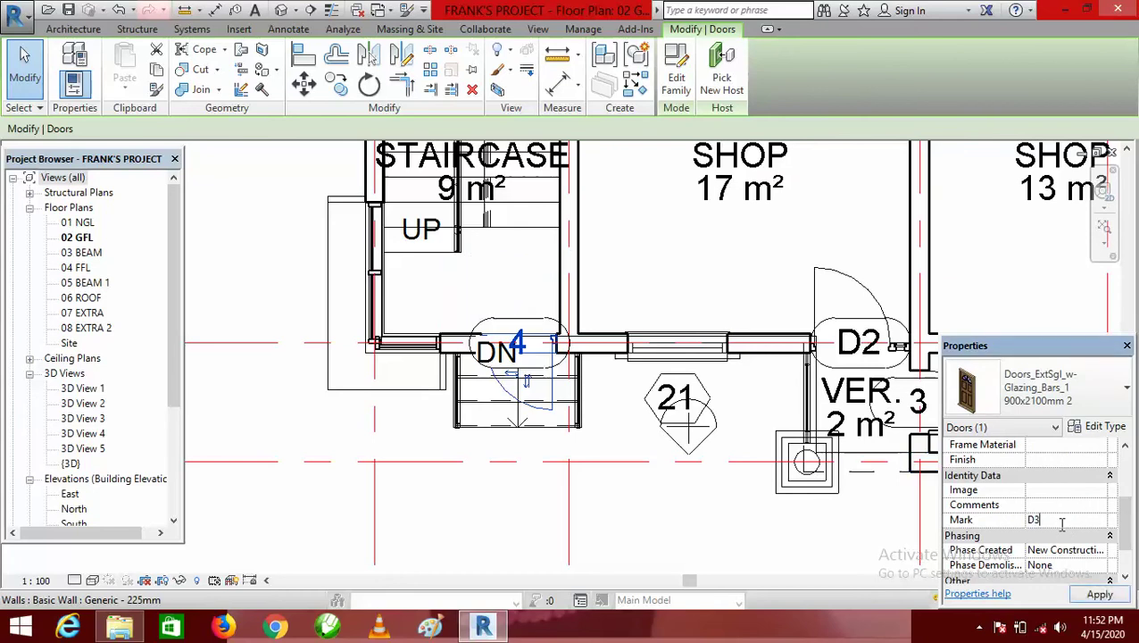
key(Return)
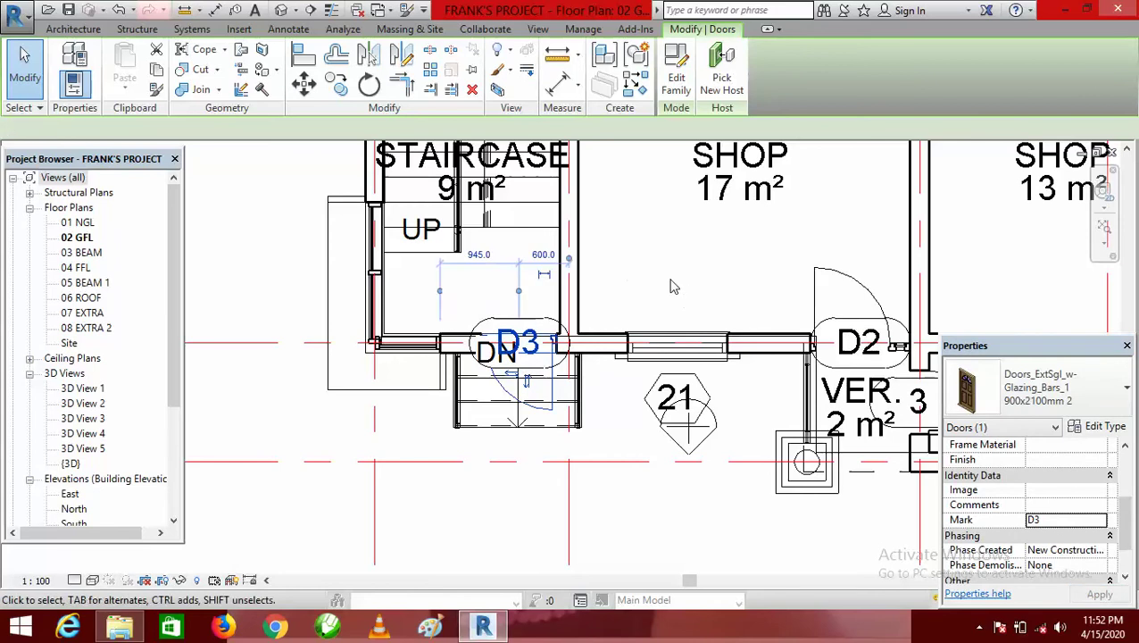
click(259, 323)
Set the Mark of the 0762 x 2032mm door between the VER. and TOIL. rooms to D4 and clear the selection
scroll(287, 286, down, 3)
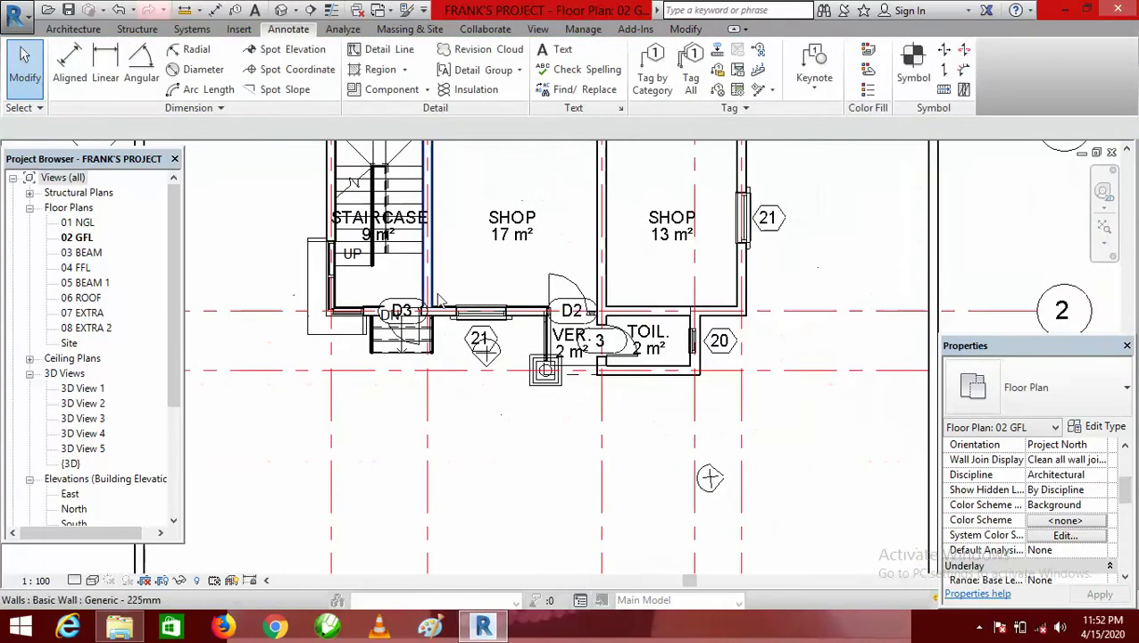
scroll(526, 304, up, 2)
scroll(714, 379, up, 1)
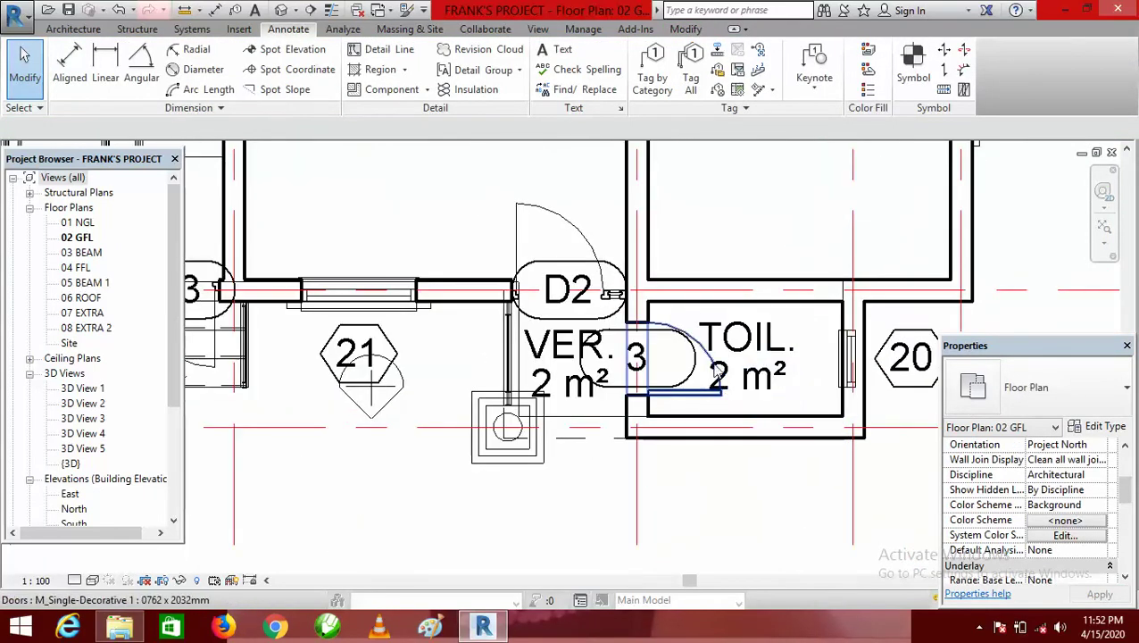
click(714, 366)
click(1062, 521)
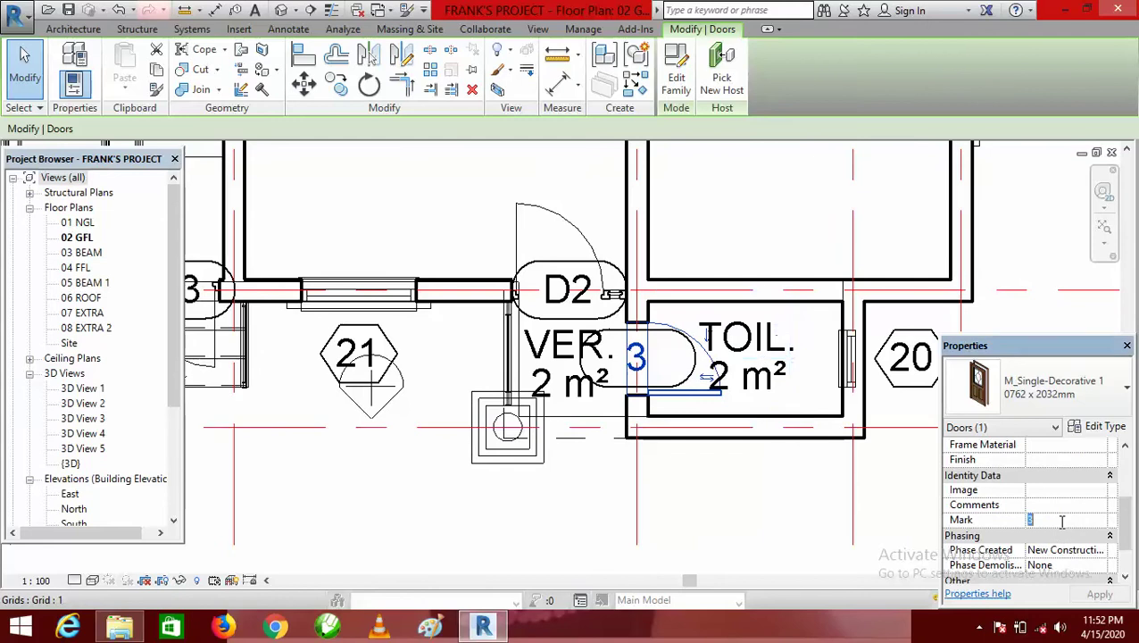
text(D4)
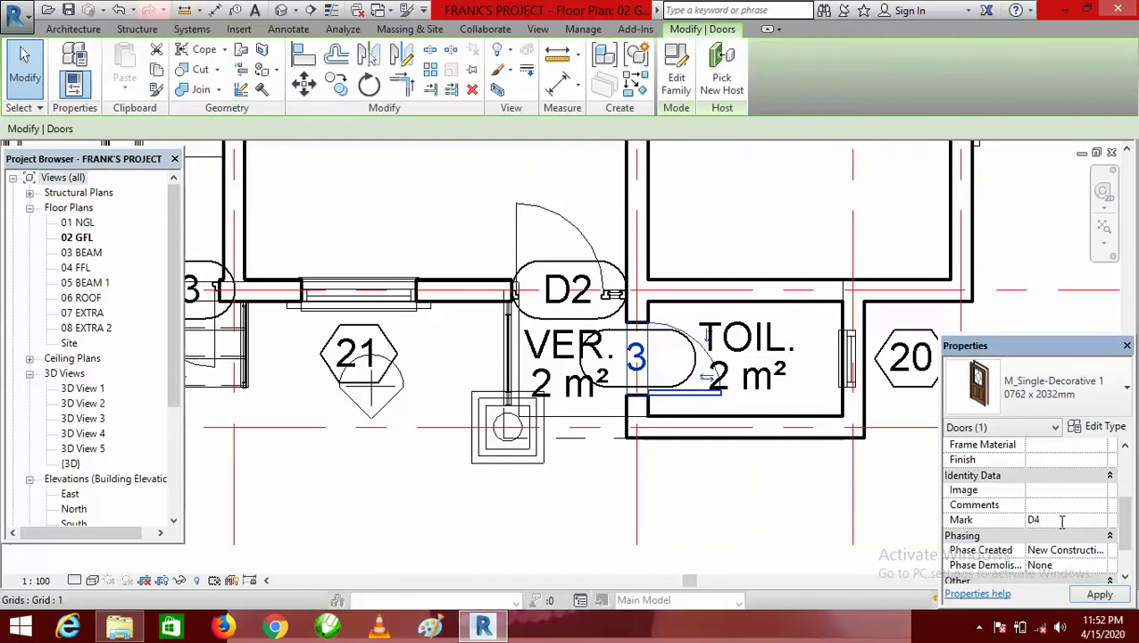
click(811, 521)
Set the Mark of the 1200x1200mm sash window in the 13 m² shop's outer wall to W1 and clear the selection
scroll(625, 290, down, 3)
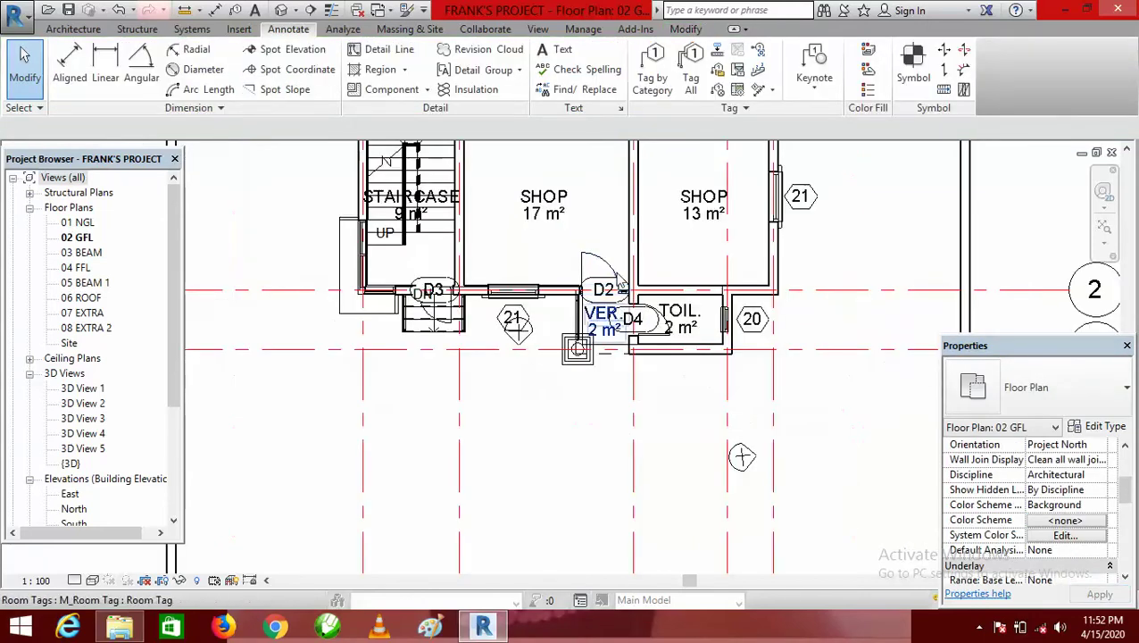
scroll(727, 397, down, 2)
scroll(718, 401, up, 2)
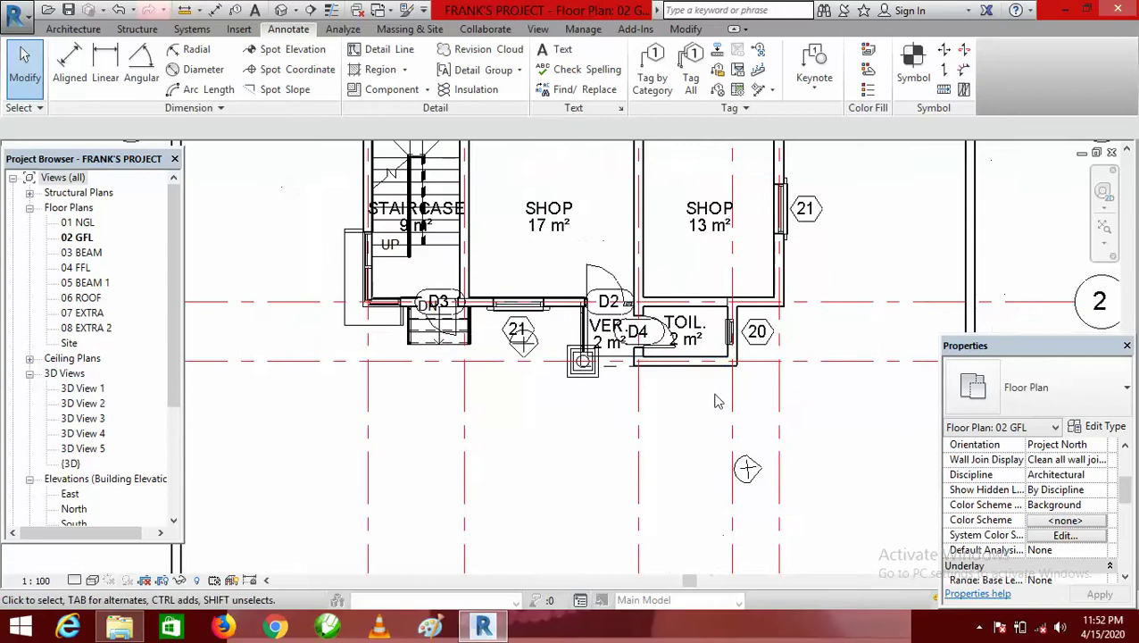
scroll(714, 401, down, 2)
scroll(782, 267, up, 3)
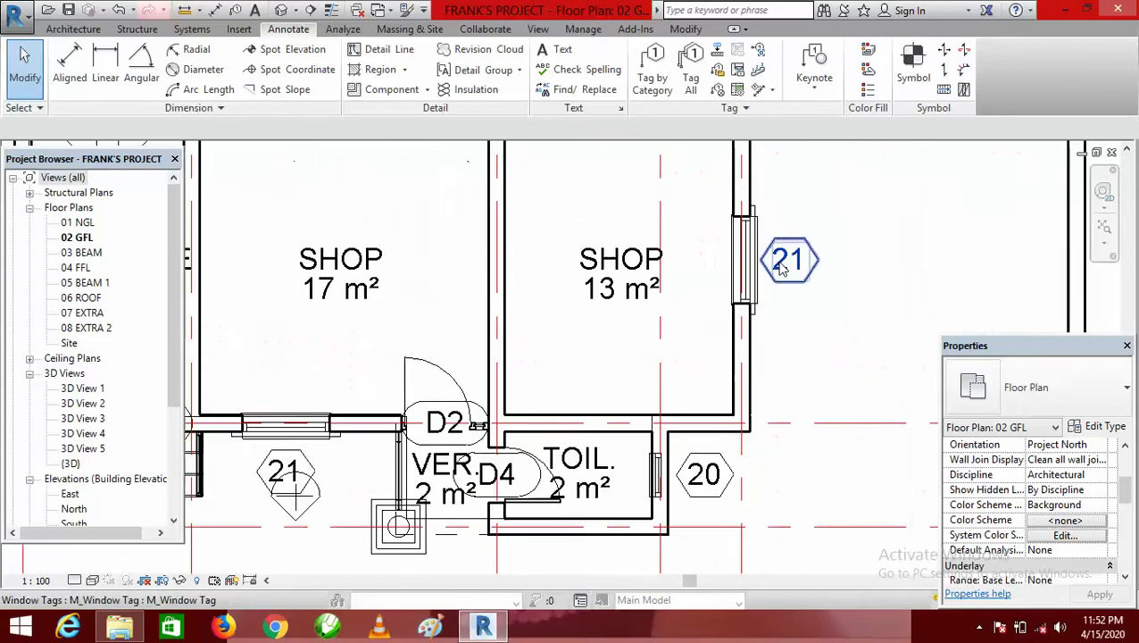
scroll(789, 268, up, 3)
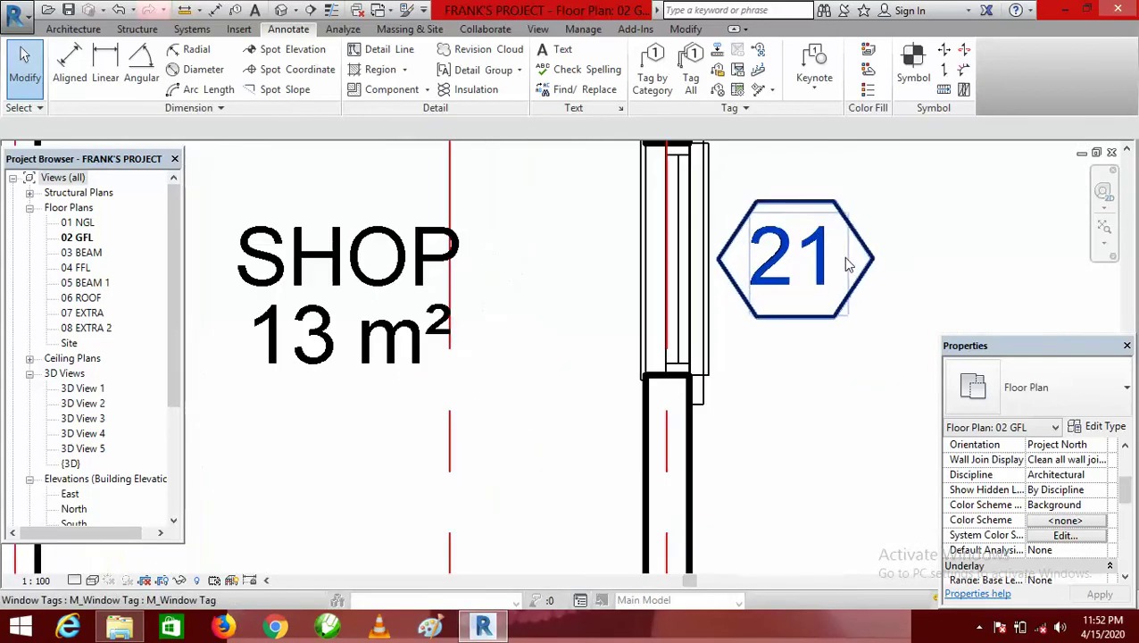
scroll(795, 264, down, 1)
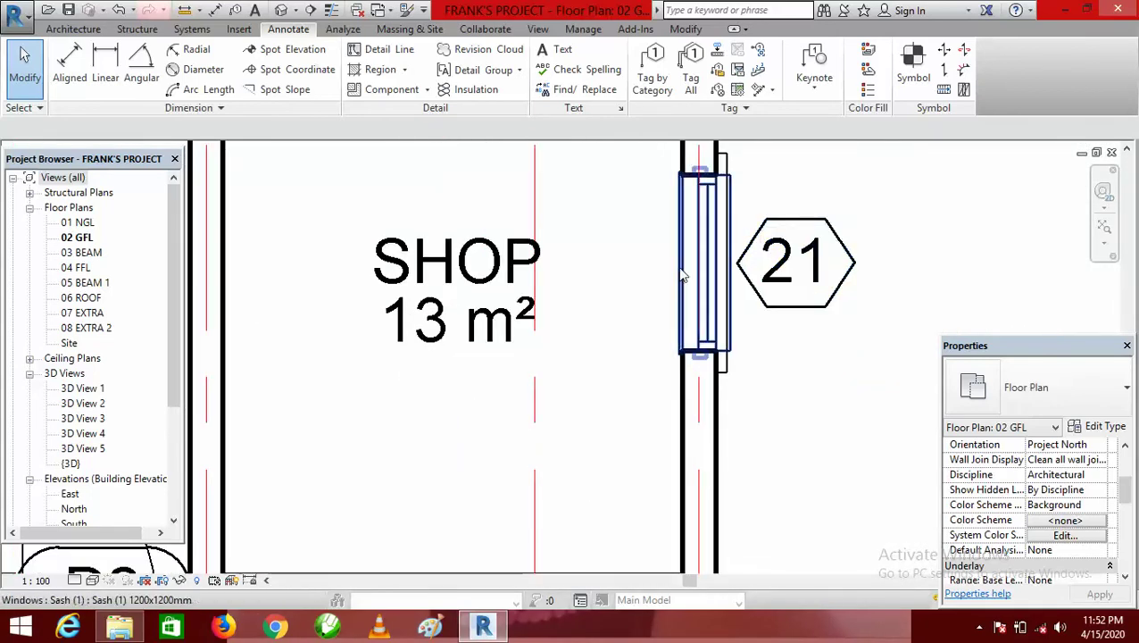
click(685, 283)
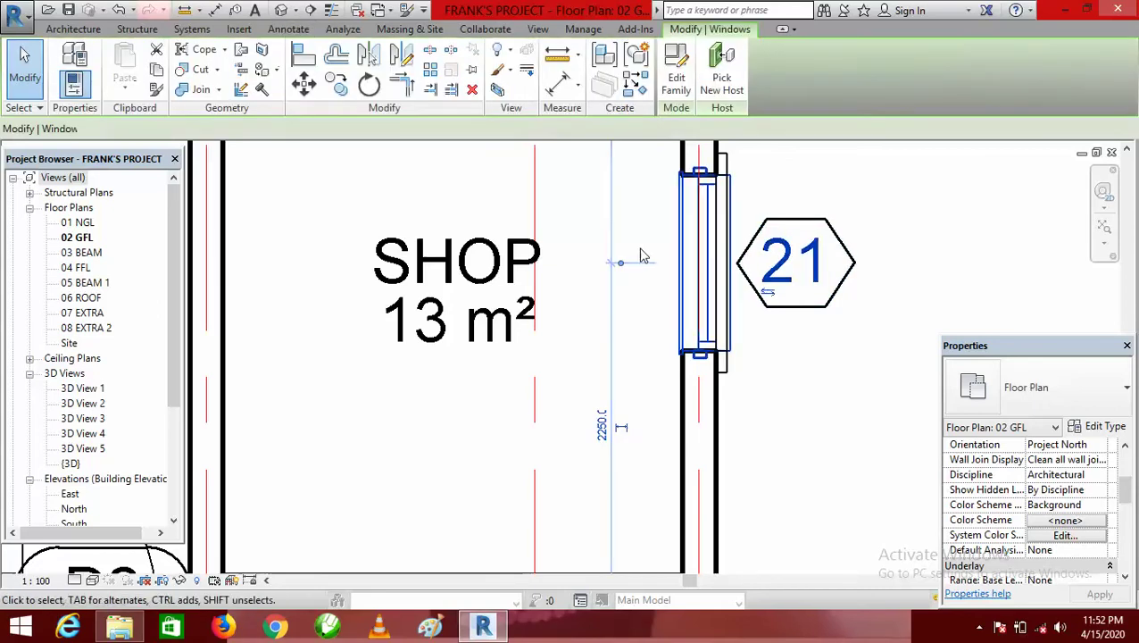
scroll(643, 255, down, 1)
click(1075, 474)
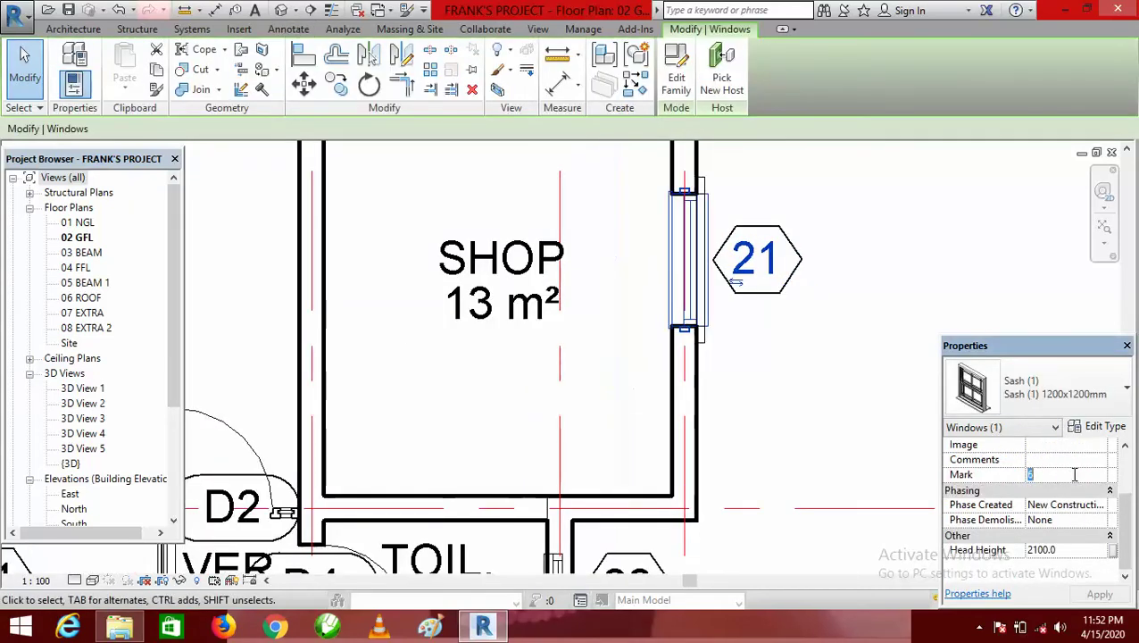
text(W1)
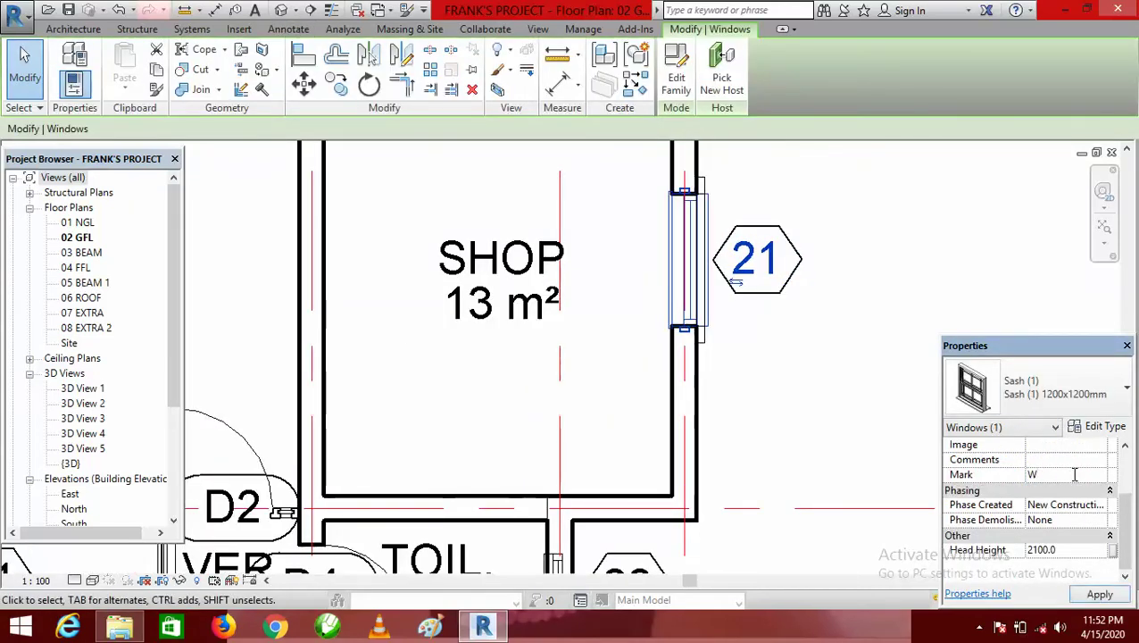
click(928, 241)
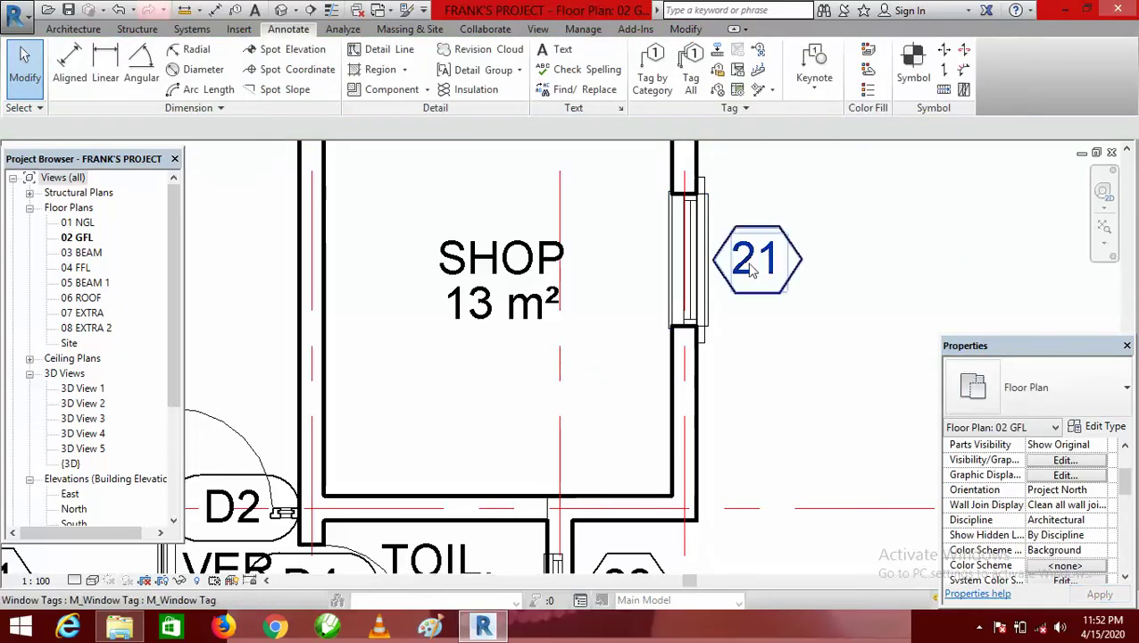
Set the Type Mark of the 13 m² shop window's type, Sash (1) 1200x1200mm, to W1 and clear the selection
scroll(823, 355, down, 2)
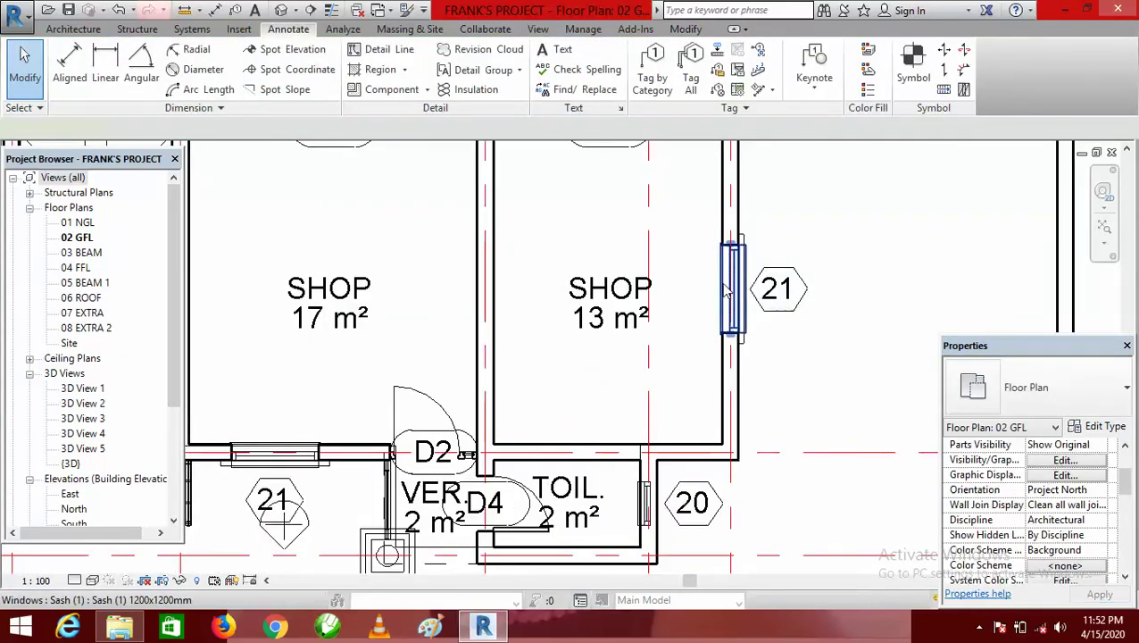
click(727, 290)
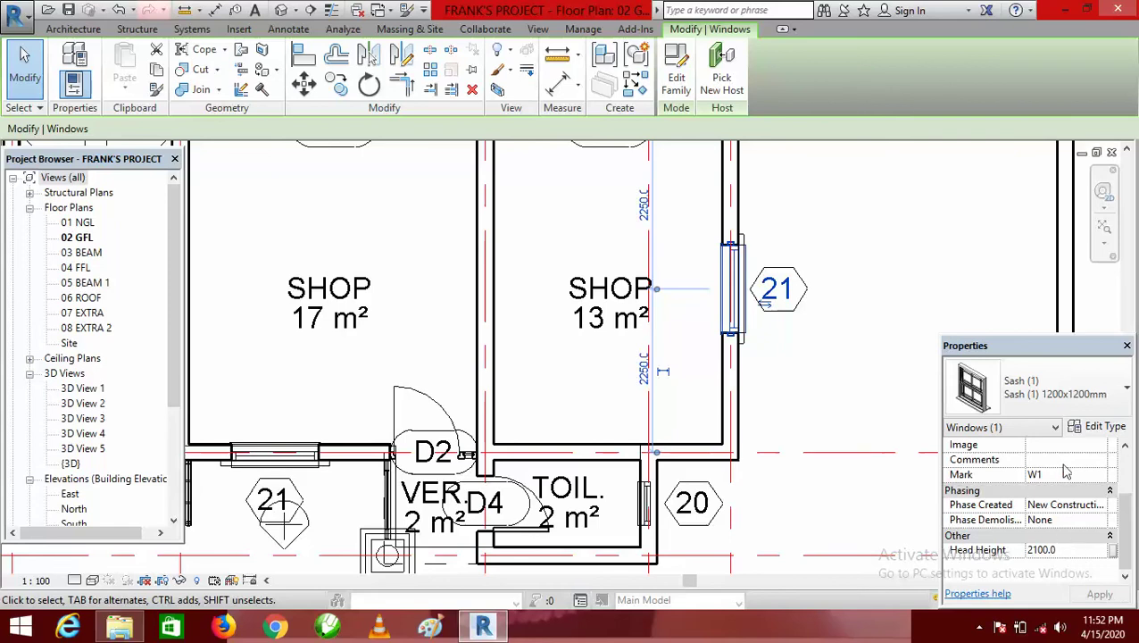
click(1103, 432)
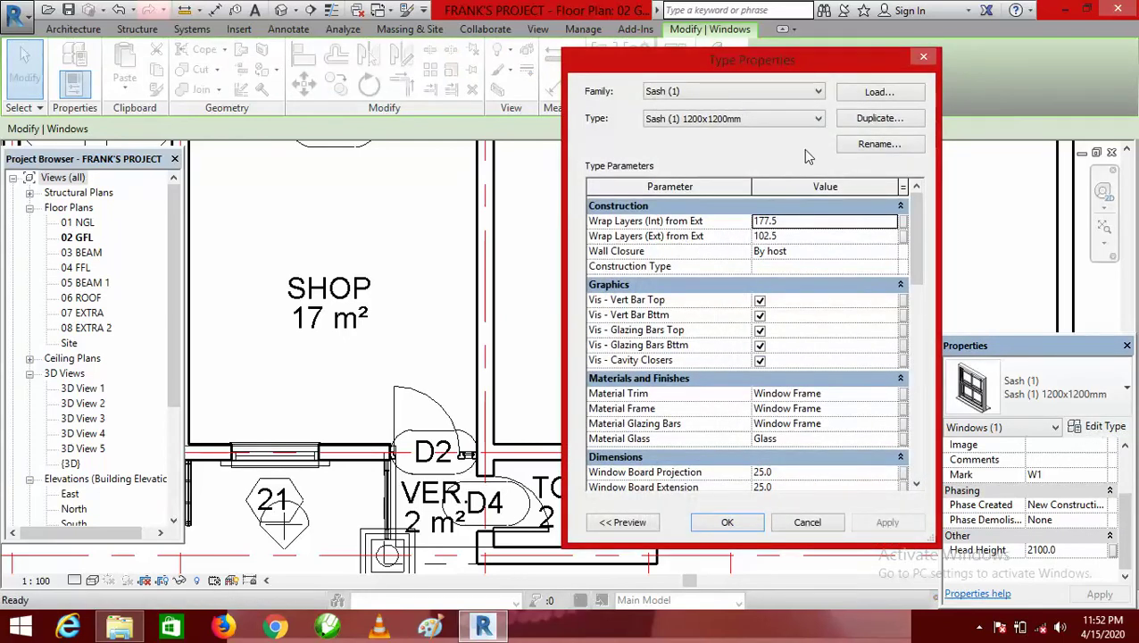
drag(914, 278, 937, 429)
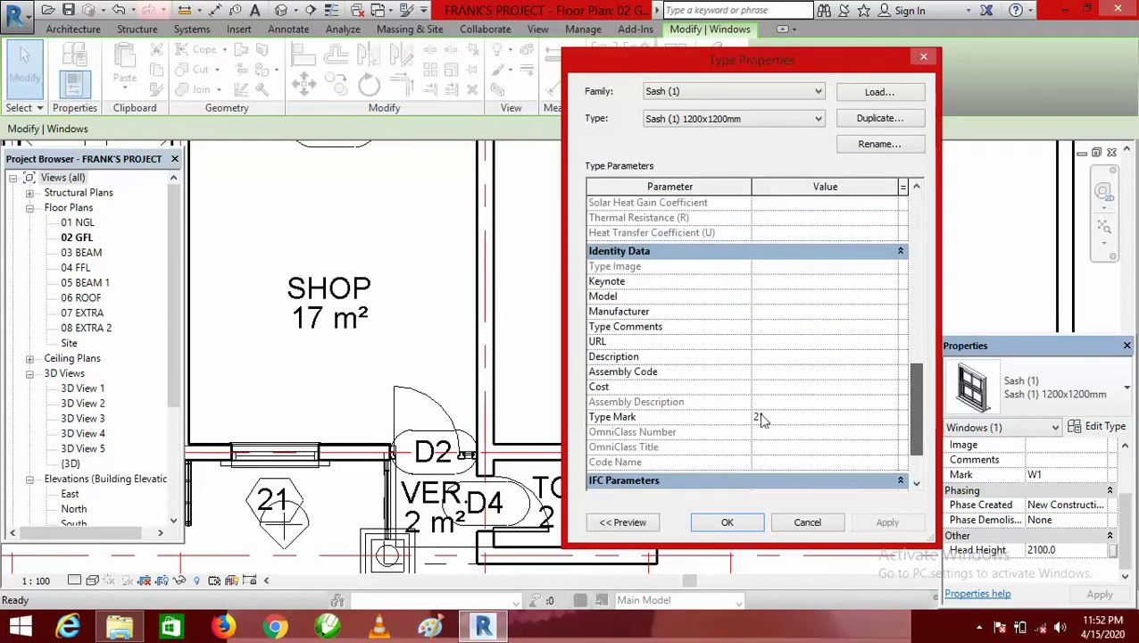
mouse_move(647, 427)
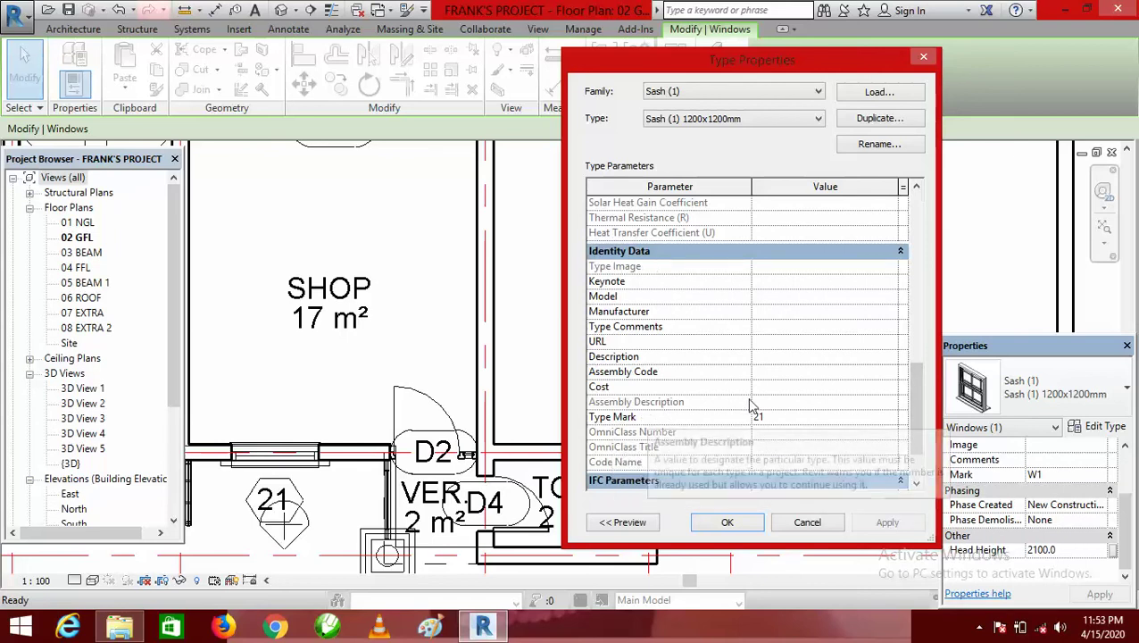
click(782, 415)
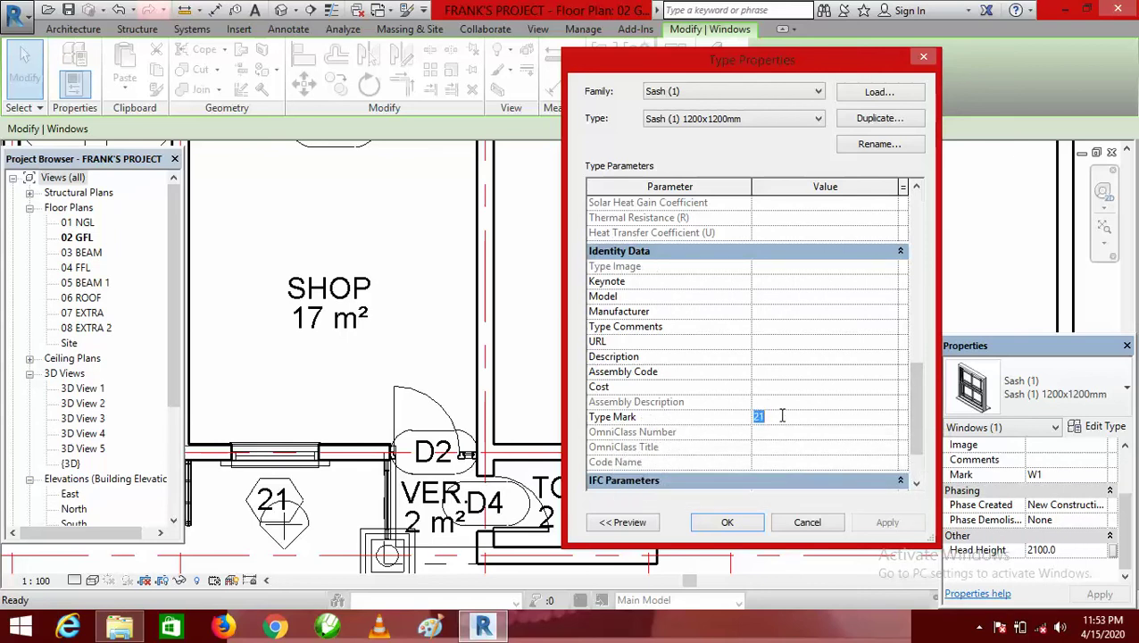
text(W1)
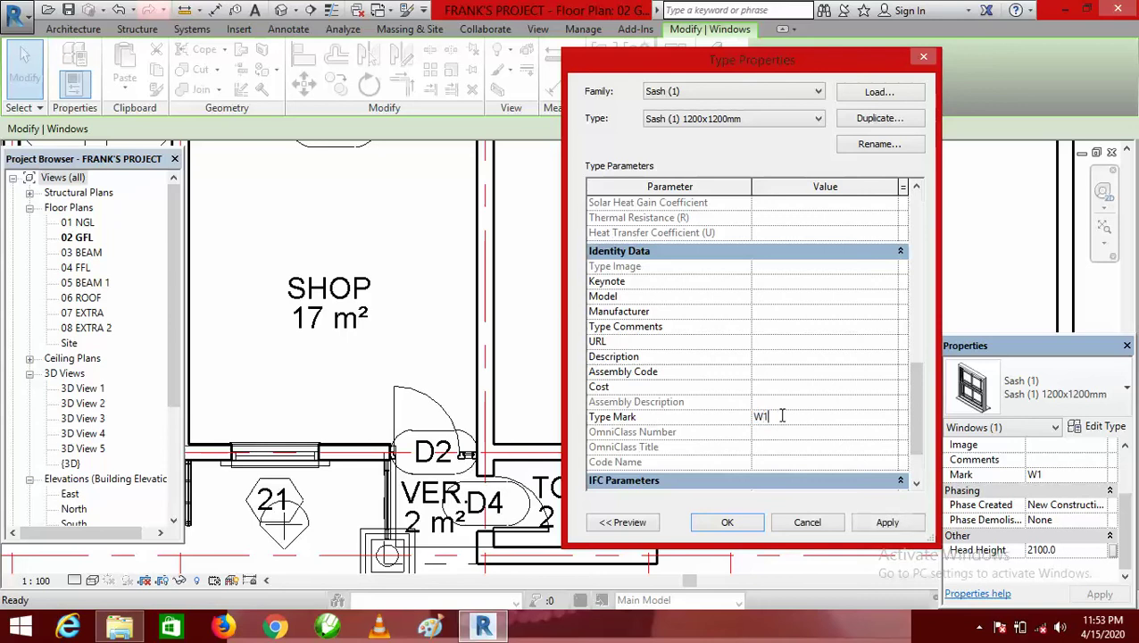
click(728, 524)
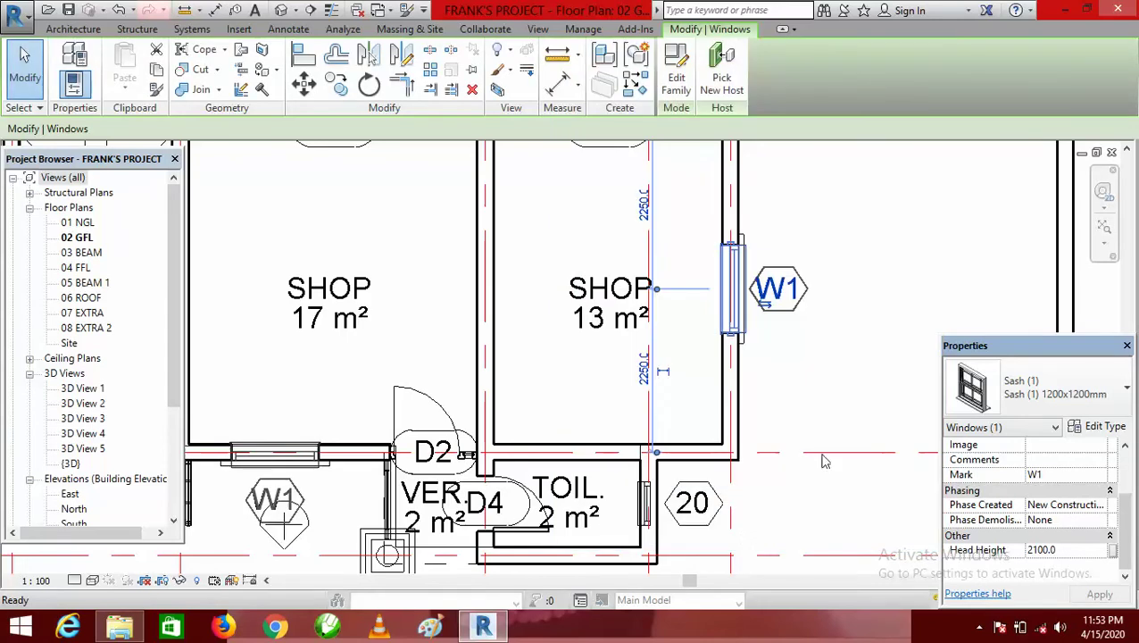
click(829, 306)
Check the window tags around the staircase and both shops on the floor plan
scroll(839, 295, down, 3)
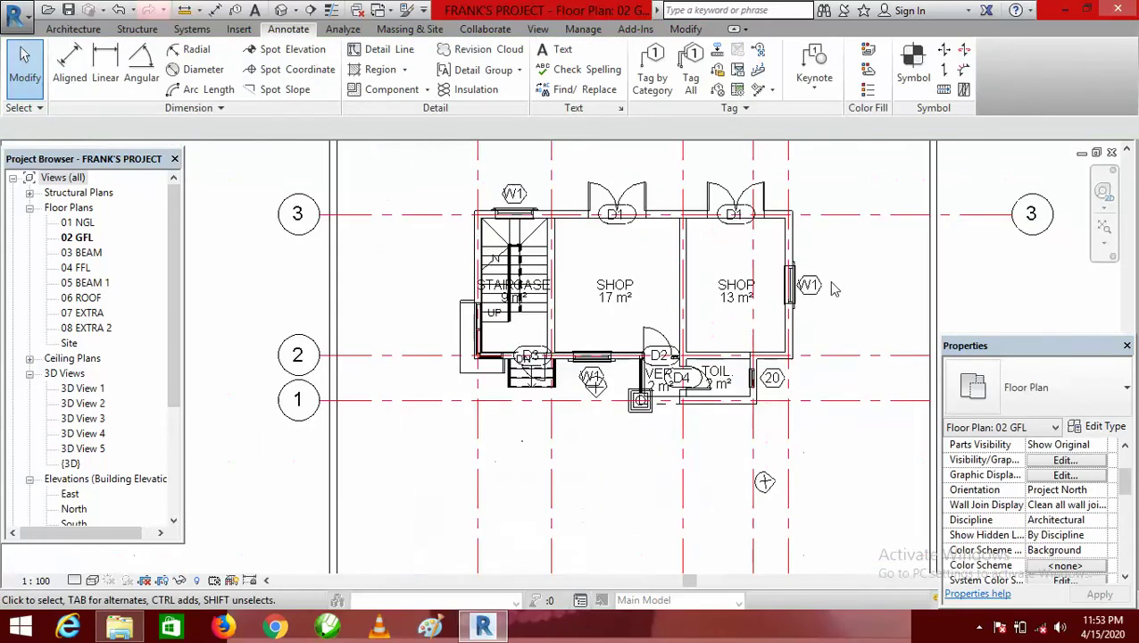
scroll(790, 299, up, 2)
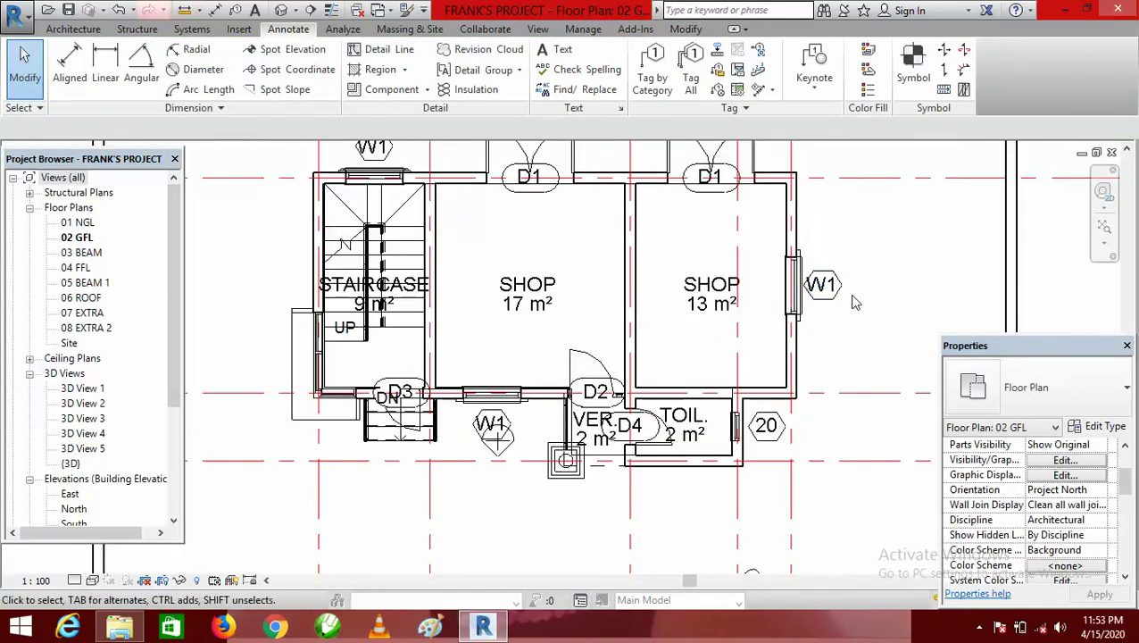
scroll(852, 303, down, 2)
scroll(493, 185, up, 2)
scroll(493, 187, down, 3)
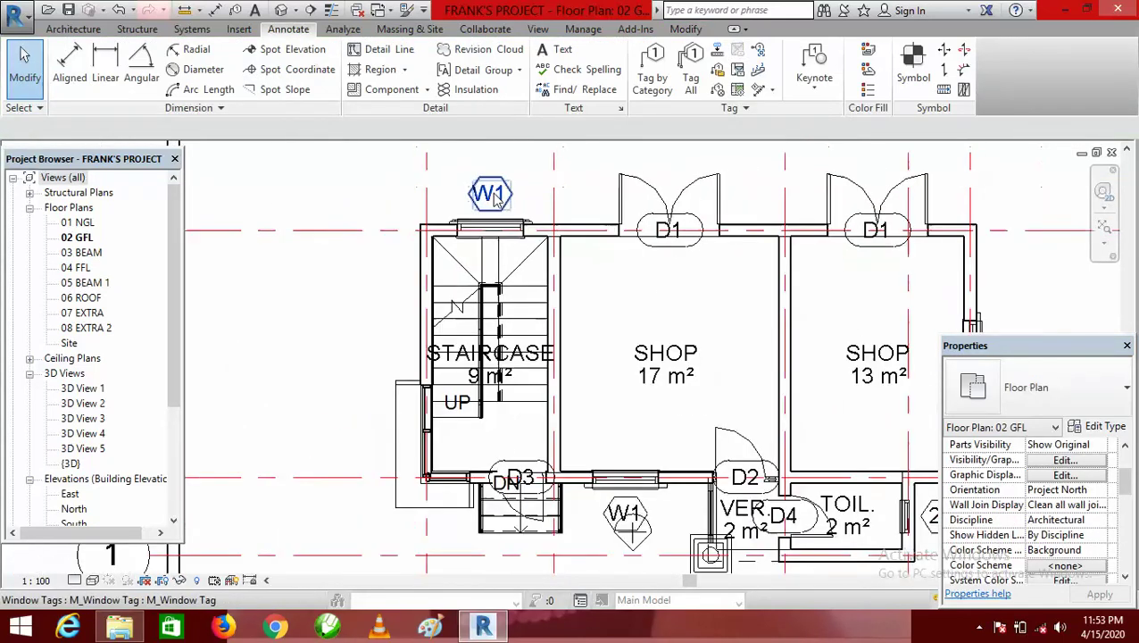
scroll(596, 450, up, 3)
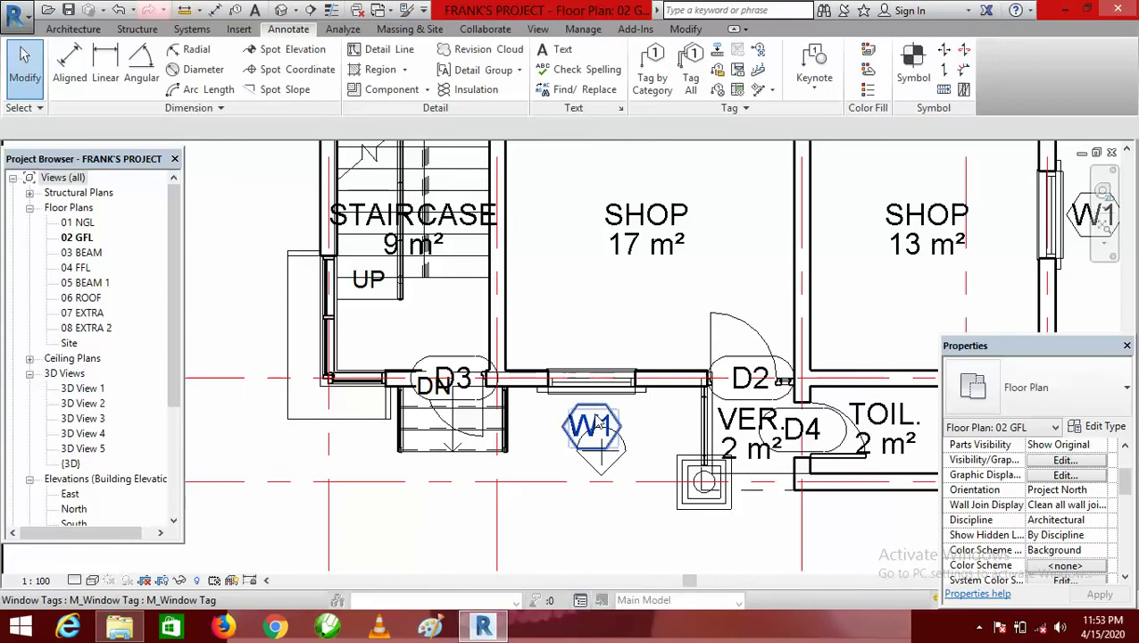
scroll(589, 428, down, 5)
Set the Mark of the toilet's Sgl Plain 600x600mm window to W2 and apply it
scroll(647, 413, up, 6)
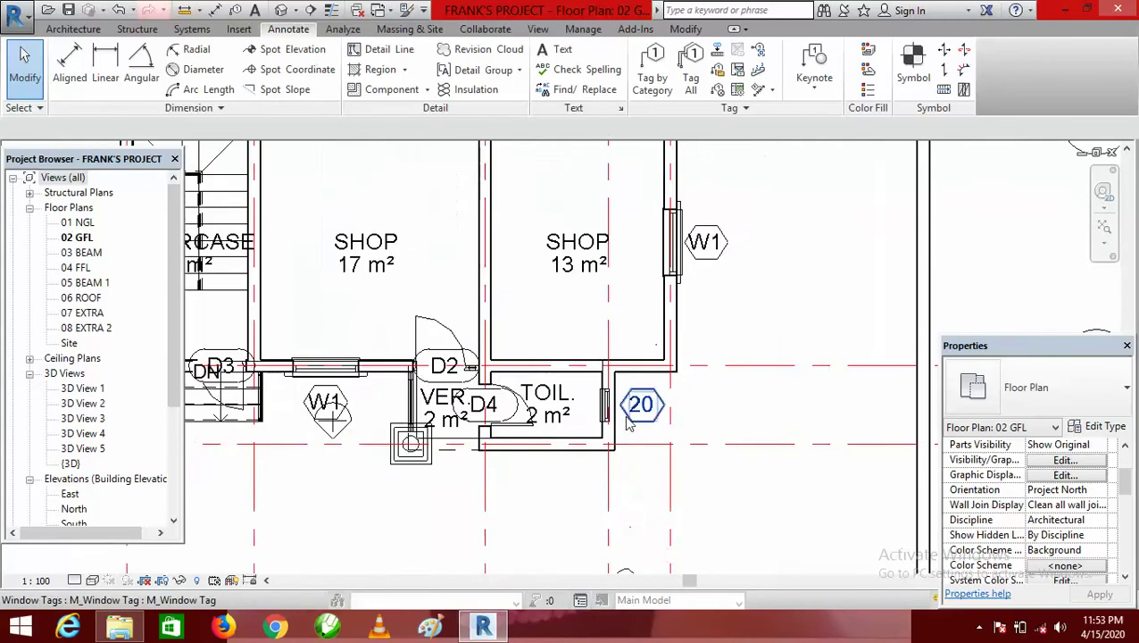
click(581, 397)
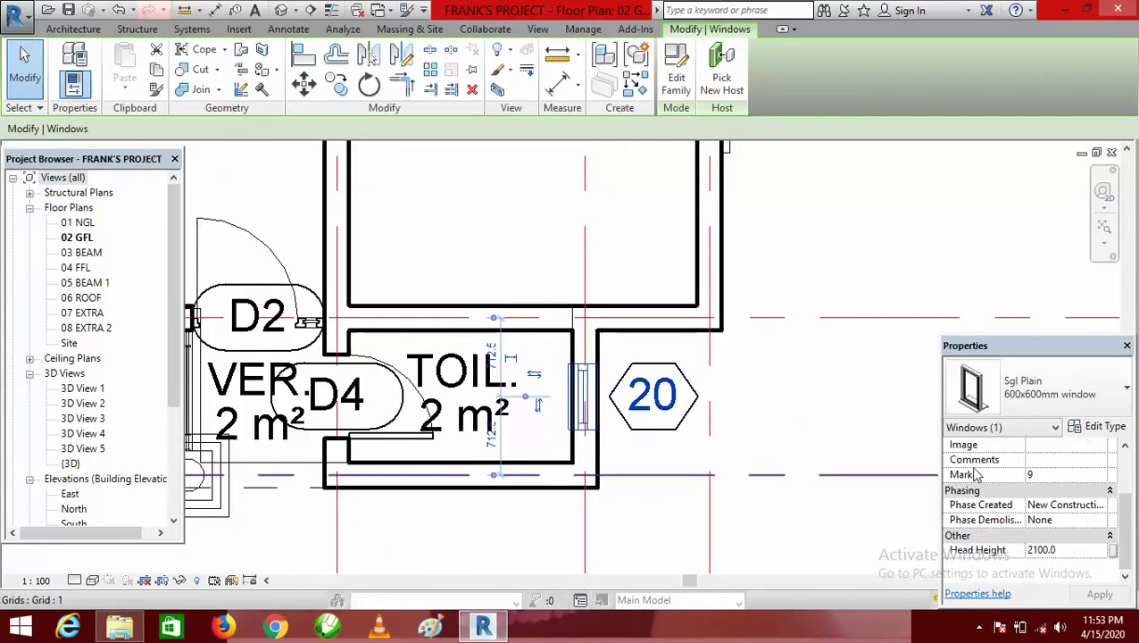
click(1062, 477)
text(W2)
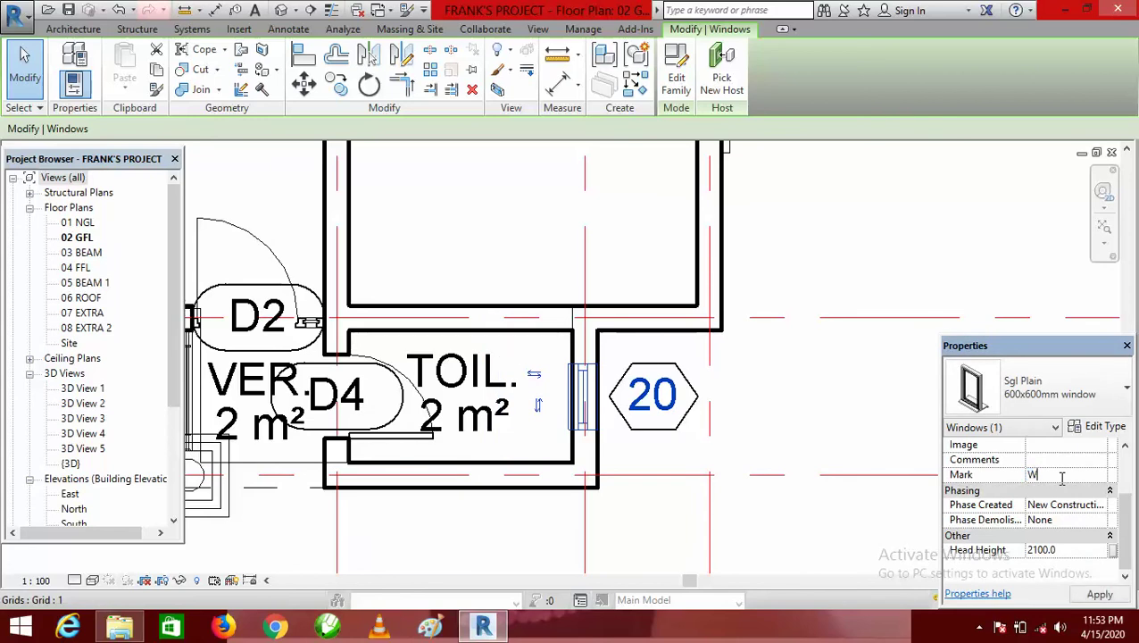
click(1110, 600)
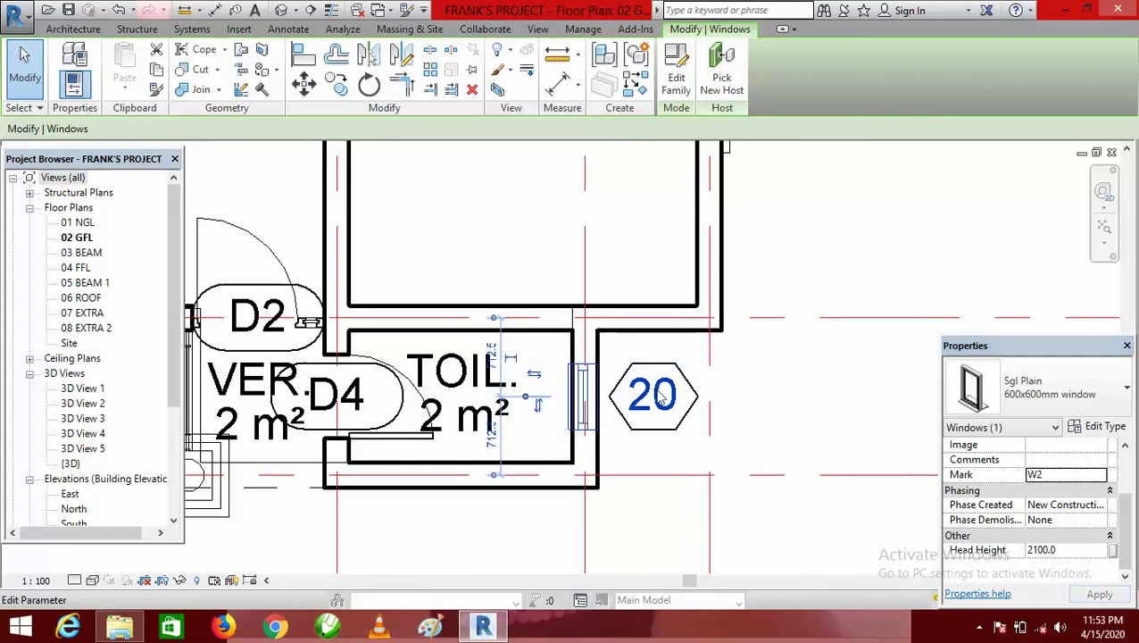
Set the Type Mark of the toilet window's type, Sgl Plain 600x600mm window, to W2
click(1098, 427)
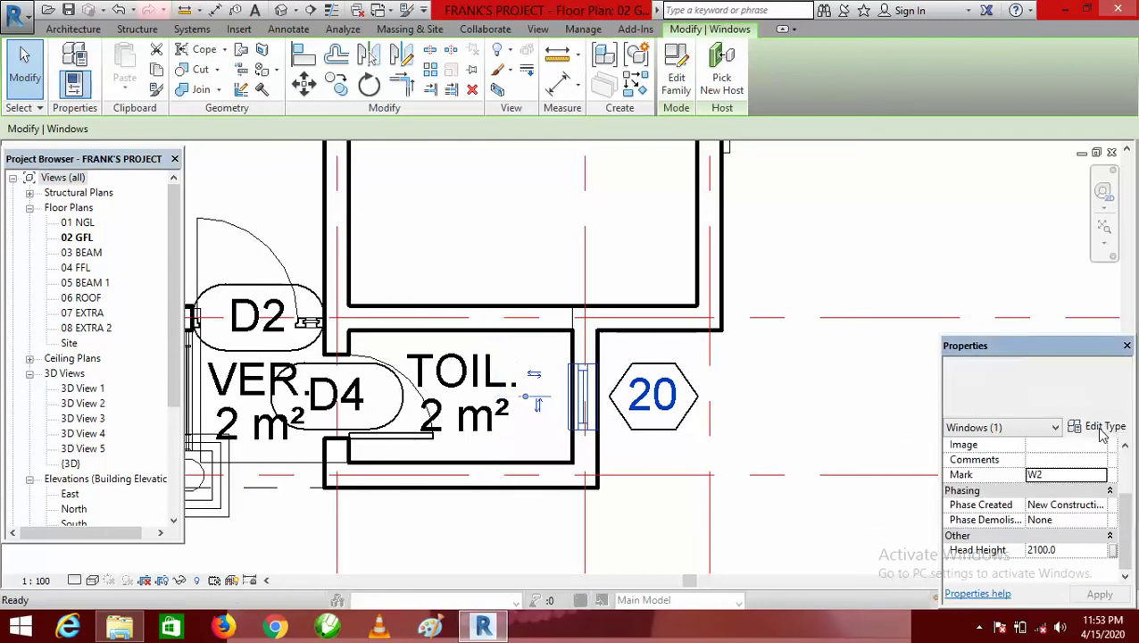
drag(917, 245, 919, 407)
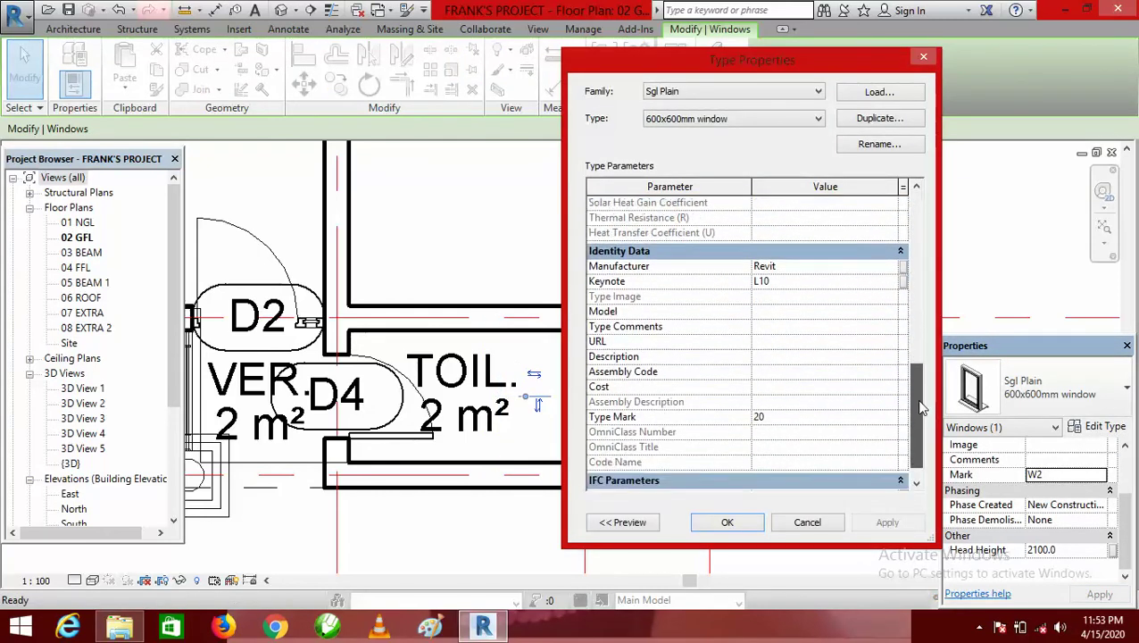
mouse_move(665, 425)
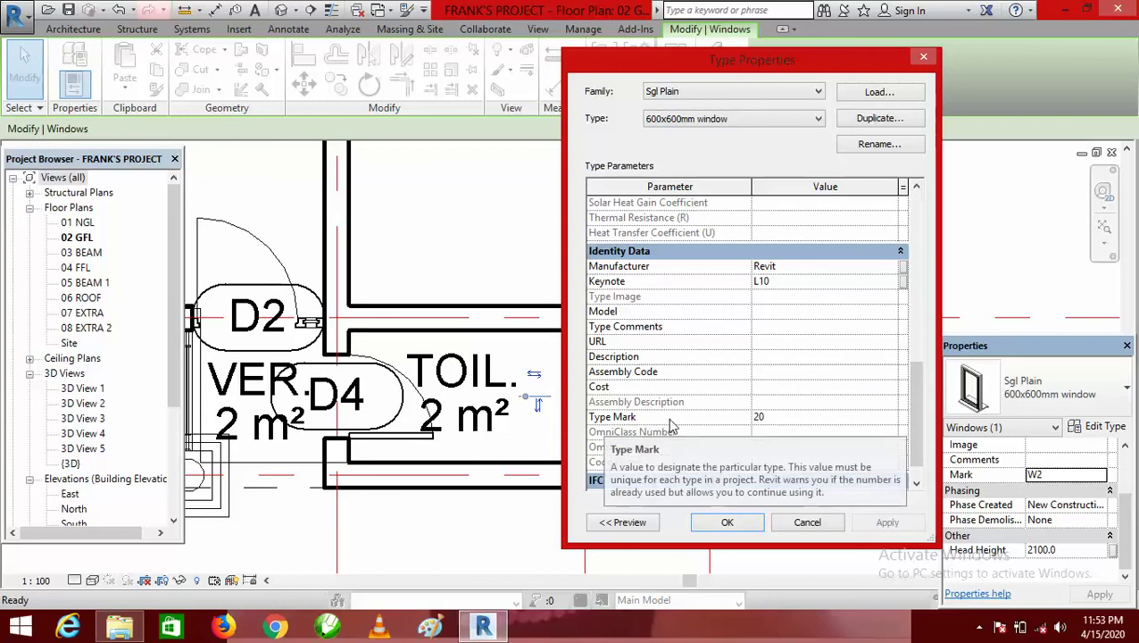
click(802, 415)
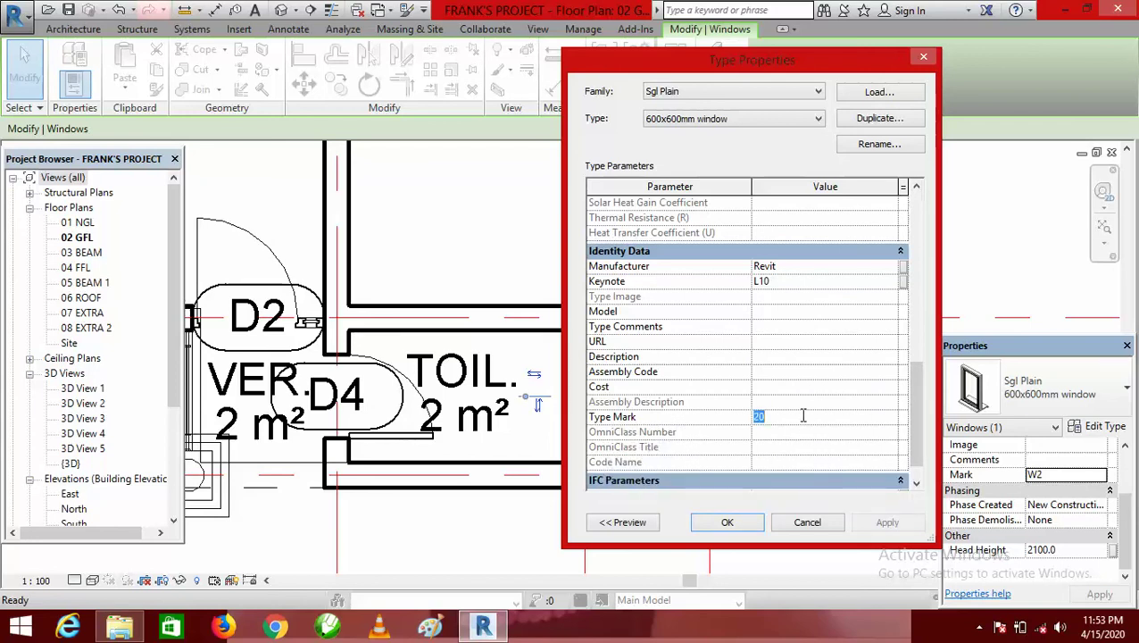
text(W2)
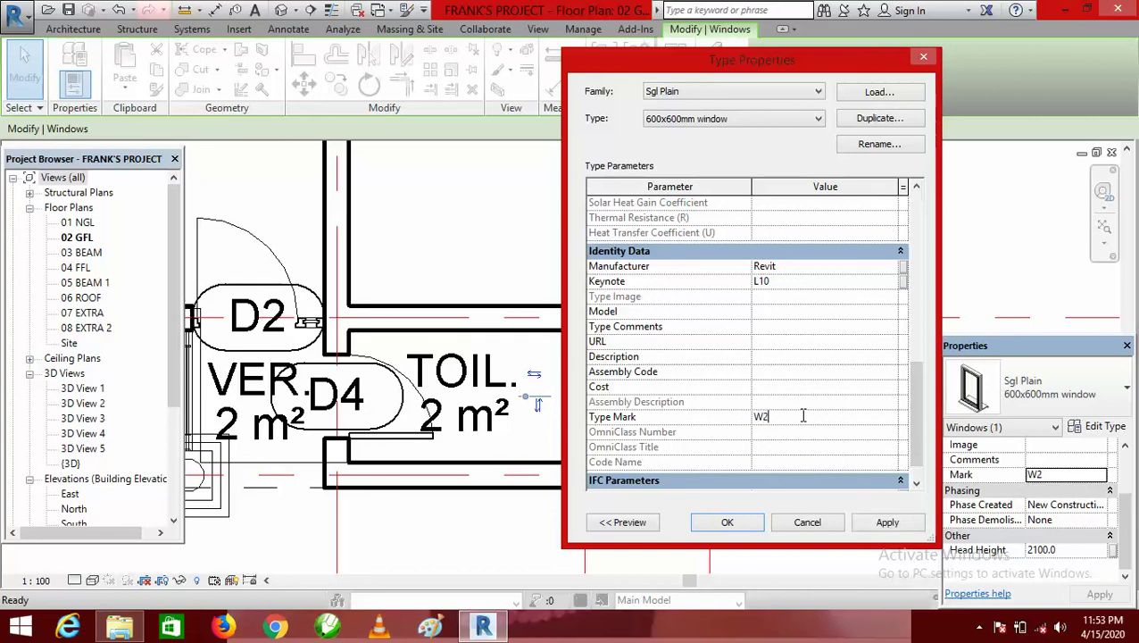
click(734, 521)
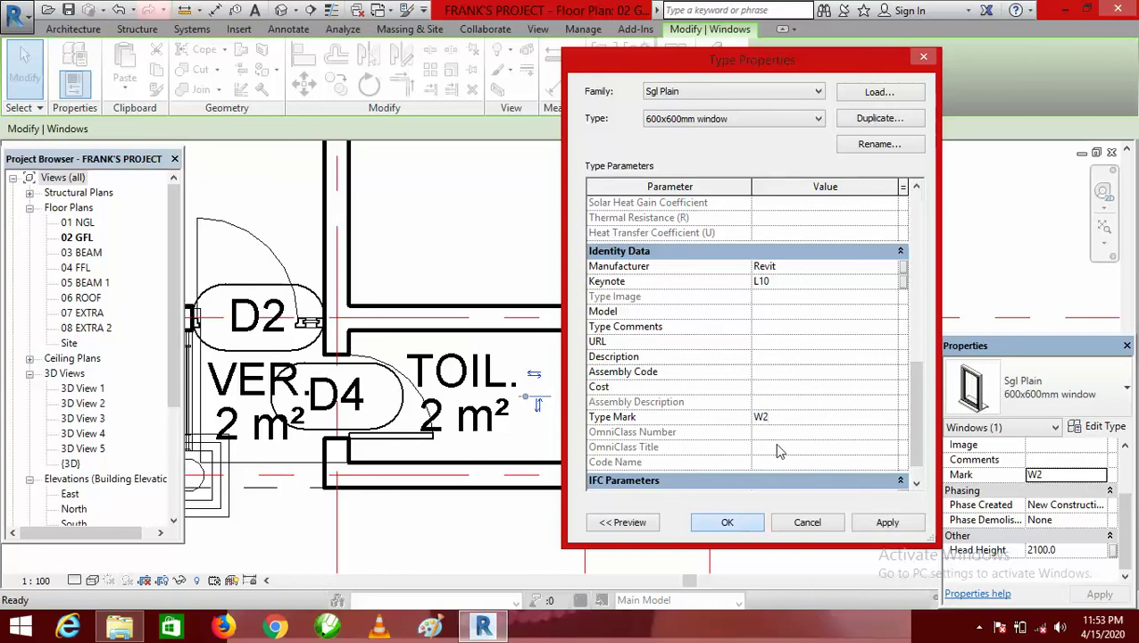
Open the window tag family of the W1 tag beside the 13 m² shop for editing
click(805, 414)
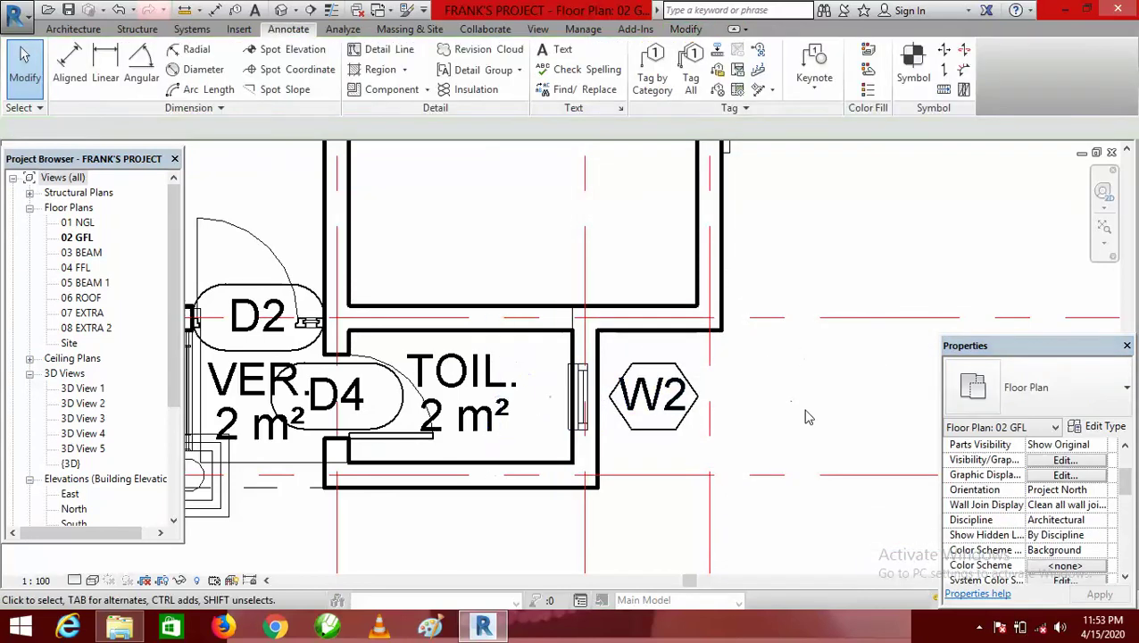
scroll(790, 455, down, 3)
scroll(790, 455, down, 2)
scroll(795, 446, up, 3)
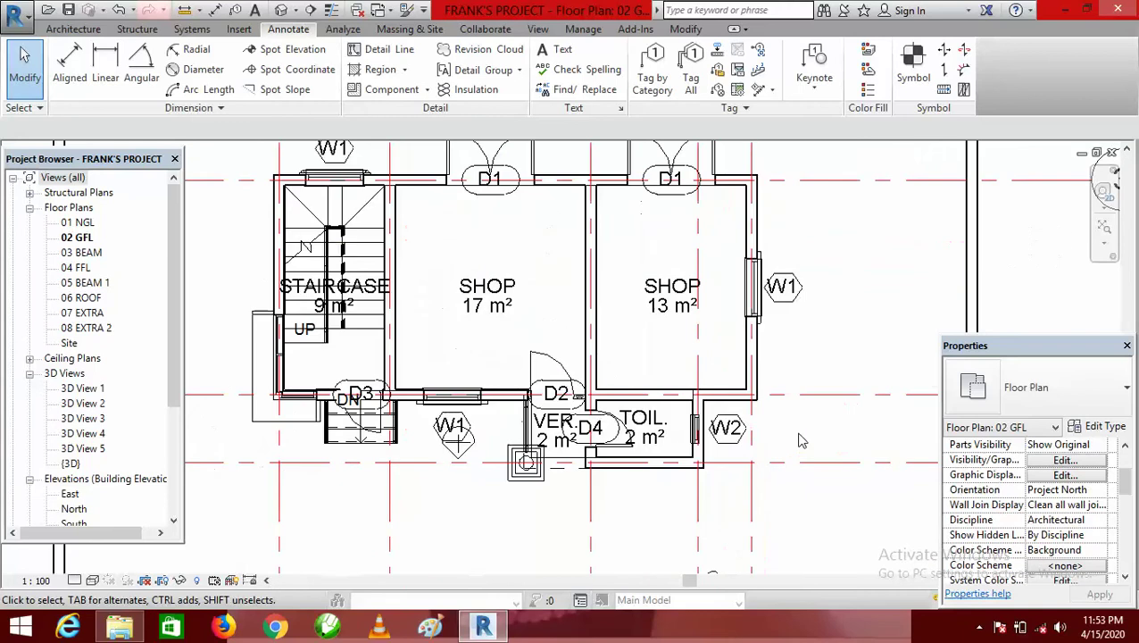
scroll(785, 451, down, 1)
scroll(785, 325, up, 3)
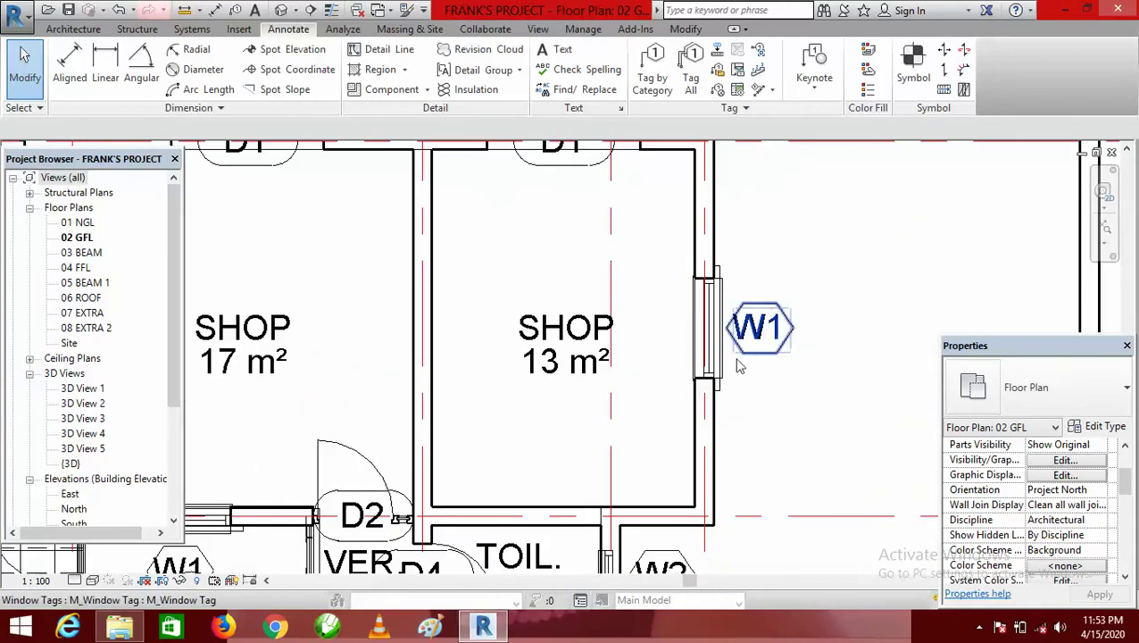
scroll(766, 322, up, 1)
scroll(766, 319, up, 2)
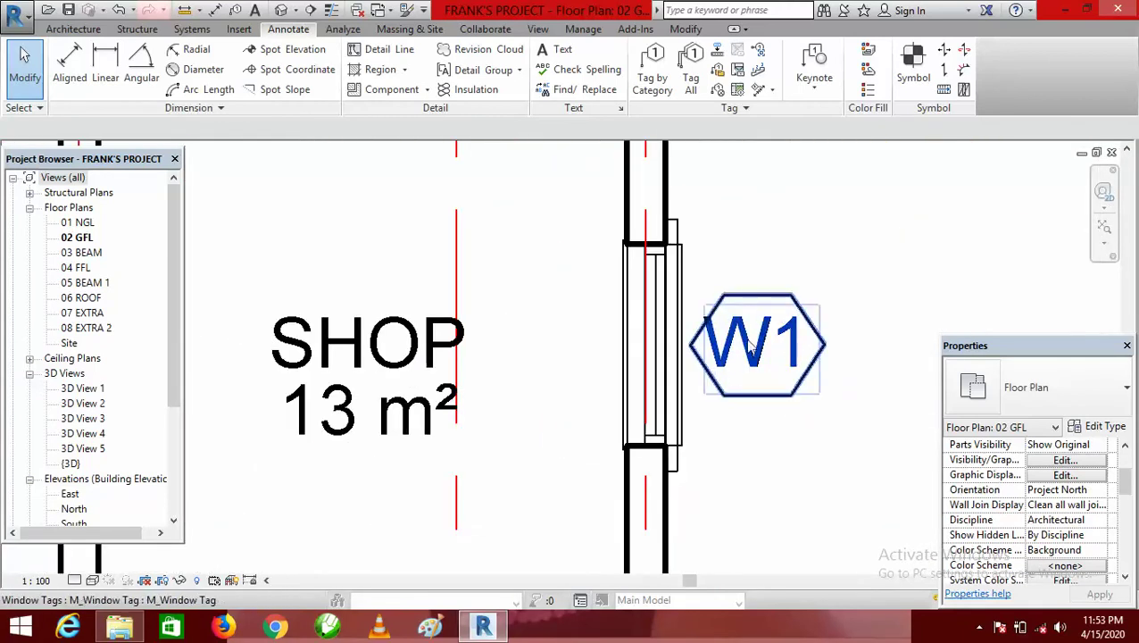
scroll(758, 351, down, 2)
scroll(741, 357, up, 3)
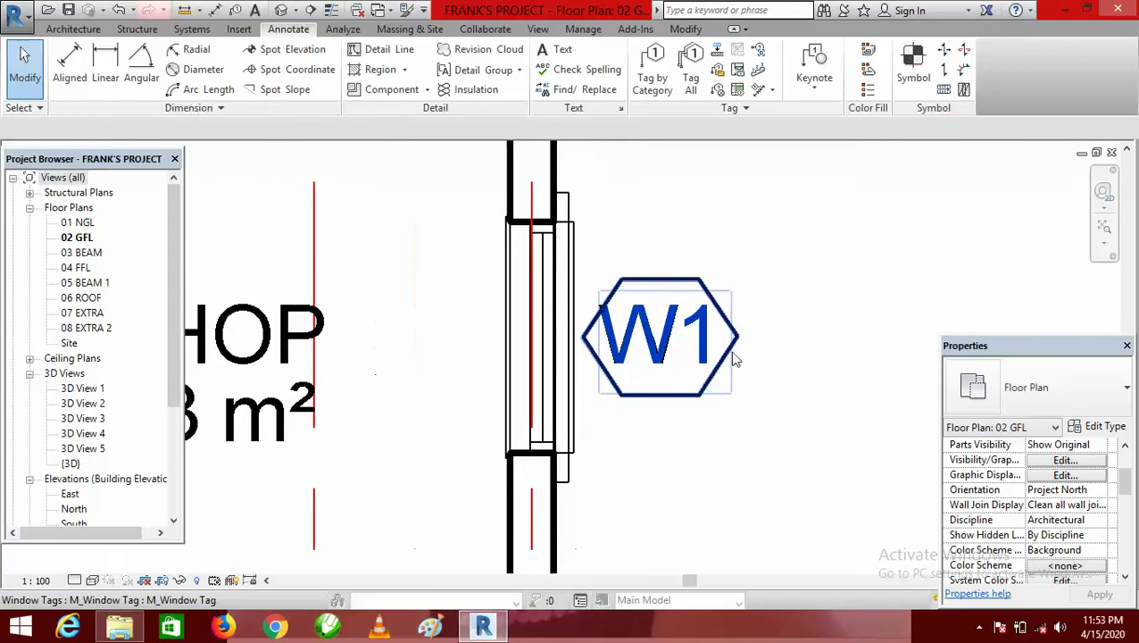
click(734, 357)
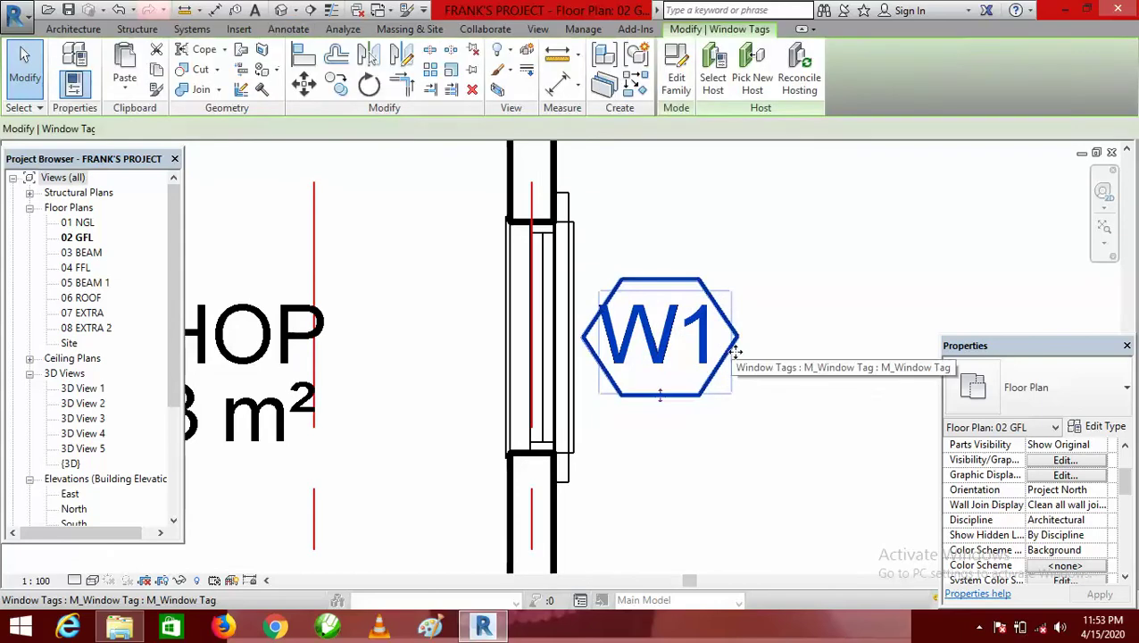
click(676, 80)
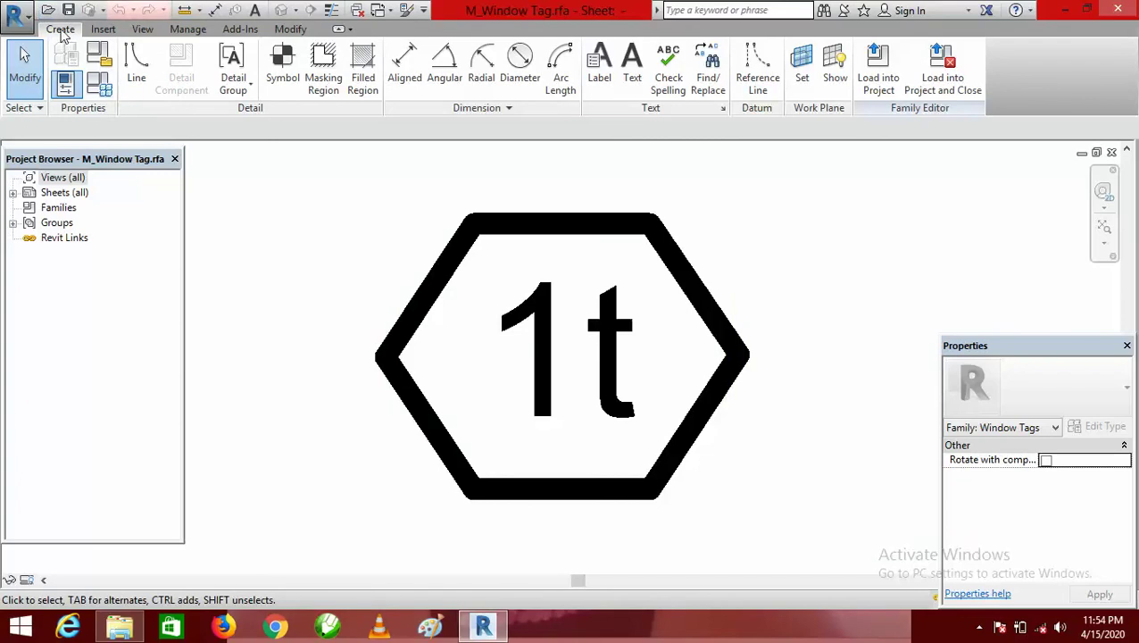
Draw a vertical guide line between the midpoints of the hexagon's top and bottom edges in the window tag family
click(138, 67)
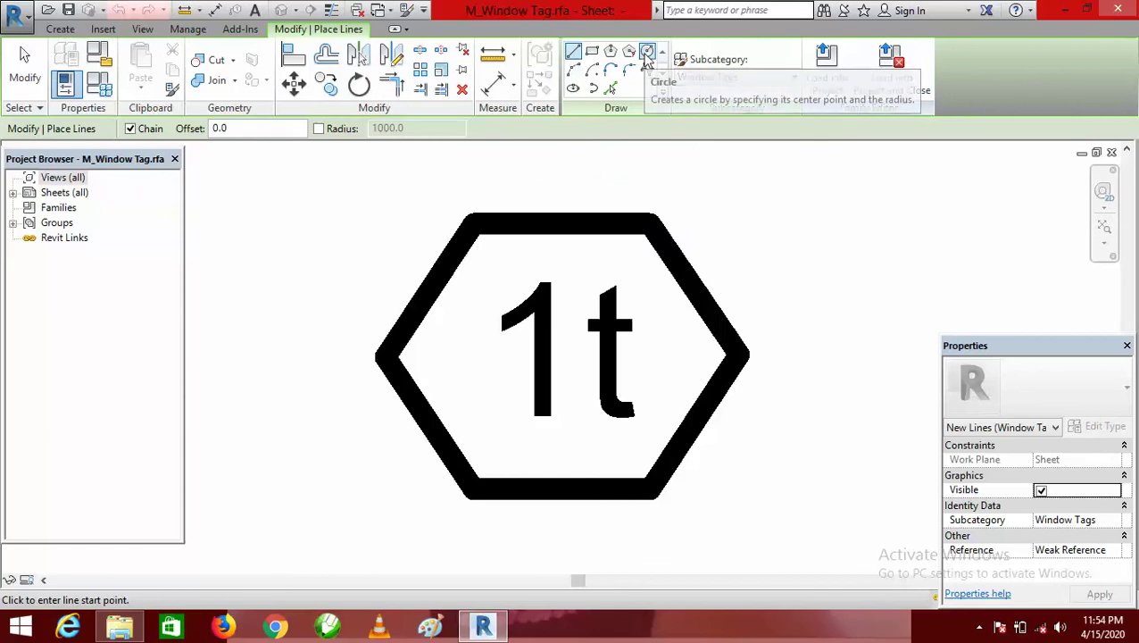
click(648, 54)
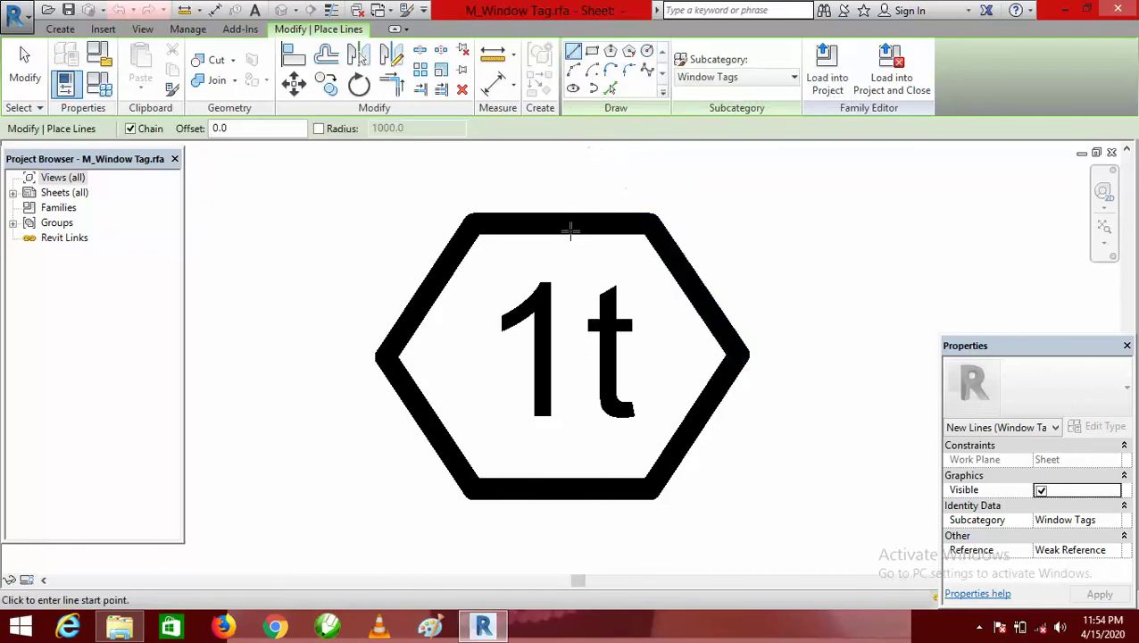
click(898, 224)
click(561, 224)
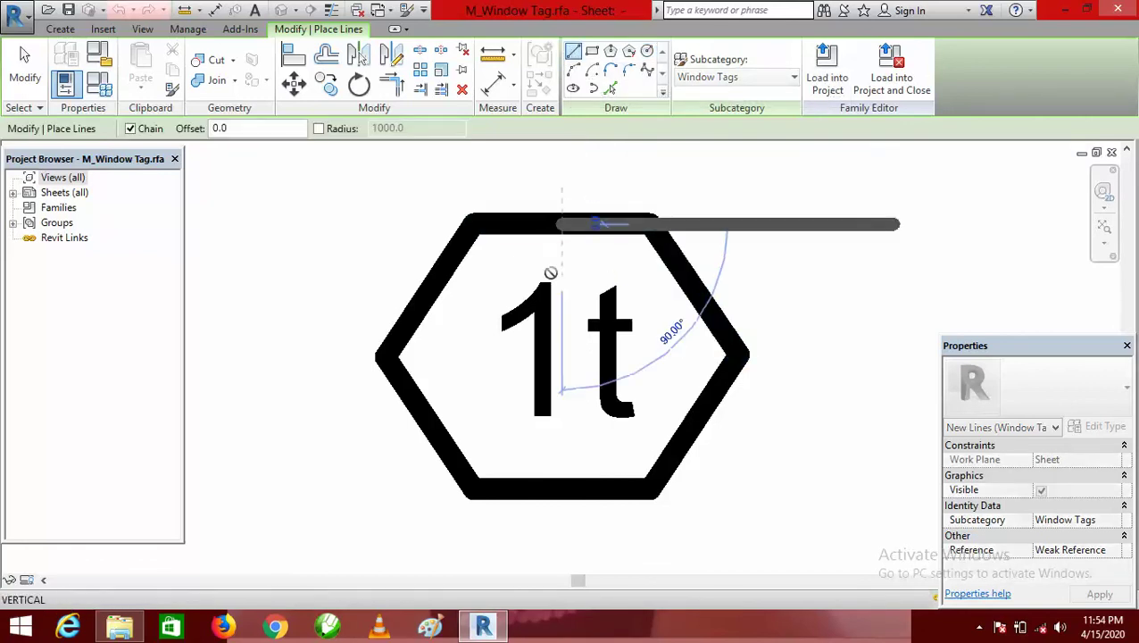
click(561, 489)
key(Escape)
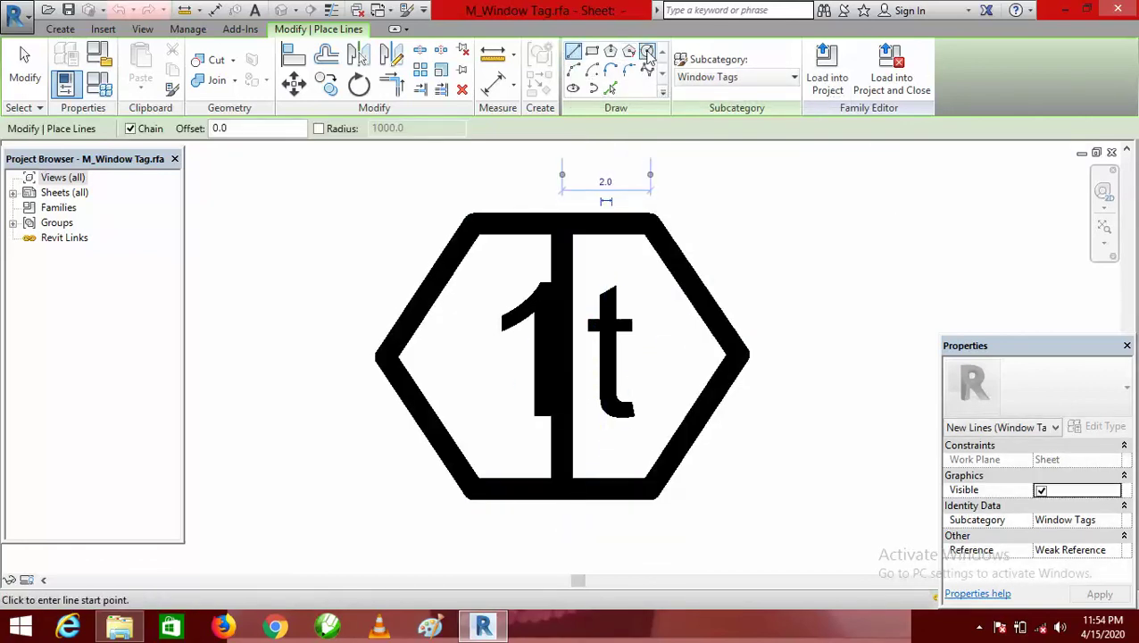
Draw a circle around the 1t label, centred on the midpoint of the vertical guide line, and end the line command
click(647, 52)
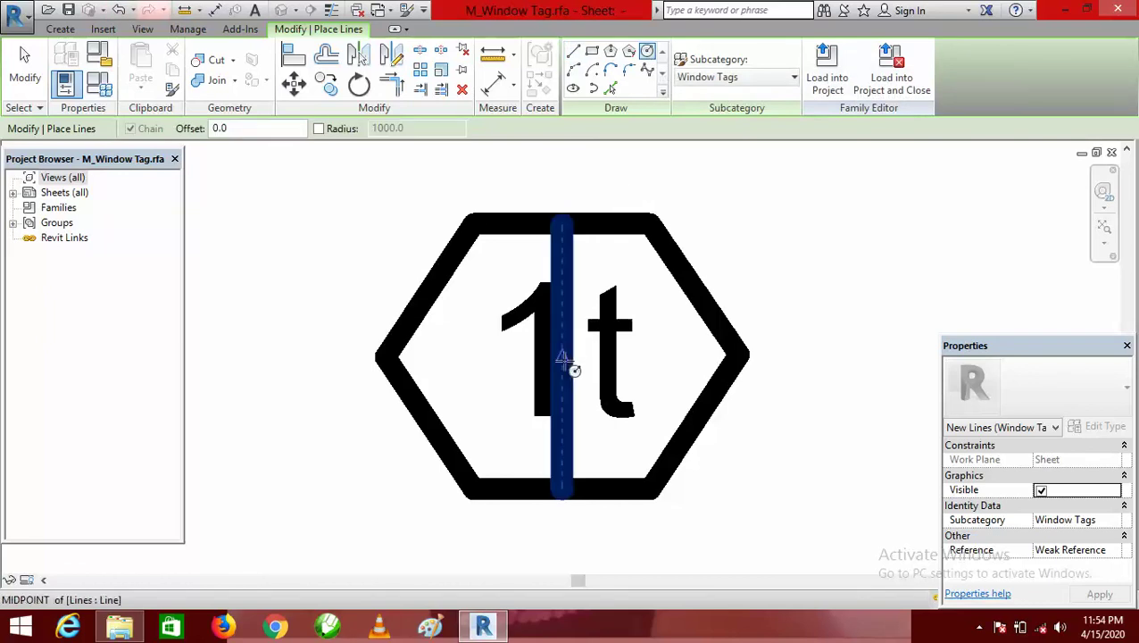
click(563, 356)
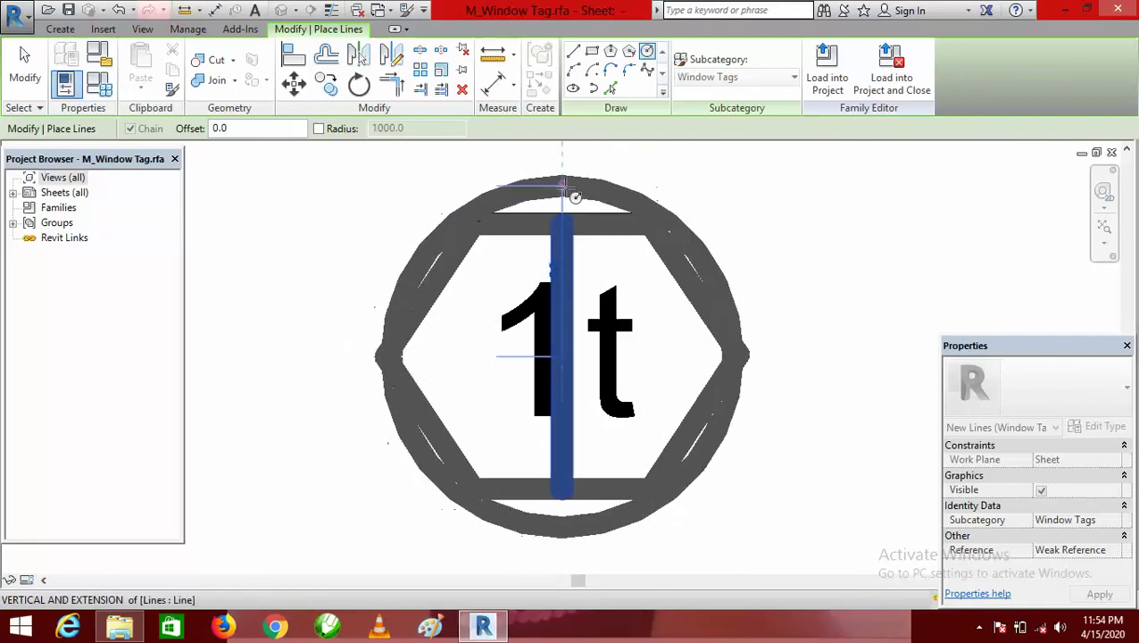
click(562, 186)
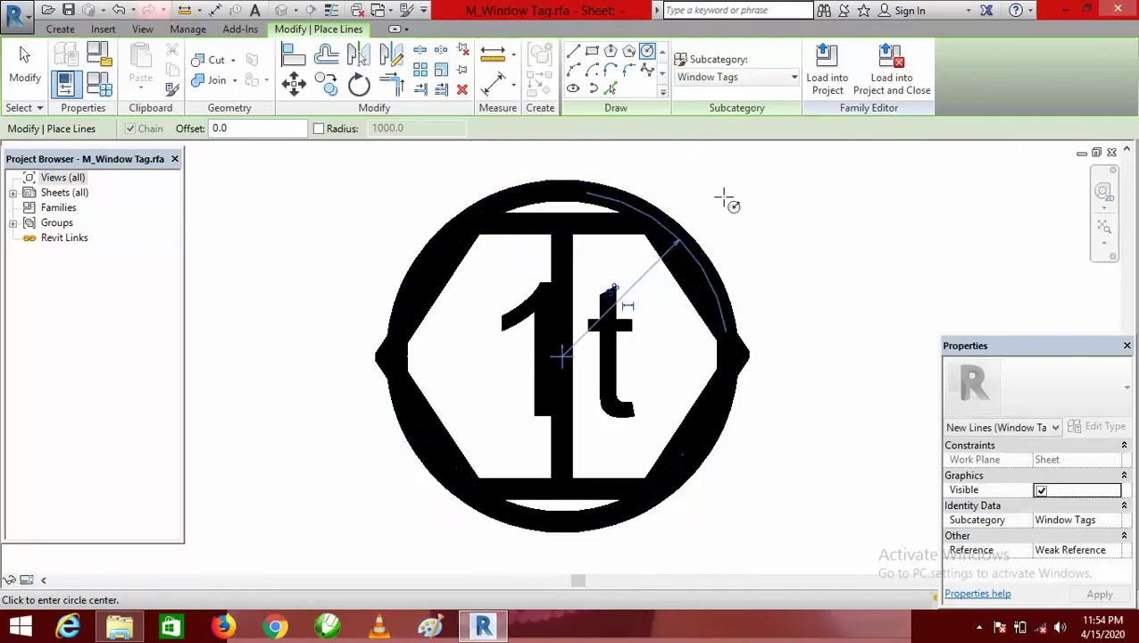
click(25, 67)
Delete the hexagon's top edge and the vertical guide line
right_click(594, 230)
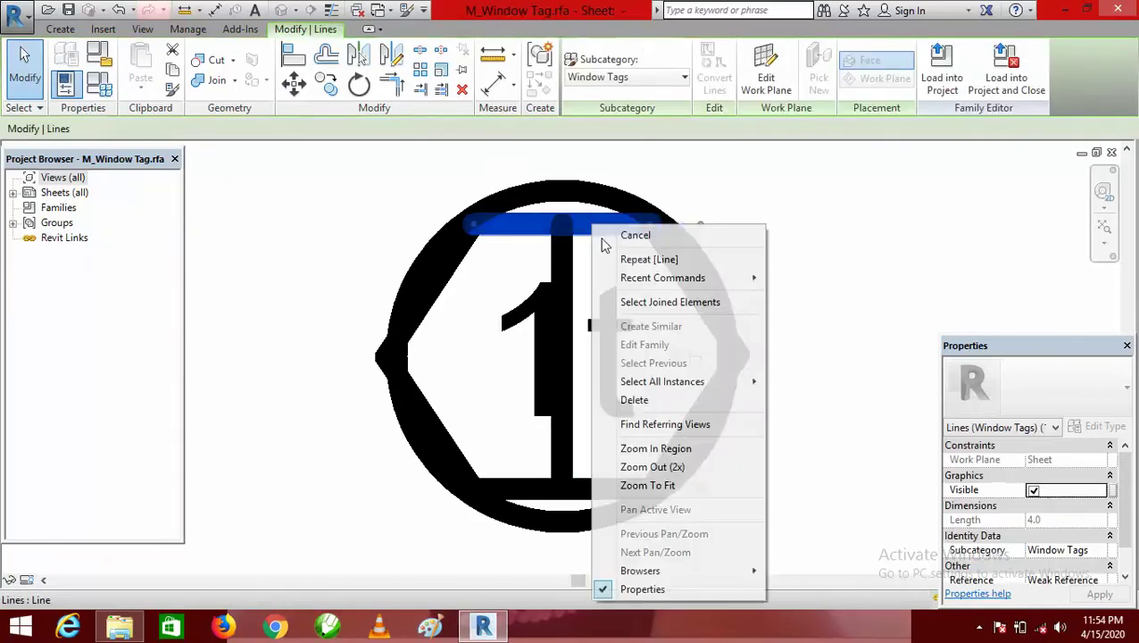
click(630, 399)
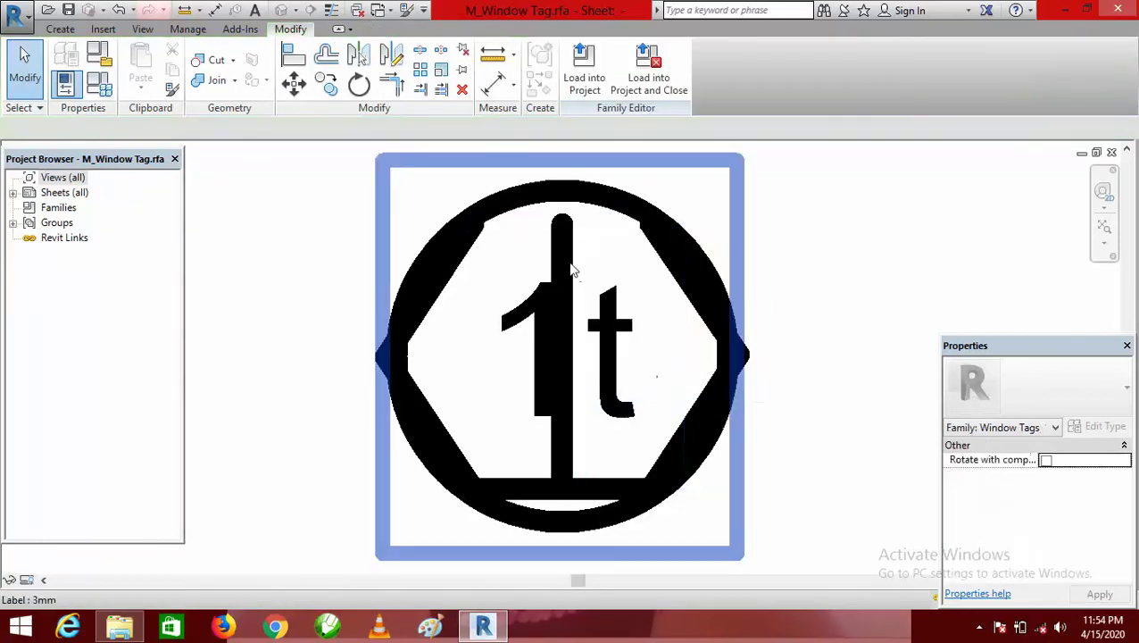
click(560, 239)
right_click(560, 236)
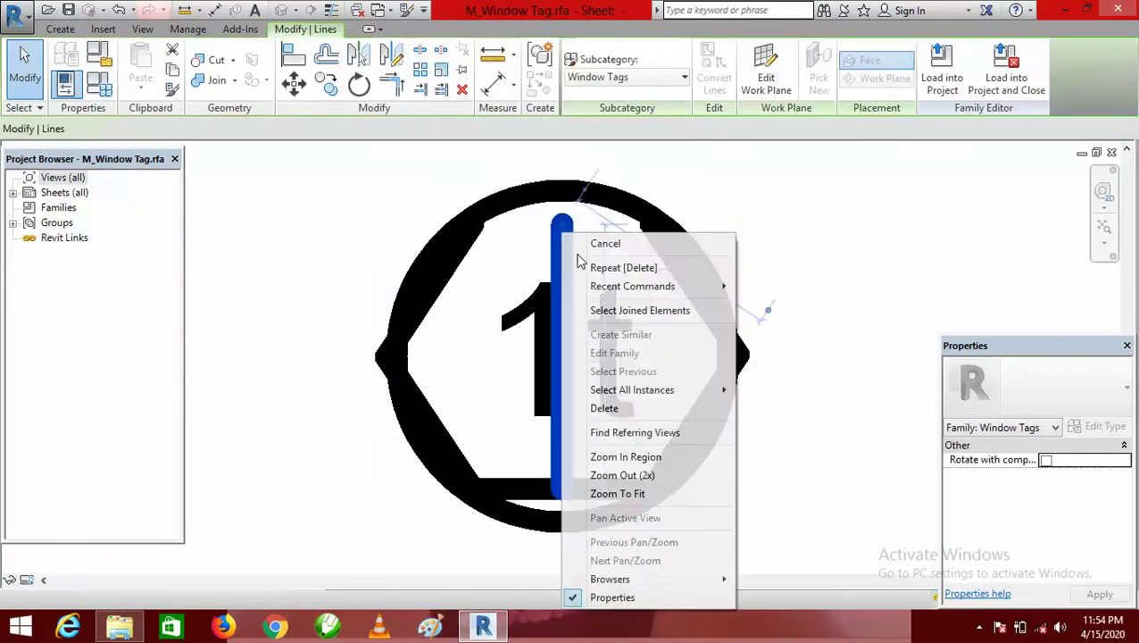
click(643, 408)
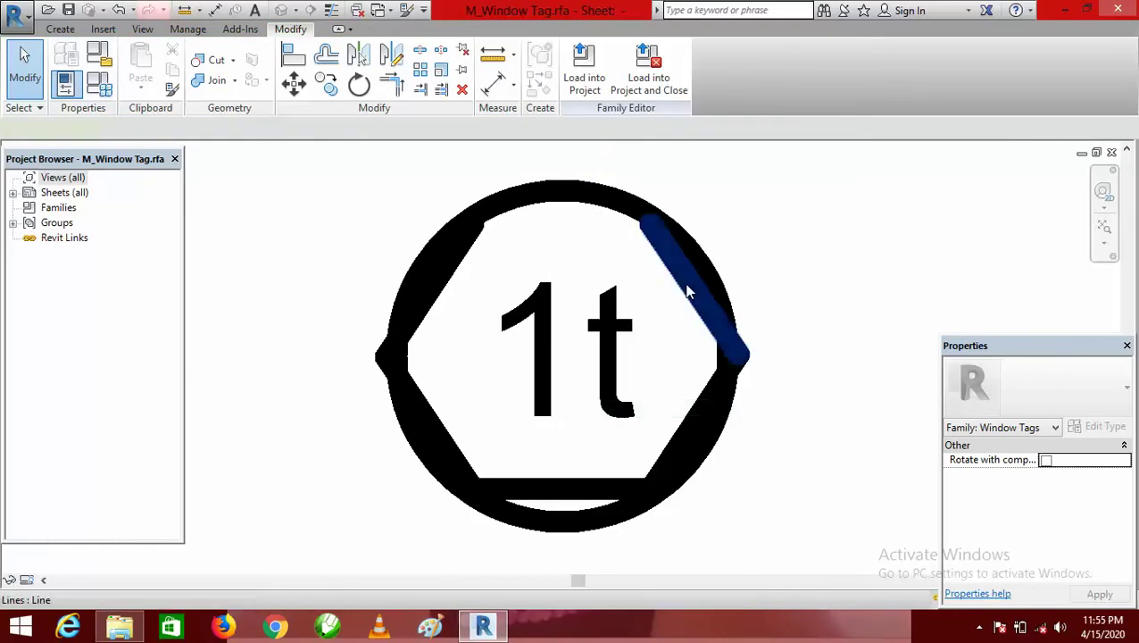
Delete the five remaining hexagon edges so that only the circle surrounds the window tag label
right_click(687, 292)
click(781, 406)
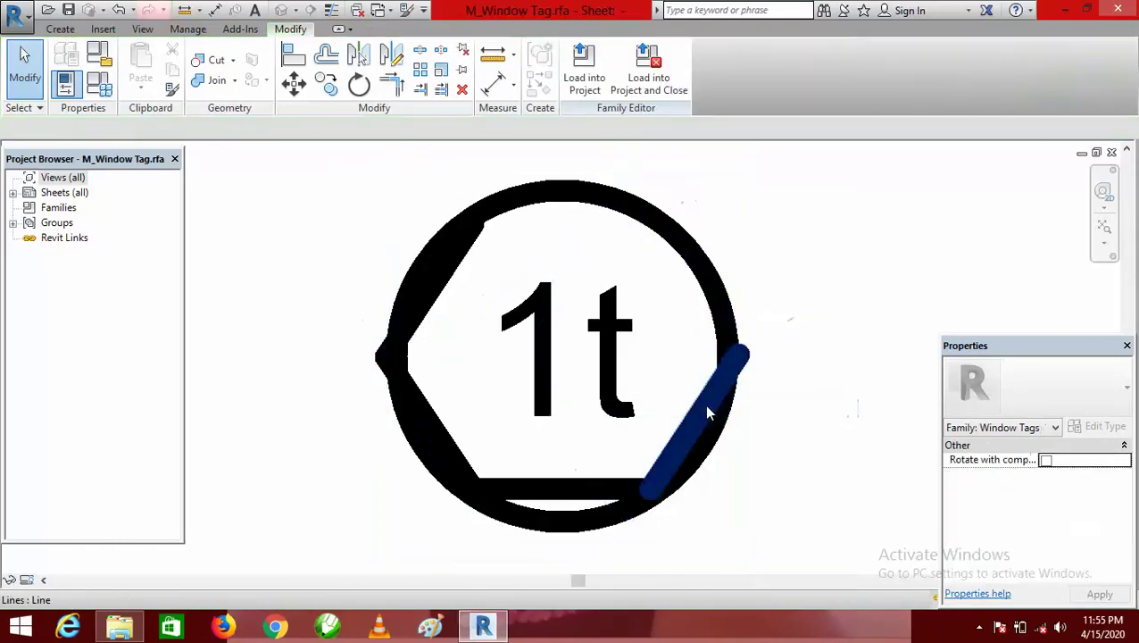
right_click(705, 411)
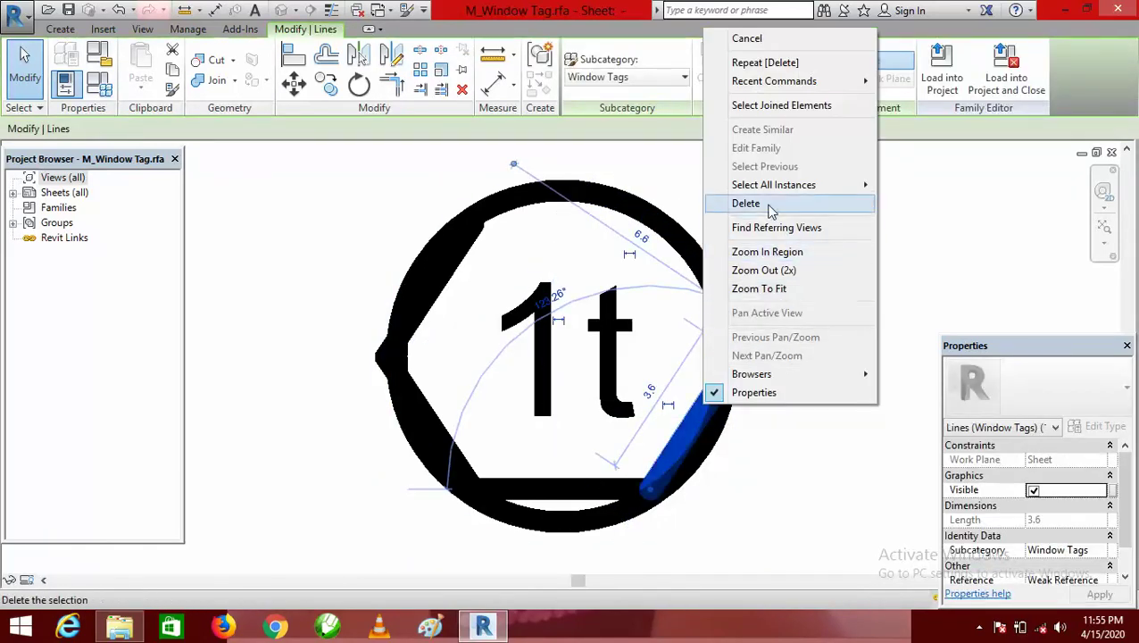
click(771, 206)
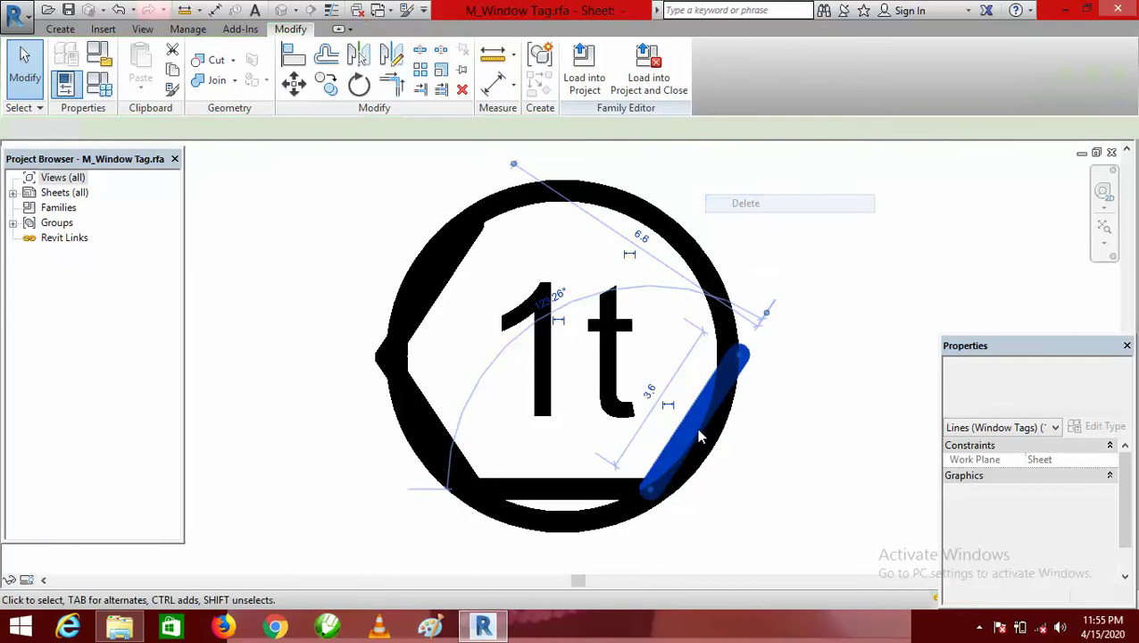
right_click(571, 494)
click(635, 286)
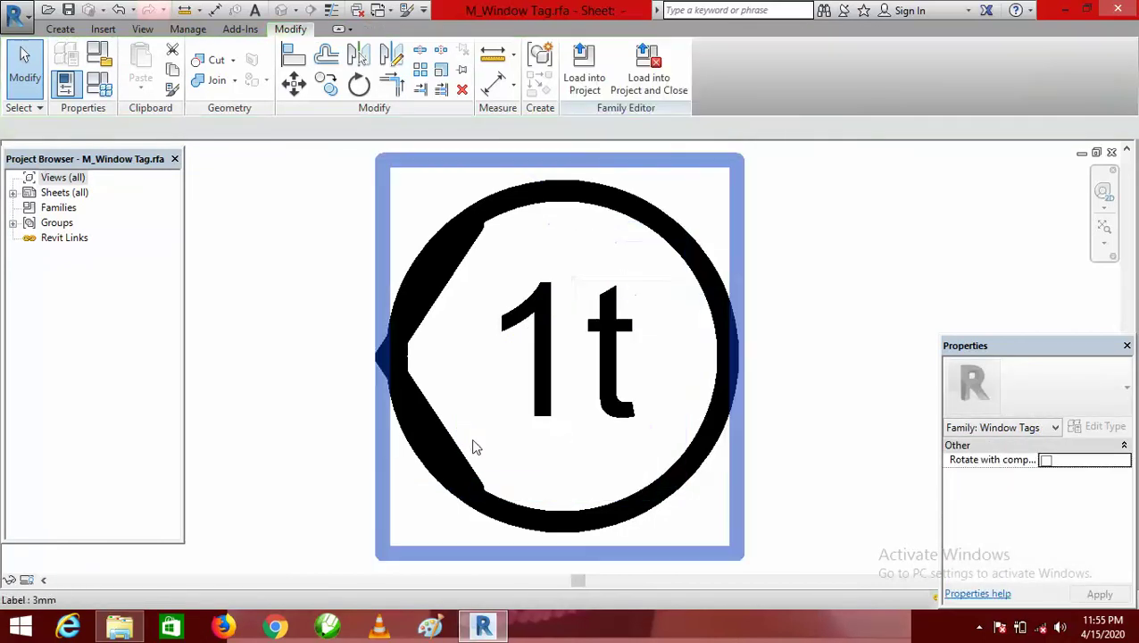
right_click(457, 460)
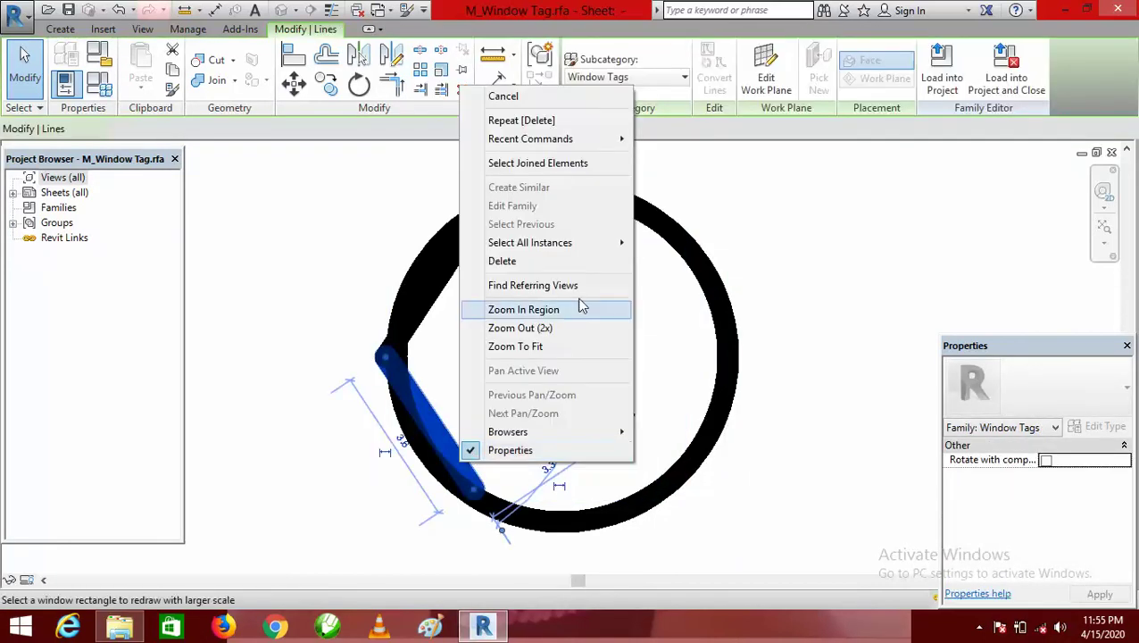
click(525, 265)
right_click(431, 299)
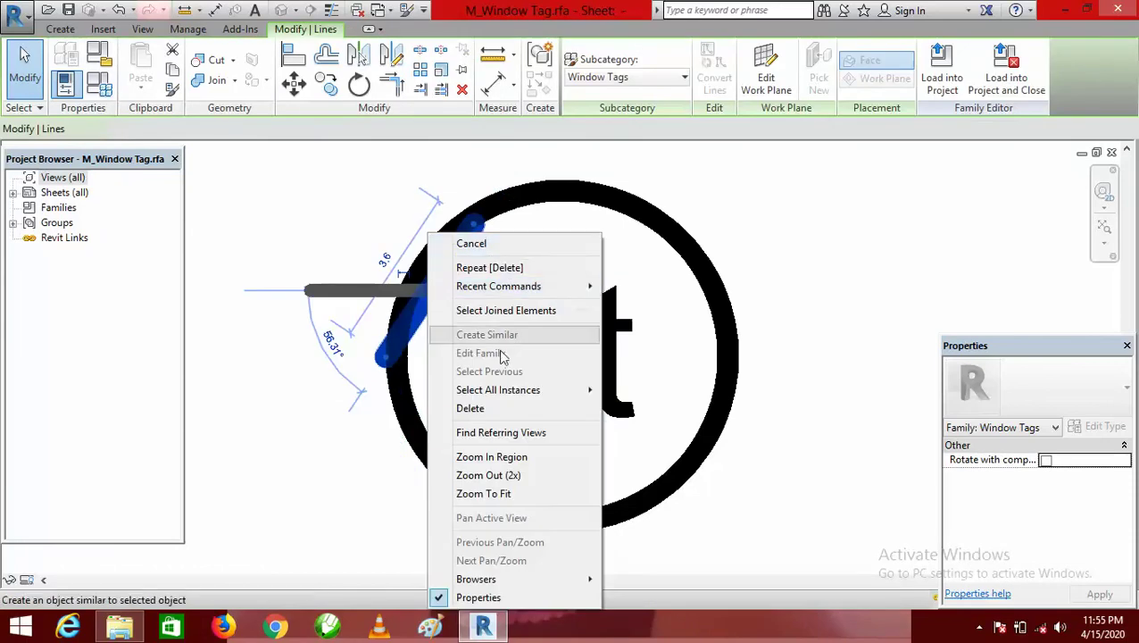
click(494, 409)
Load the edited window tag family into the open project only, overwriting the existing version
scroll(585, 314, down, 3)
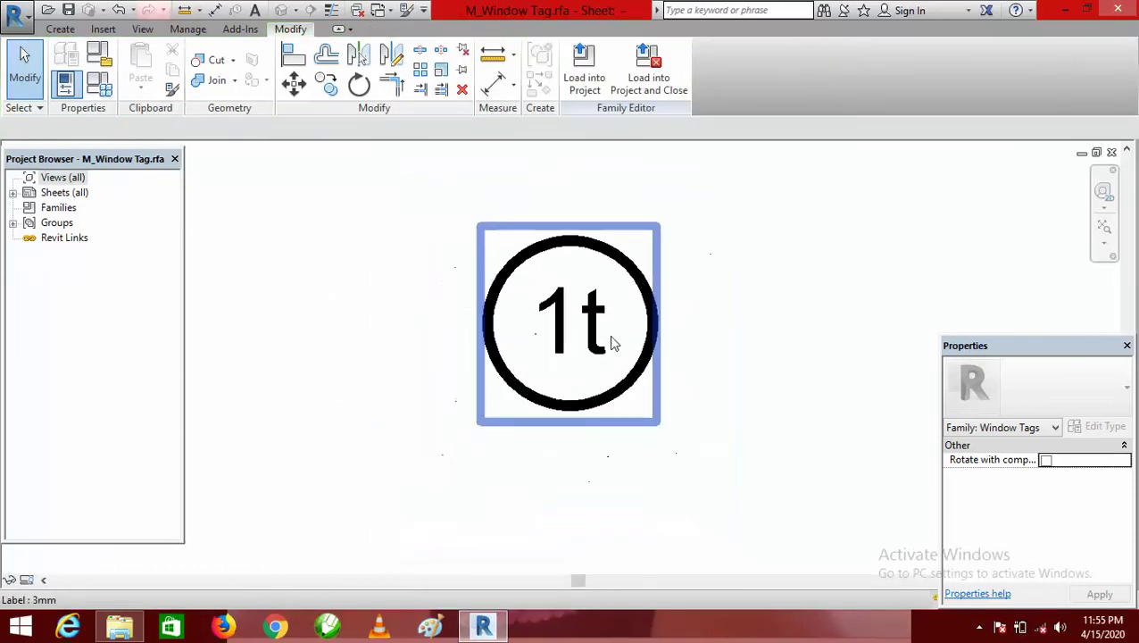
scroll(610, 342, up, 2)
scroll(635, 351, down, 1)
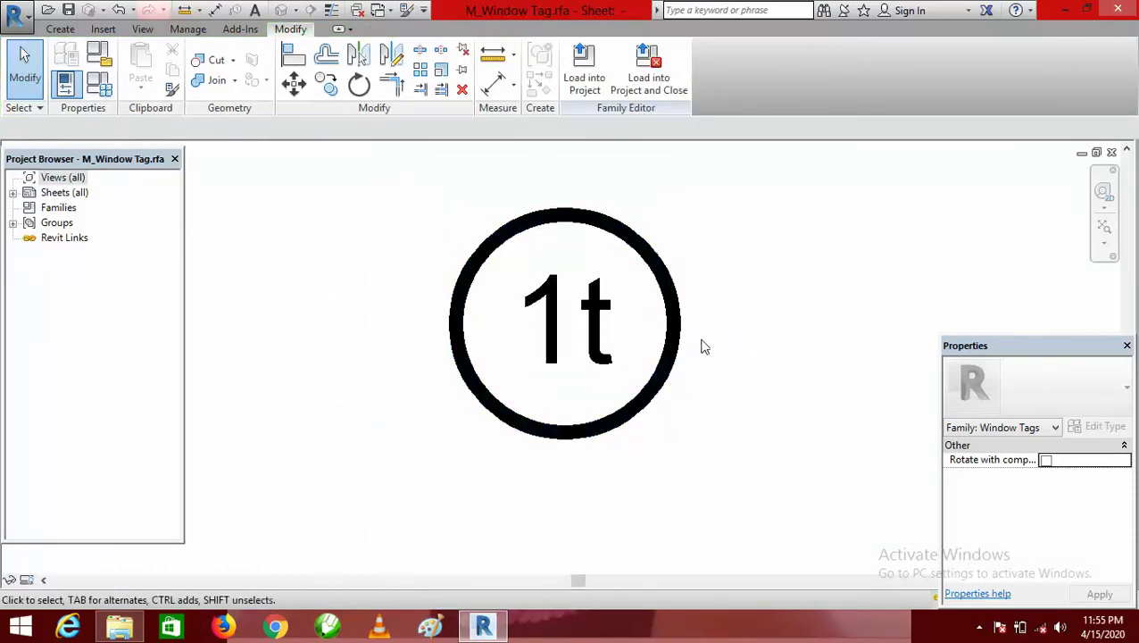
click(585, 71)
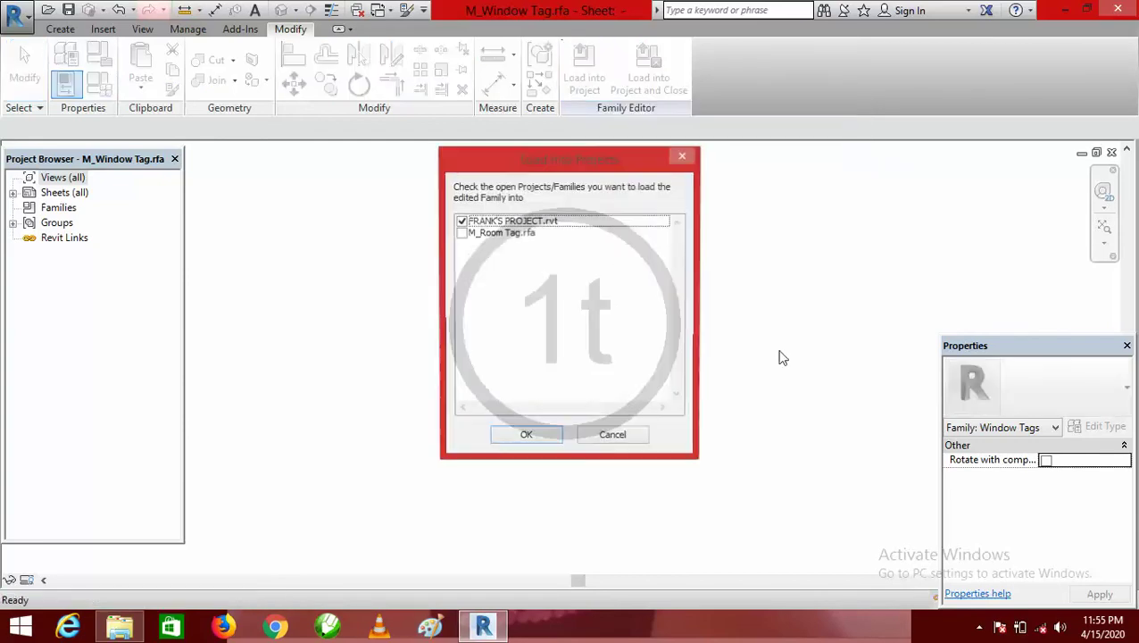
click(524, 438)
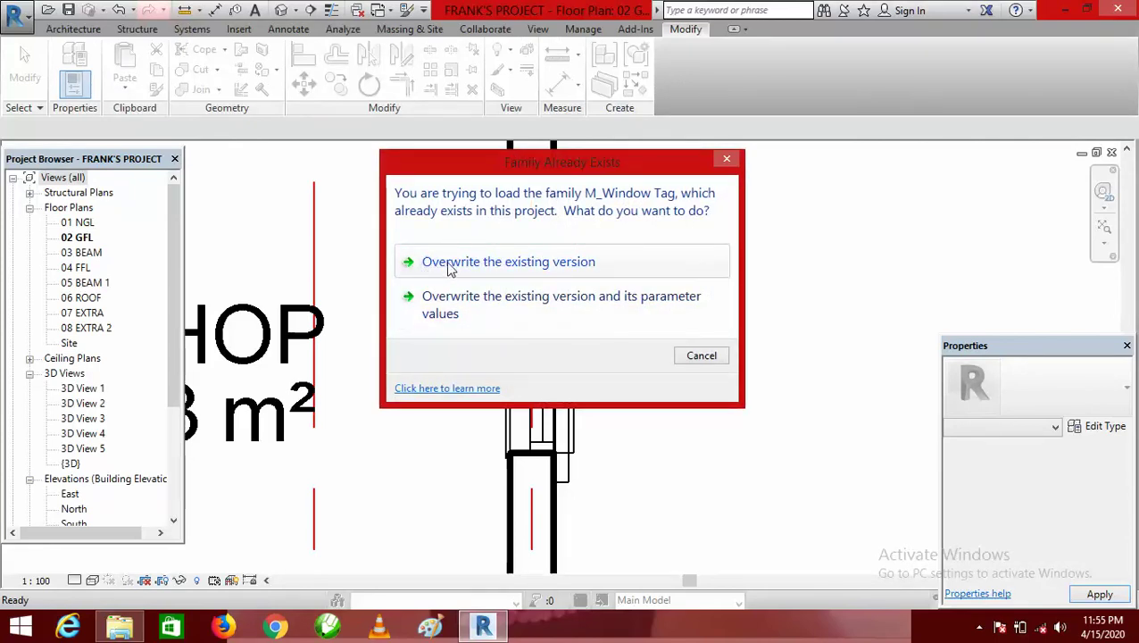
click(528, 267)
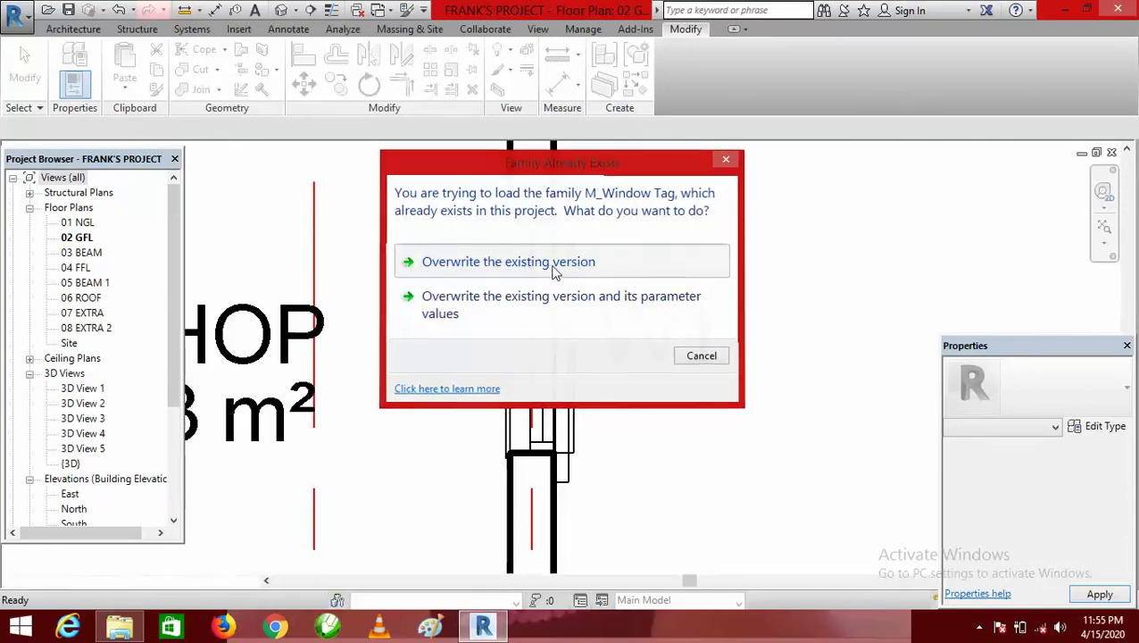
Open the door tag family of the D1 tag at the 13 m² shop's double door for editing
scroll(669, 382, down, 2)
scroll(670, 382, down, 4)
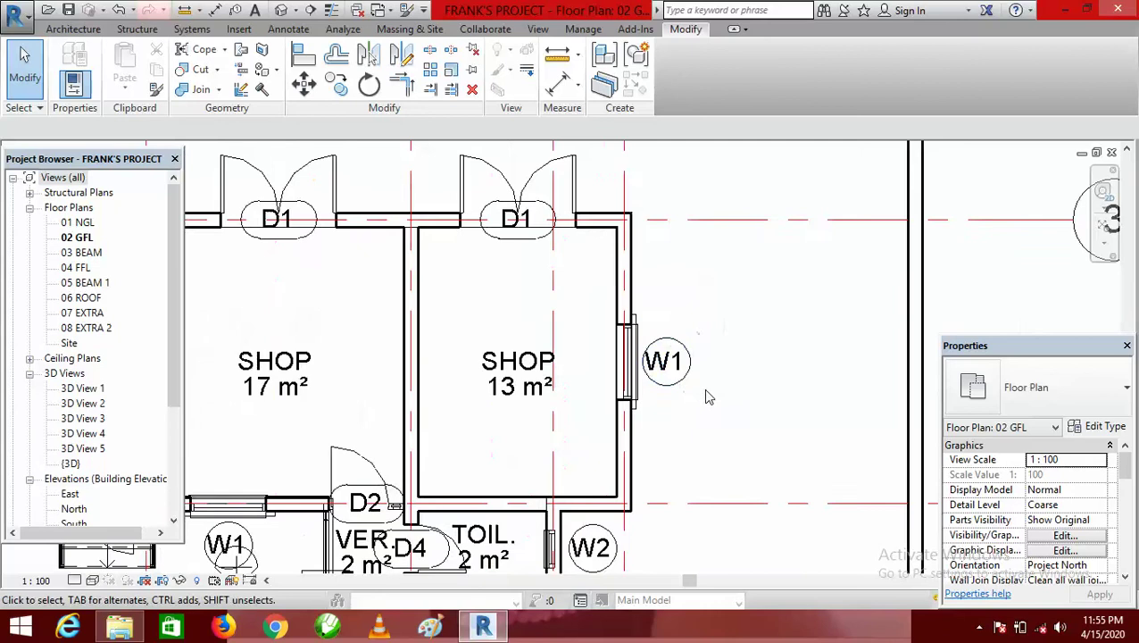
scroll(598, 310, up, 5)
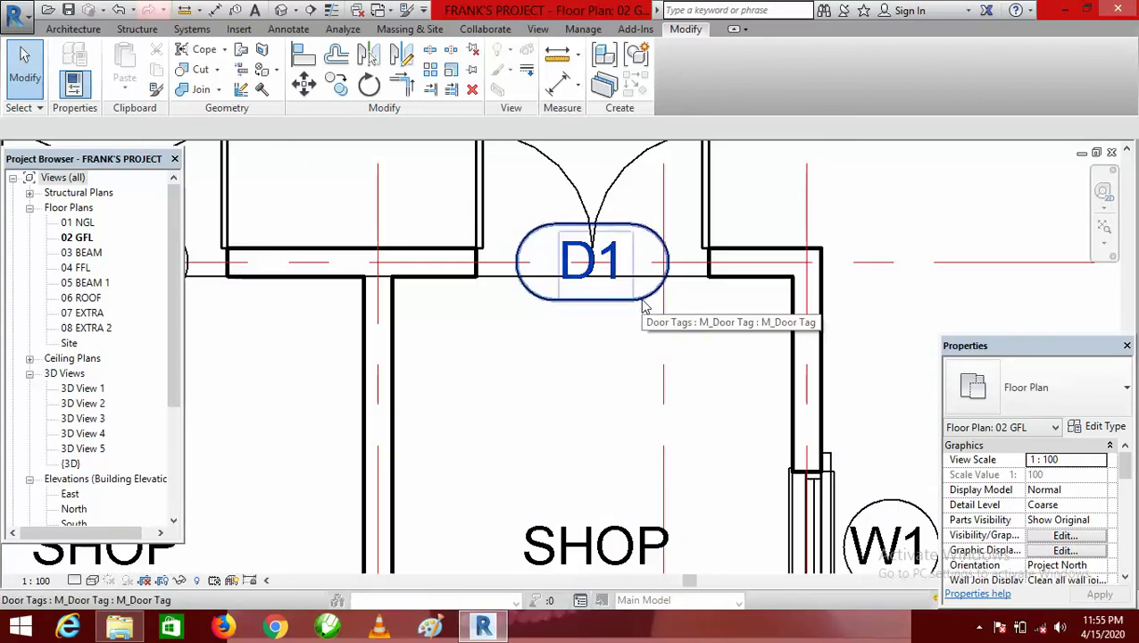
click(644, 307)
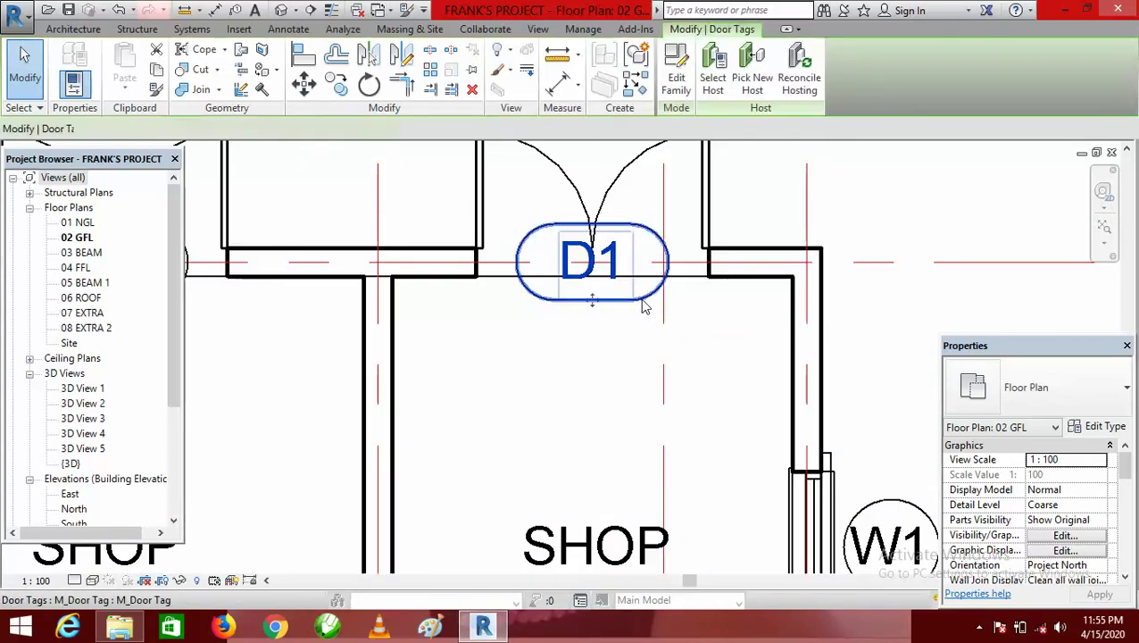
click(679, 82)
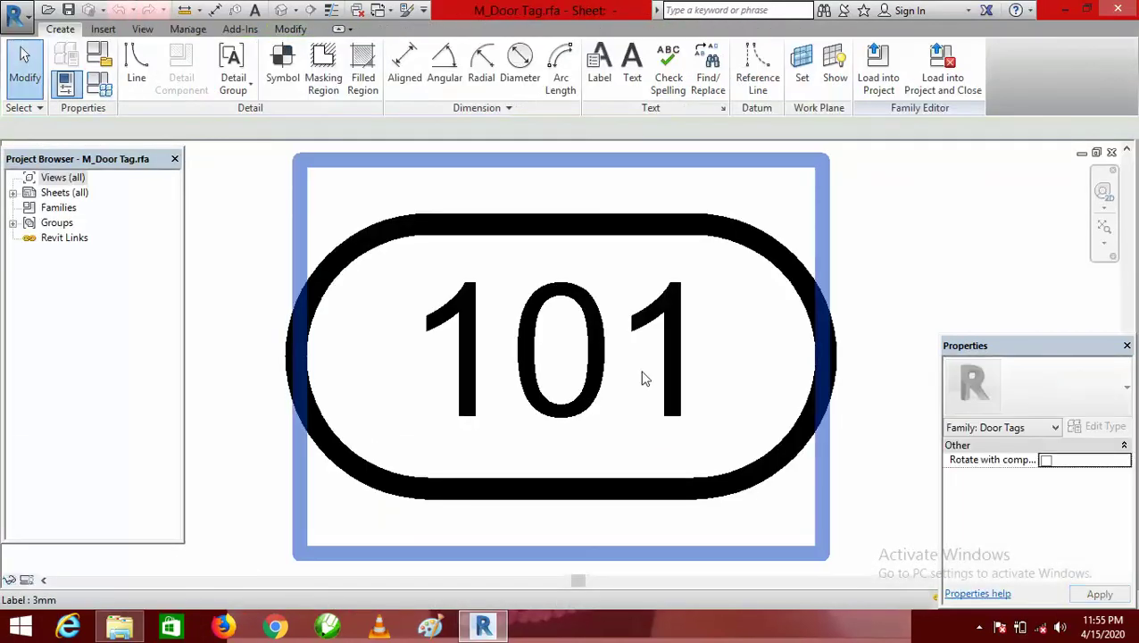
Draw a vertical guide line between the midpoints of the door tag outline's top and bottom edges
click(136, 65)
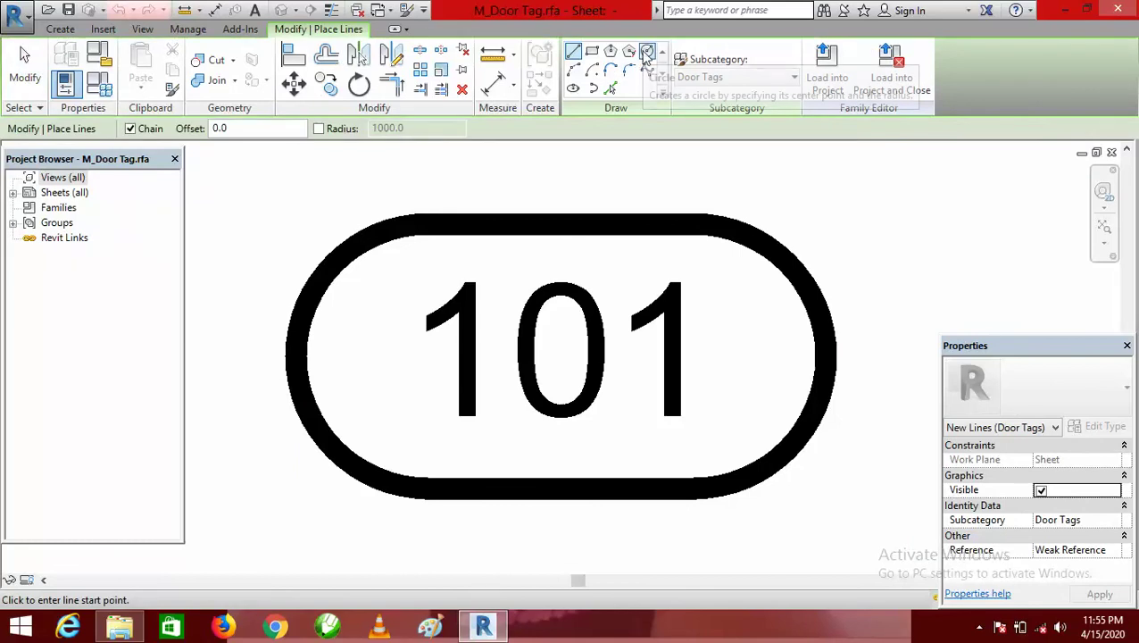
click(646, 53)
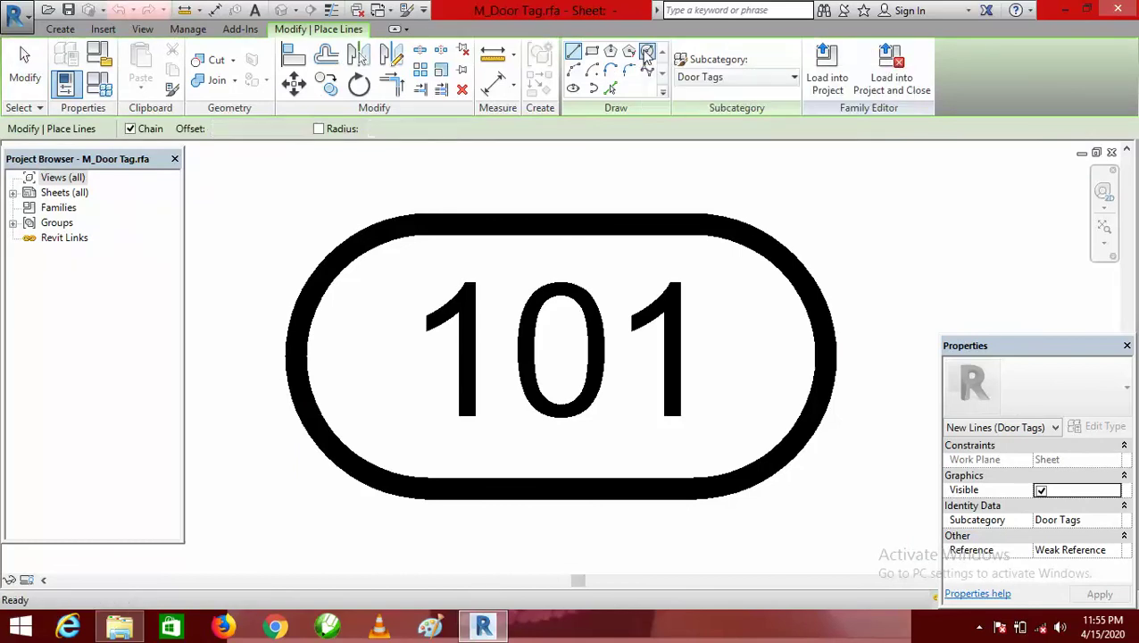
click(572, 55)
click(555, 223)
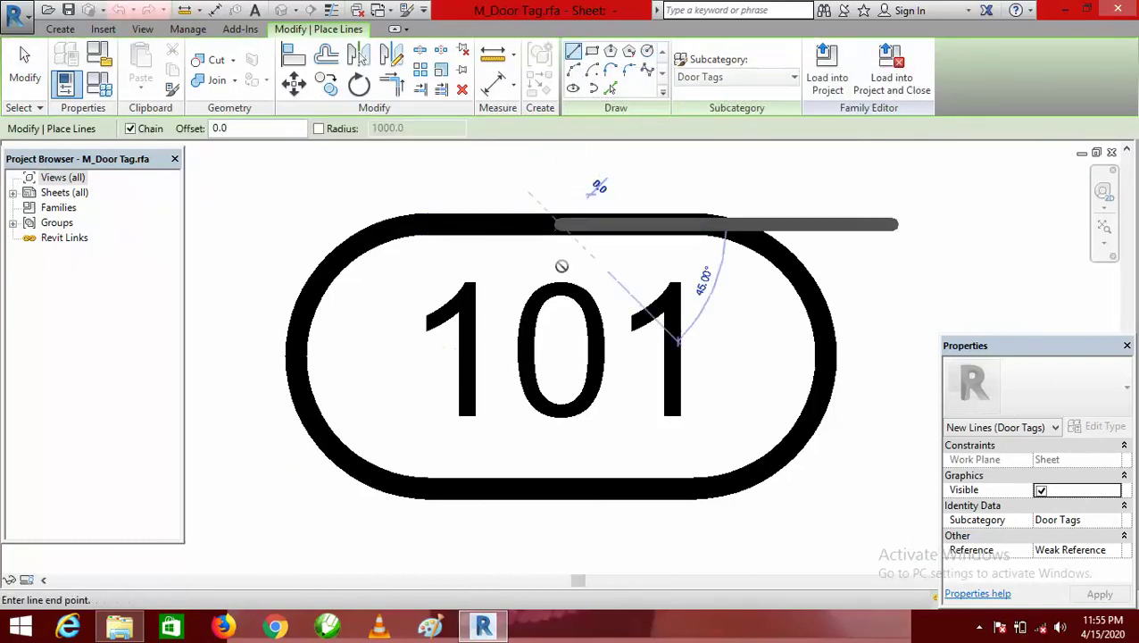
click(560, 490)
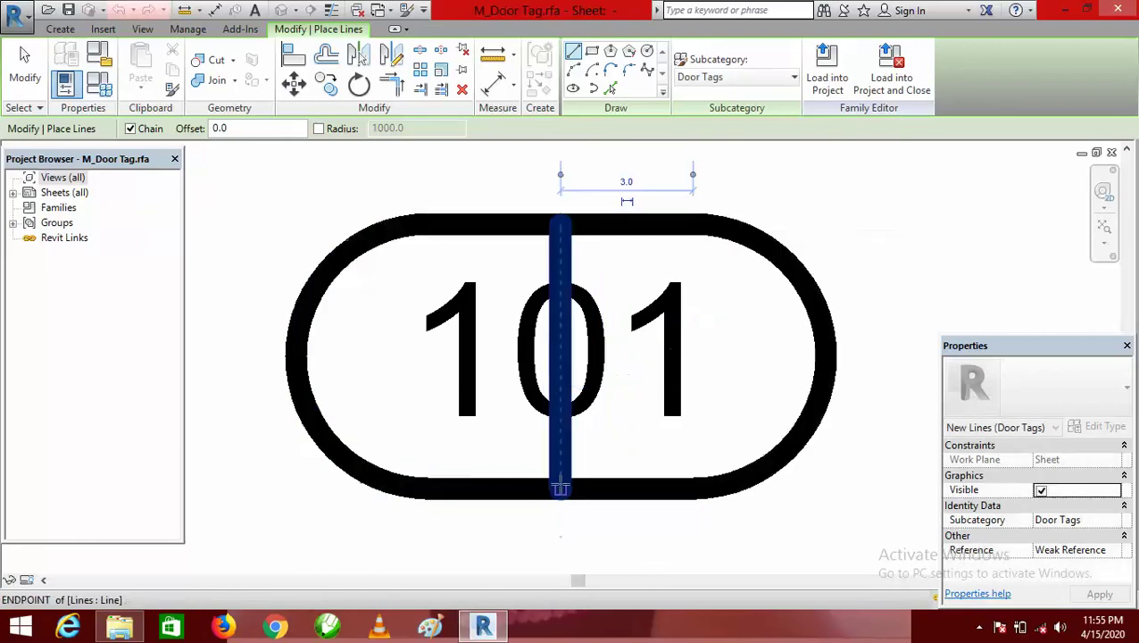
Draw a circle with a radius of about 3.9 mm centred on the guide line's midpoint, enclosing the tag label
click(648, 51)
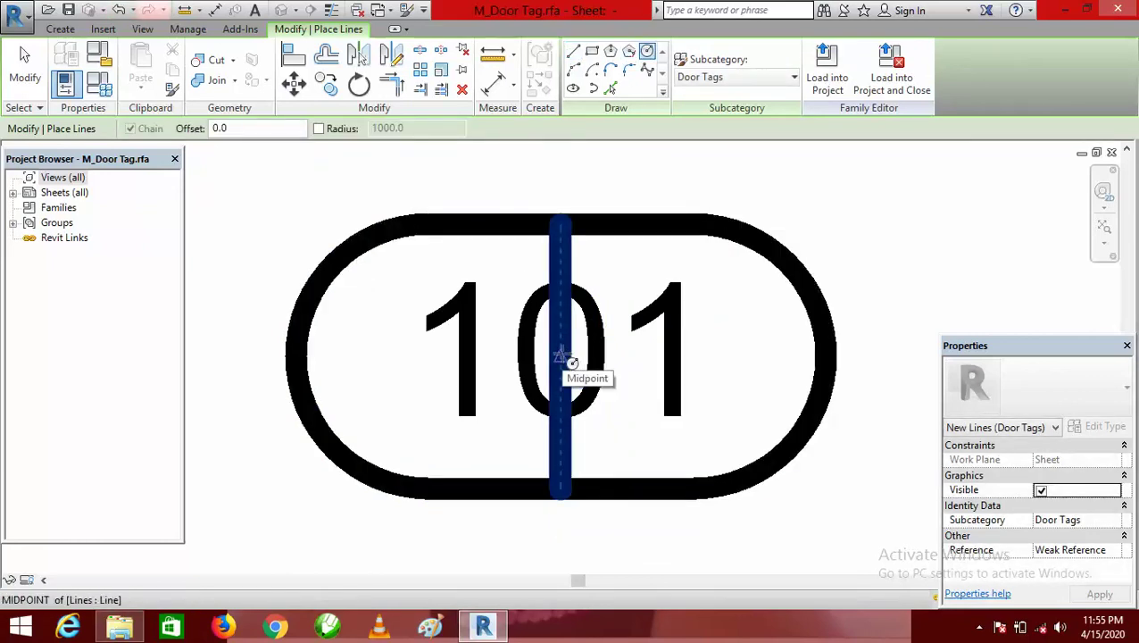
click(560, 355)
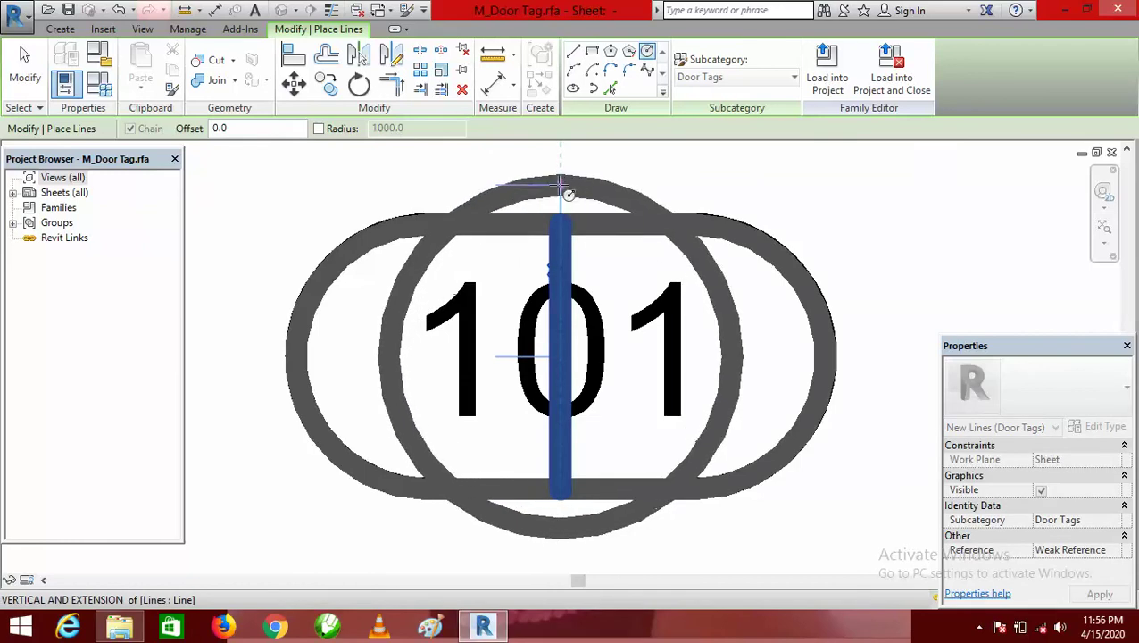
click(561, 186)
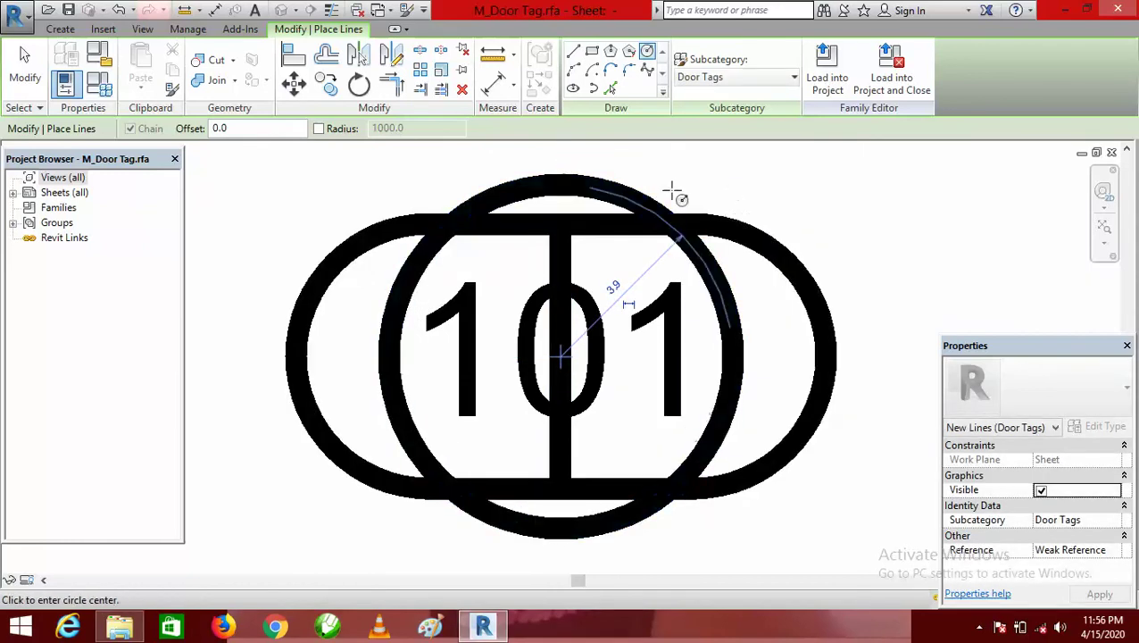
click(25, 70)
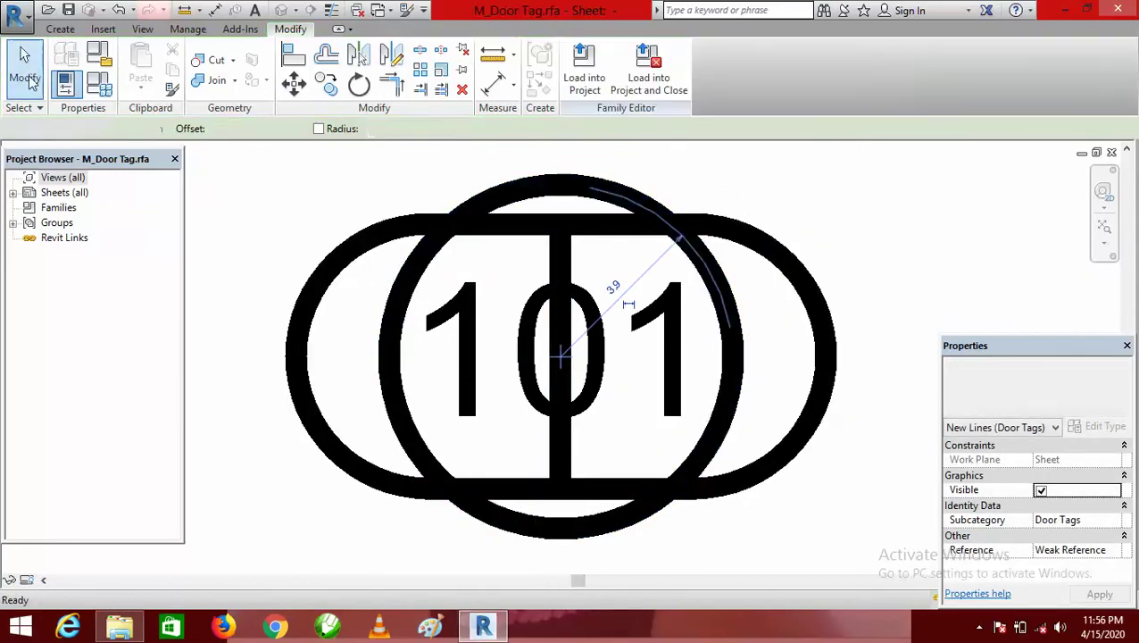
Delete the left arc, top edge and right arc of the original rounded door tag outline
click(336, 272)
right_click(336, 272)
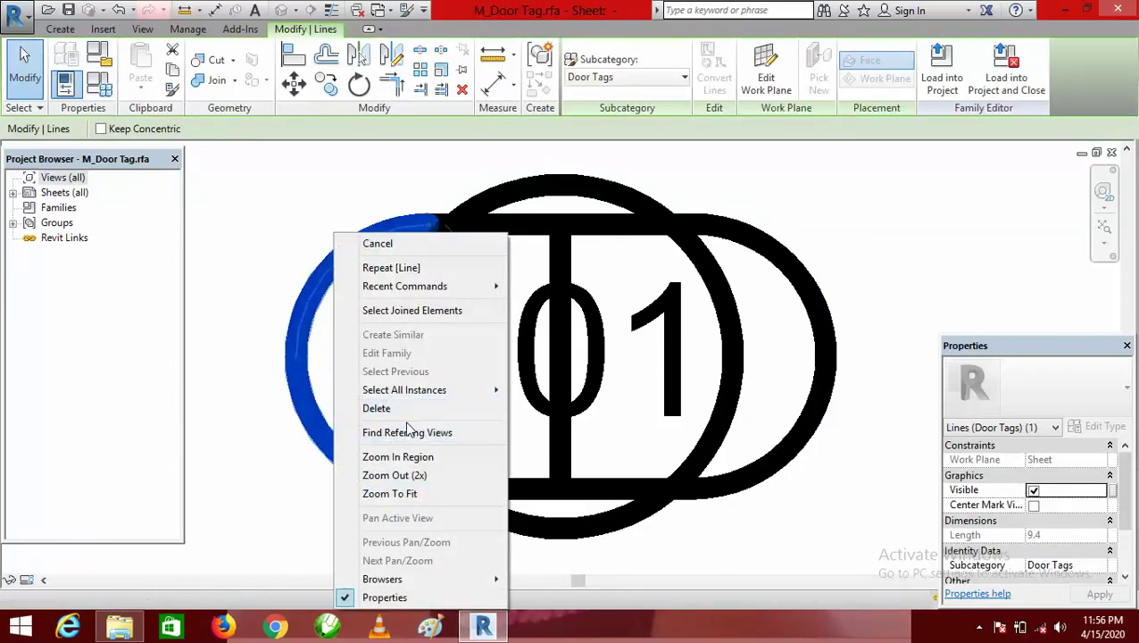
click(418, 410)
click(521, 225)
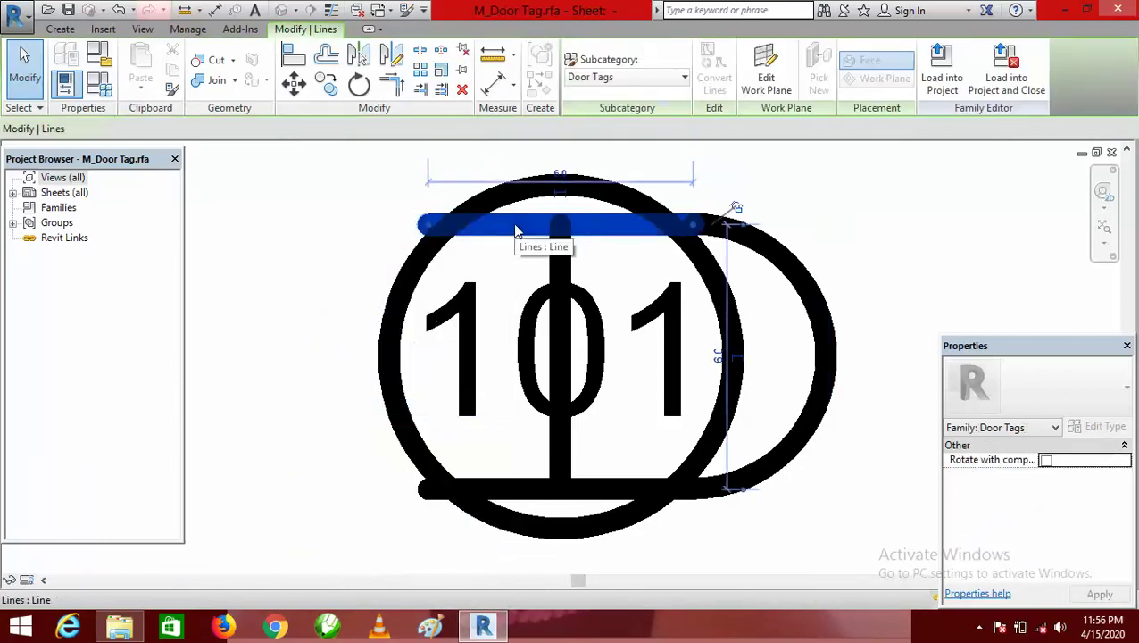
right_click(515, 224)
click(571, 401)
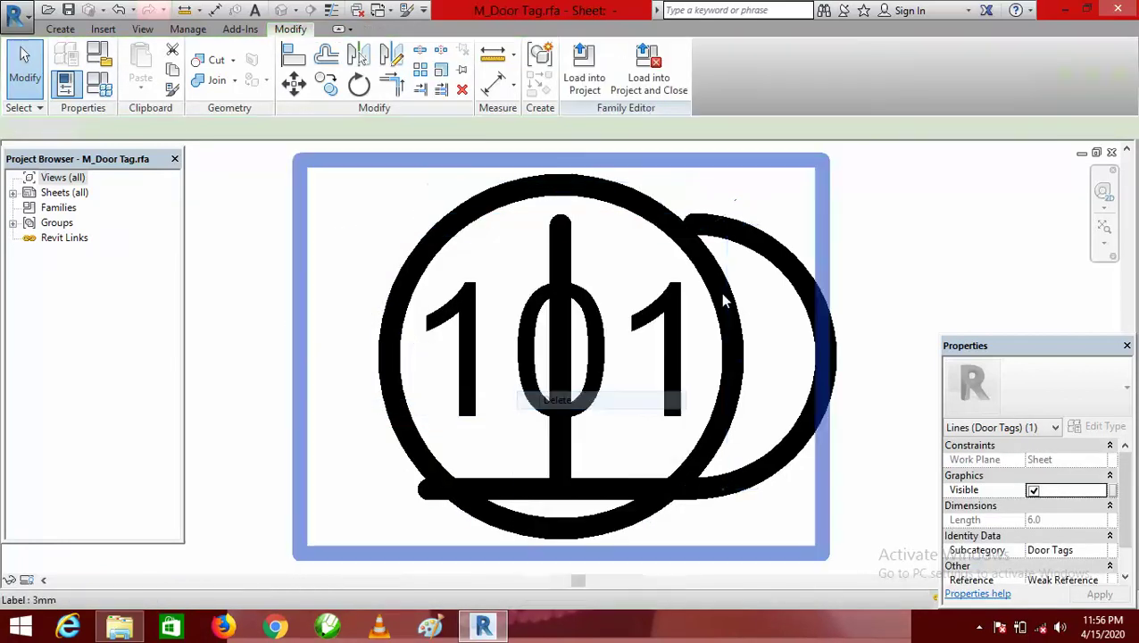
click(773, 256)
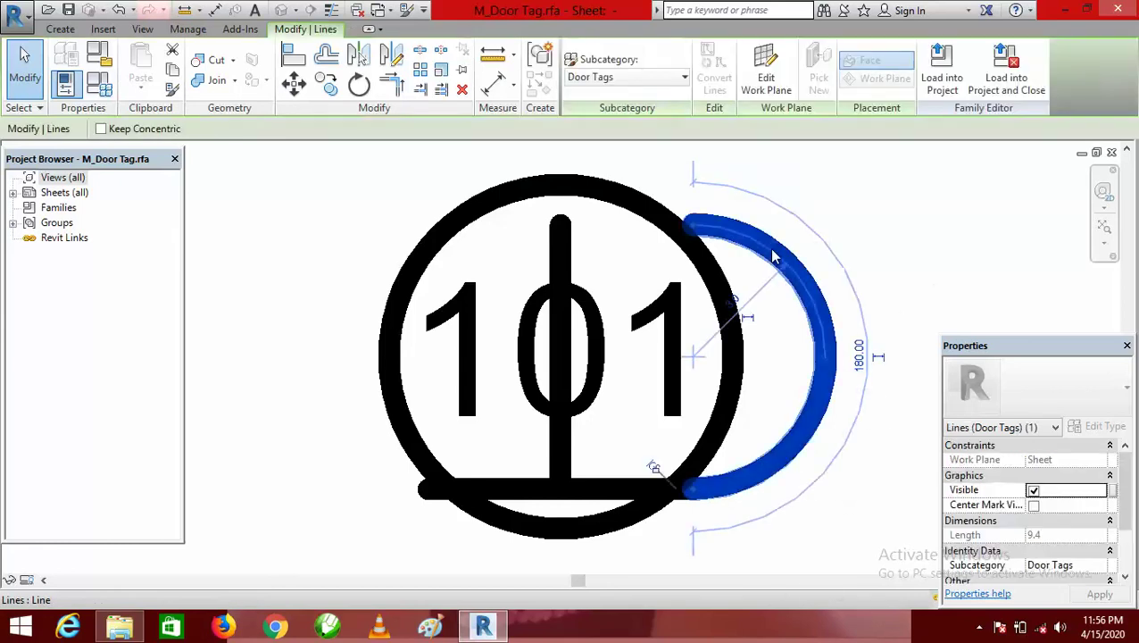
right_click(773, 256)
click(800, 408)
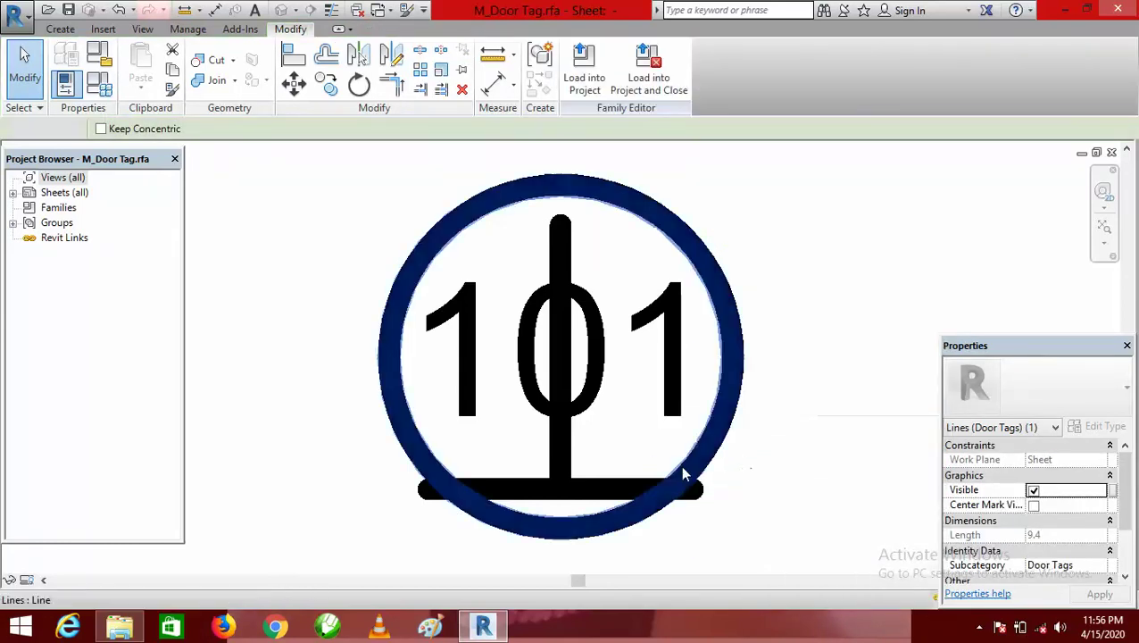
Delete the outline's remaining bottom edge and the vertical guide line so that only the circle surrounds the label
right_click(599, 479)
click(600, 491)
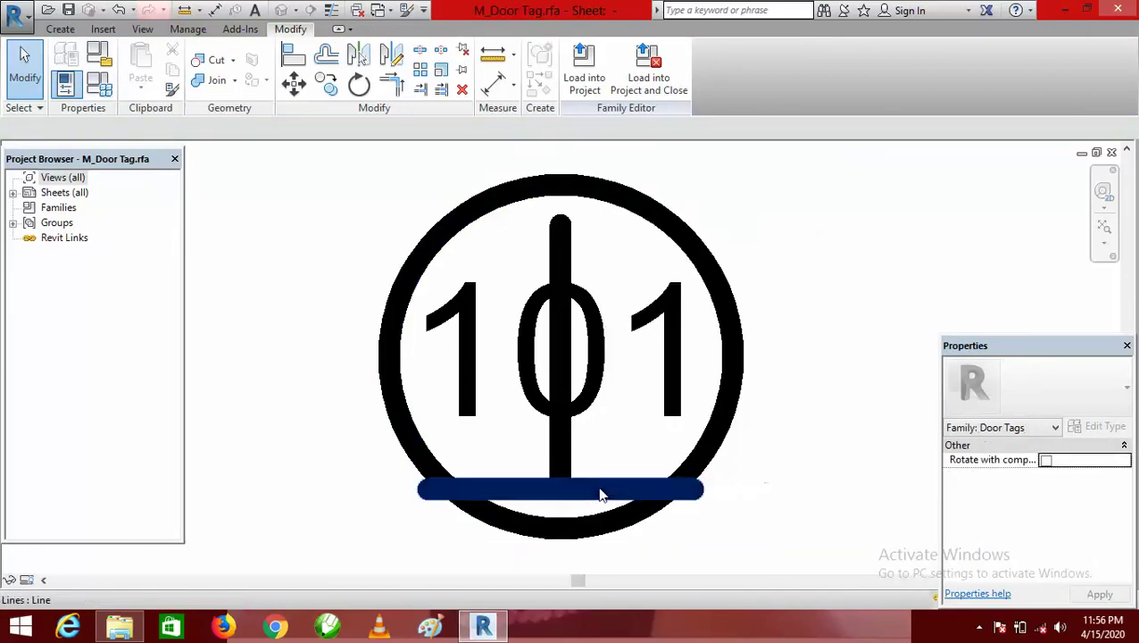
click(600, 490)
right_click(600, 490)
click(715, 287)
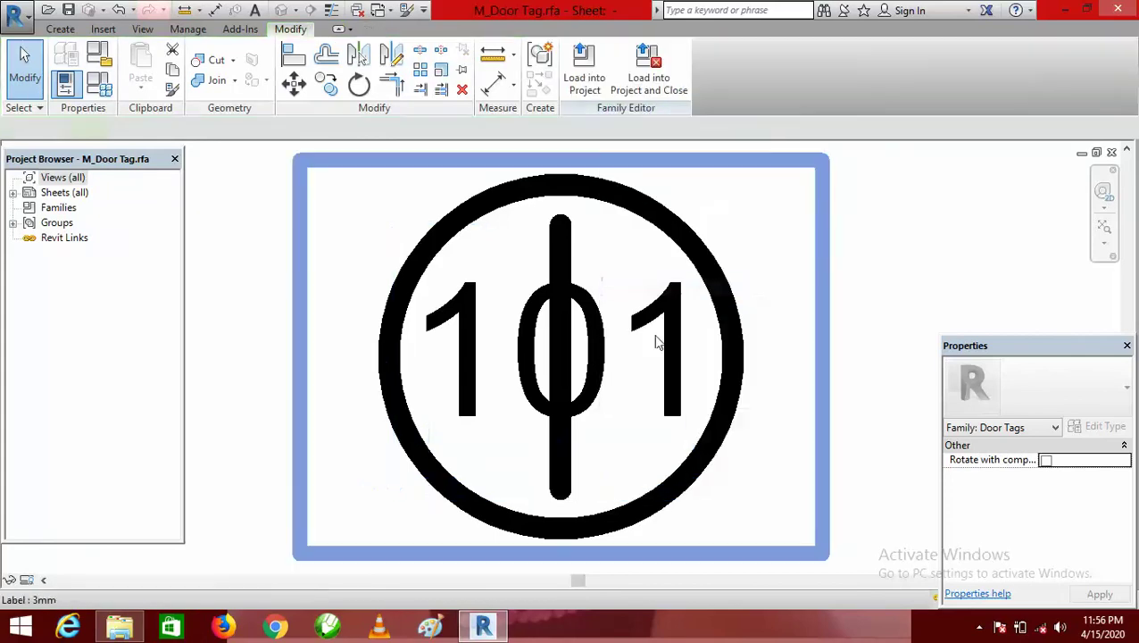
right_click(565, 259)
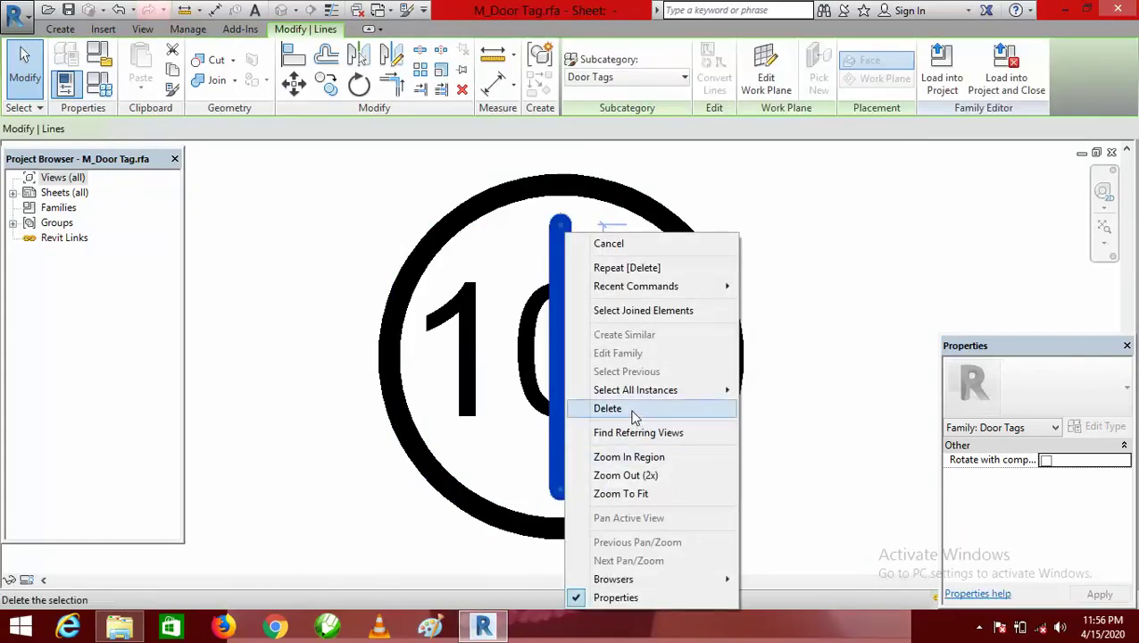
click(632, 410)
Load the edited door tag family into the open project only, overwriting the existing version
scroll(612, 364, down, 4)
scroll(603, 414, up, 2)
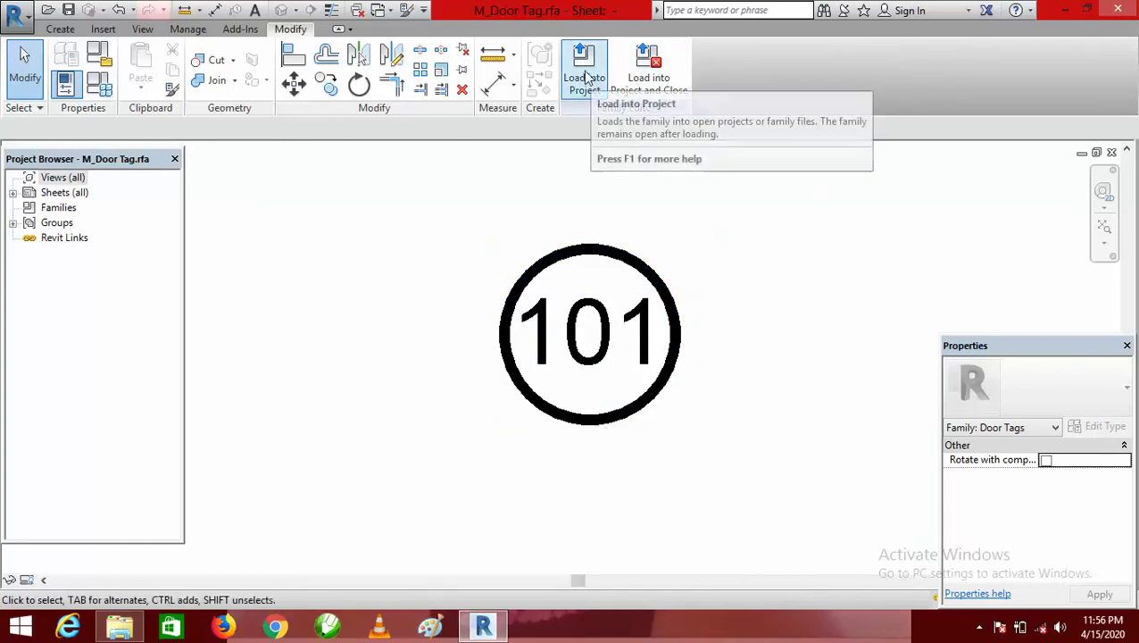
click(584, 80)
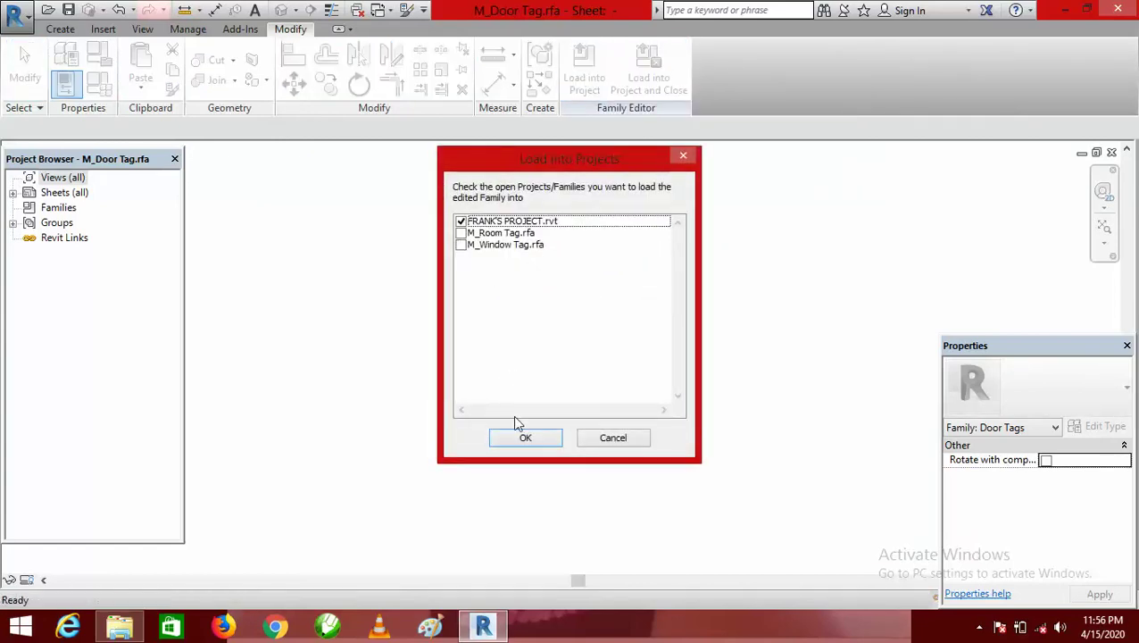
click(525, 438)
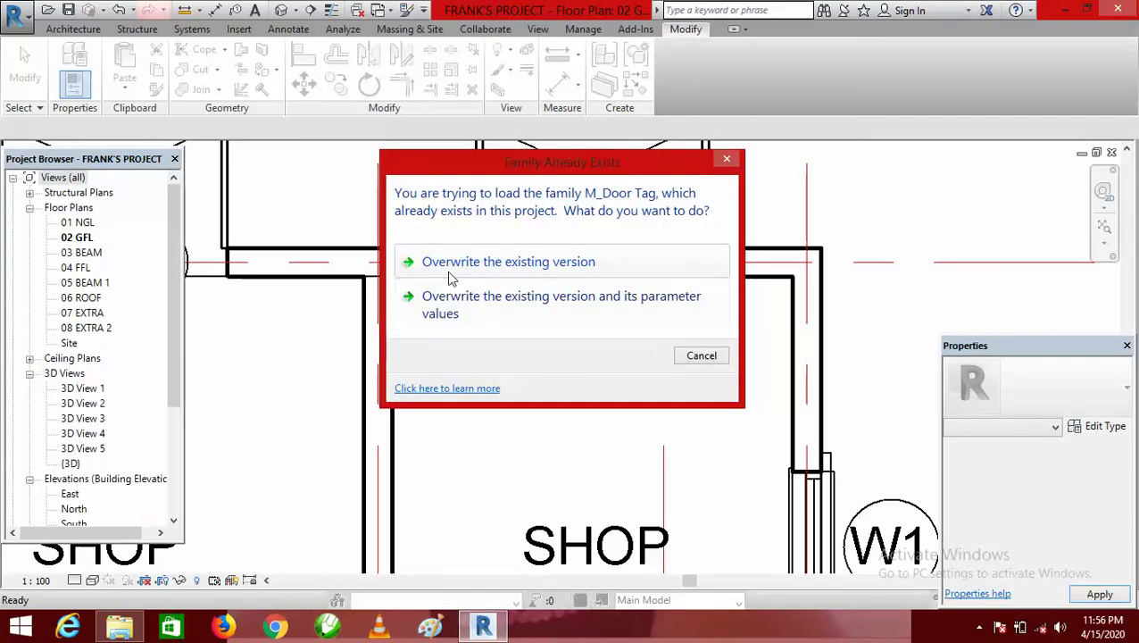
click(536, 271)
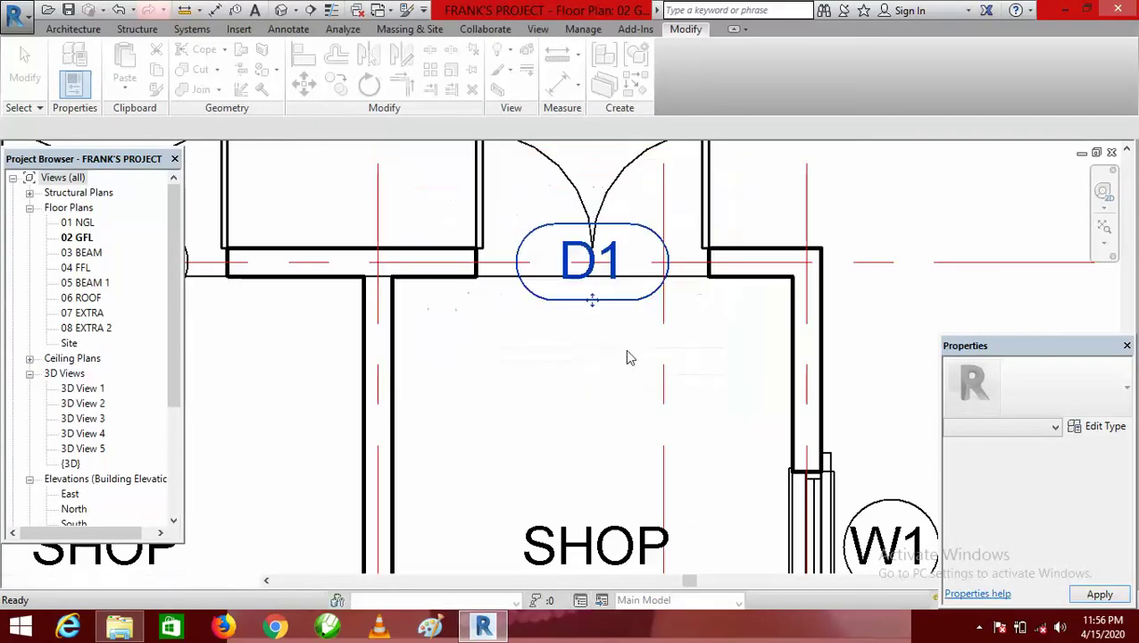
Examine the circular door and window tags across the 02 GFL floor plan
scroll(534, 310, down, 6)
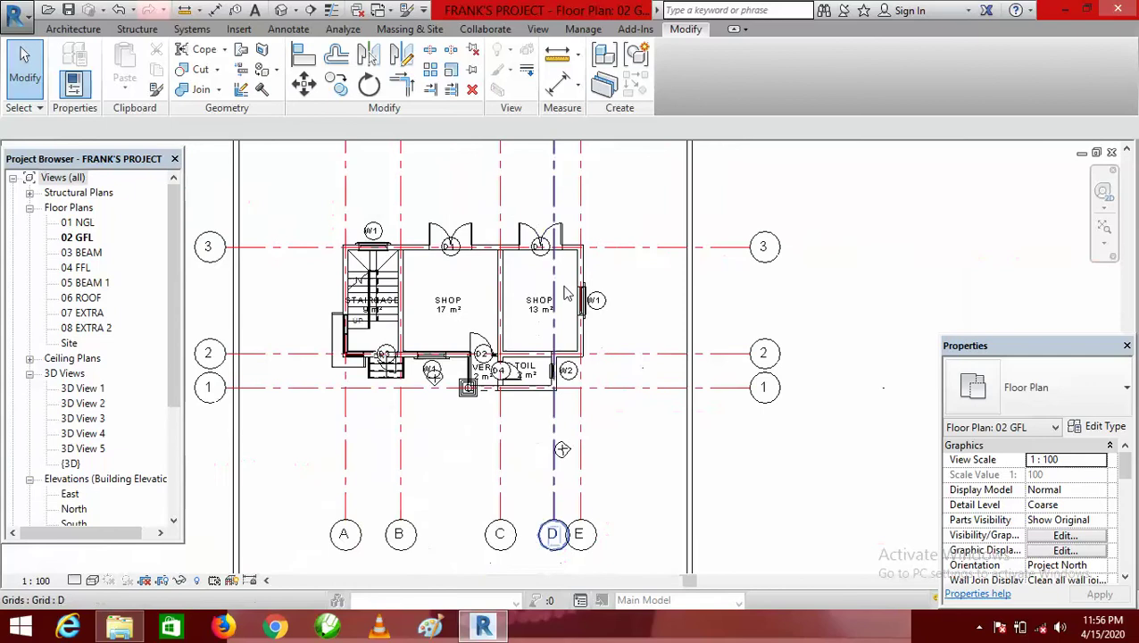
scroll(464, 387, up, 3)
scroll(662, 427, down, 1)
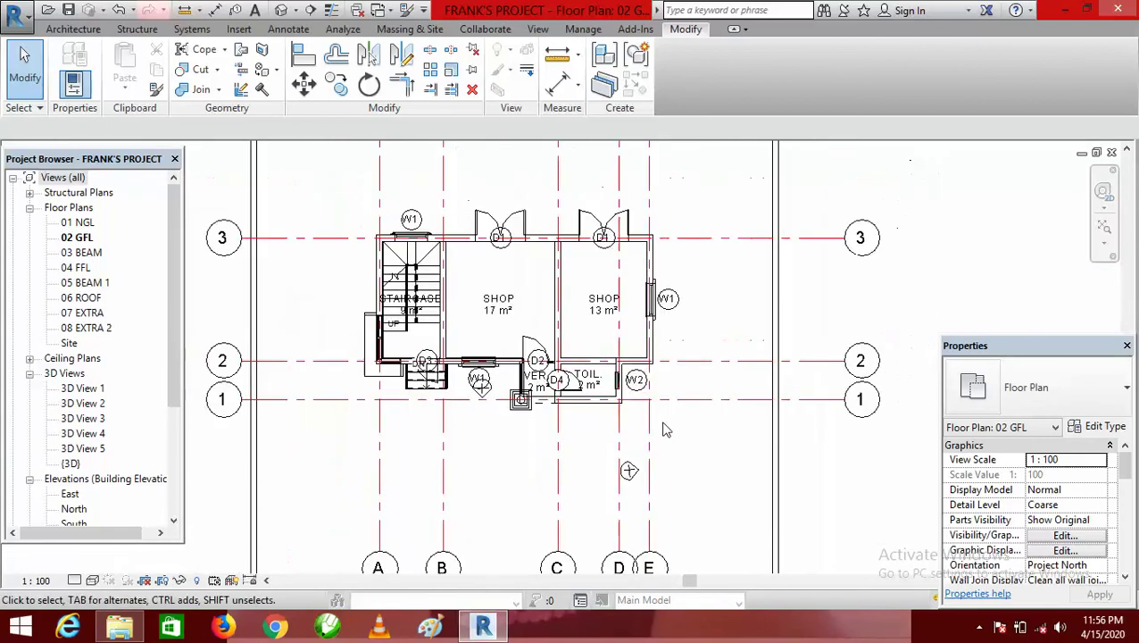
scroll(534, 236, up, 2)
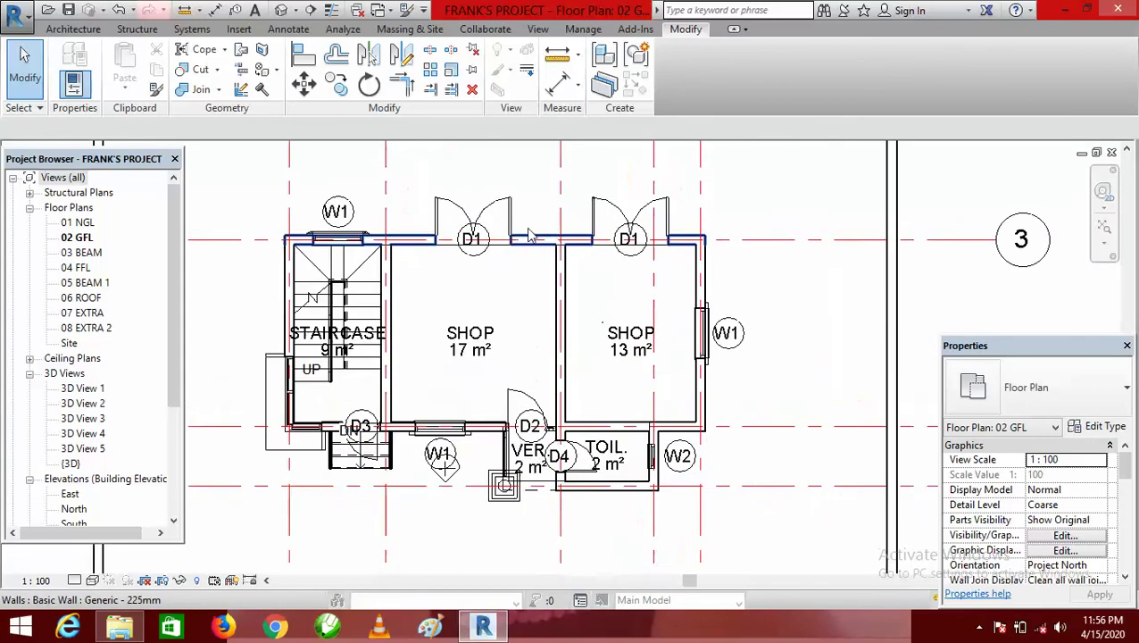
scroll(496, 218, down, 2)
scroll(501, 286, up, 1)
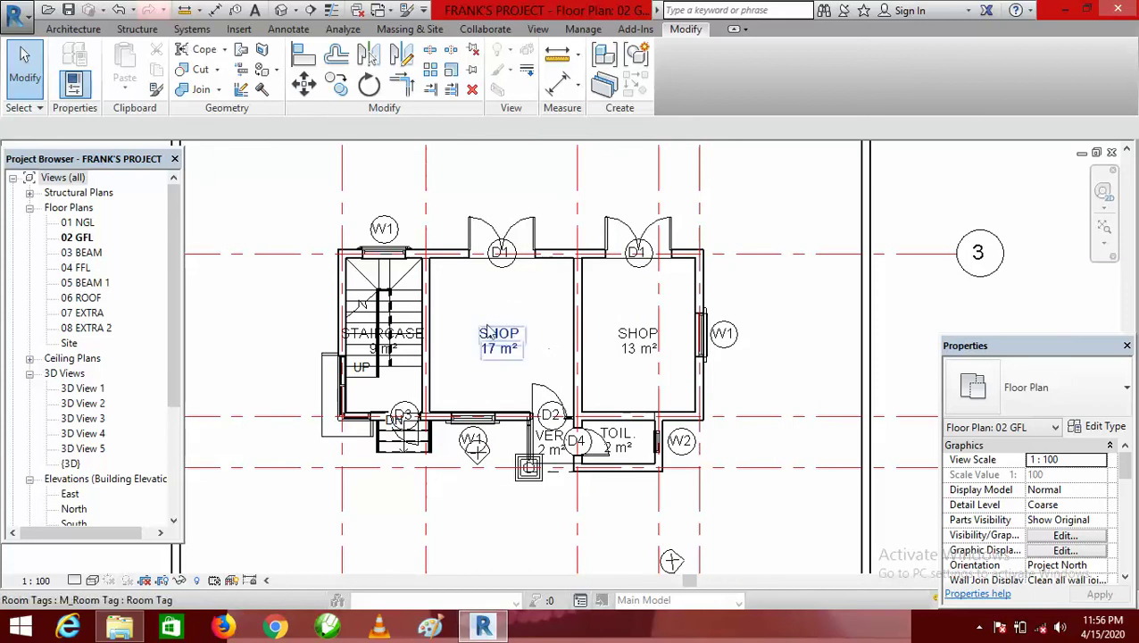
scroll(535, 337, down, 2)
scroll(596, 337, up, 1)
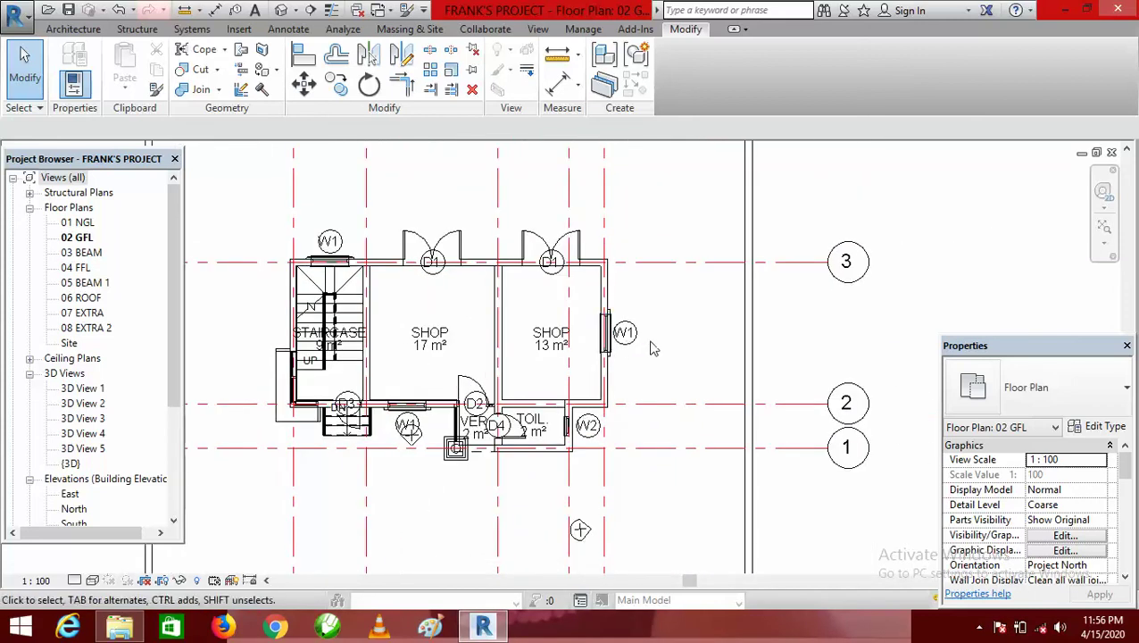
scroll(652, 348, down, 1)
scroll(578, 366, up, 1)
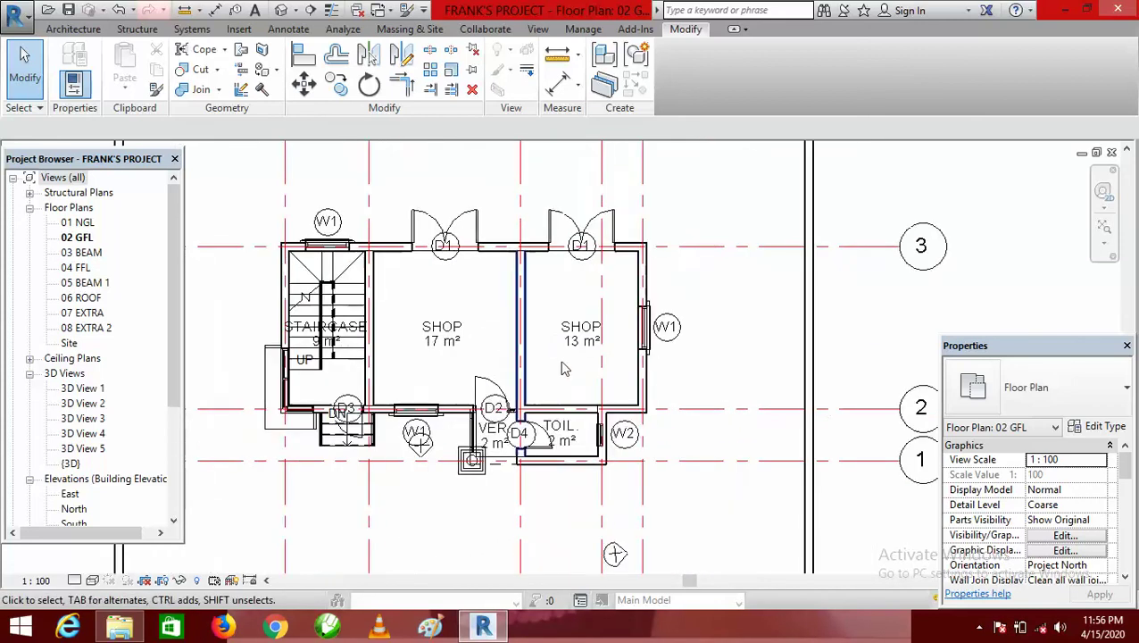
scroll(625, 384, down, 2)
scroll(541, 419, up, 2)
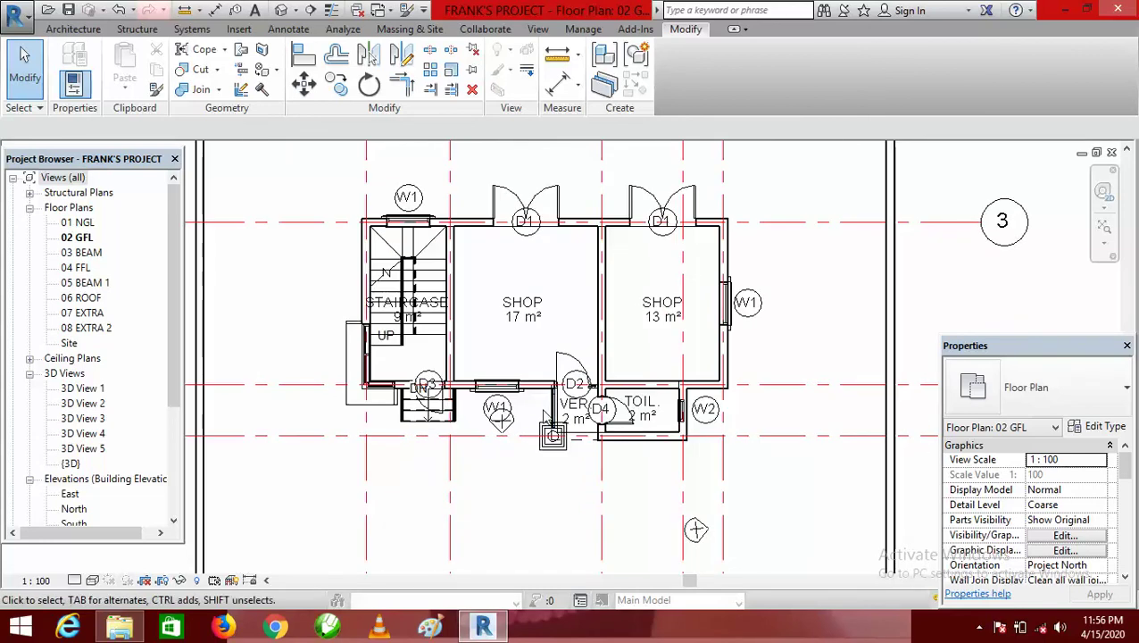
scroll(507, 337, down, 2)
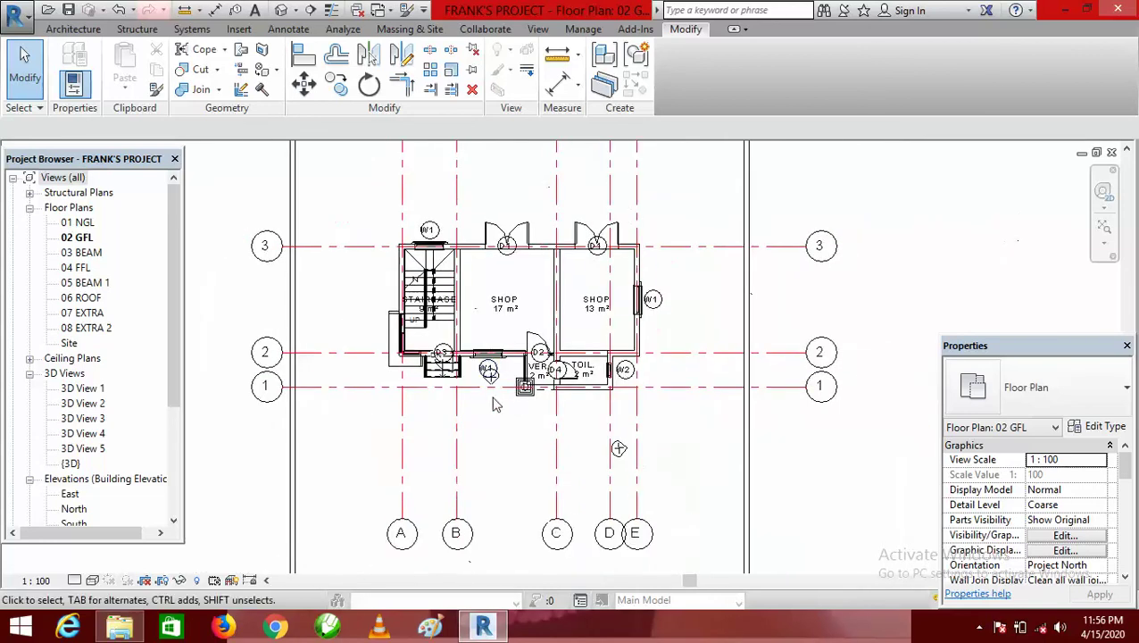
scroll(493, 404, up, 3)
scroll(486, 446, down, 2)
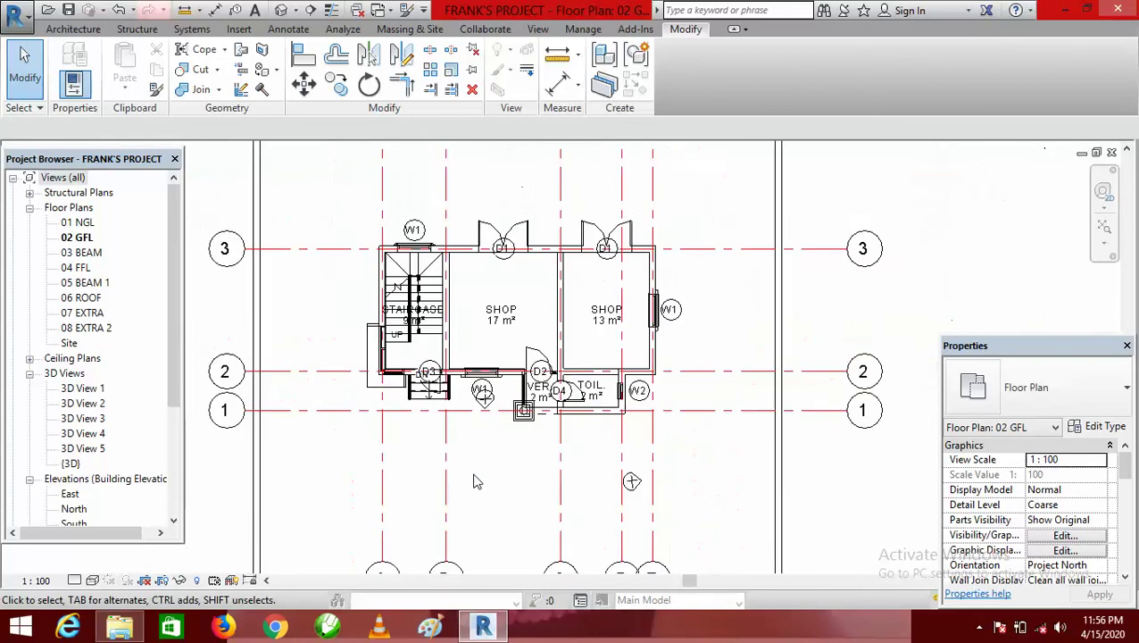
scroll(447, 423, up, 2)
scroll(447, 423, down, 2)
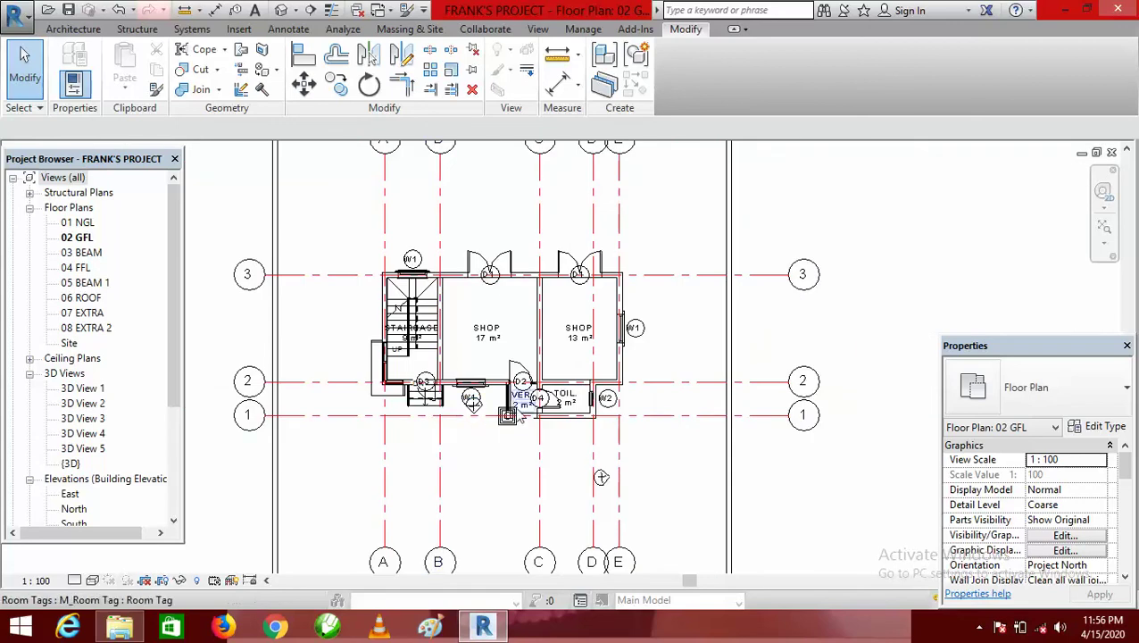
scroll(498, 418, up, 1)
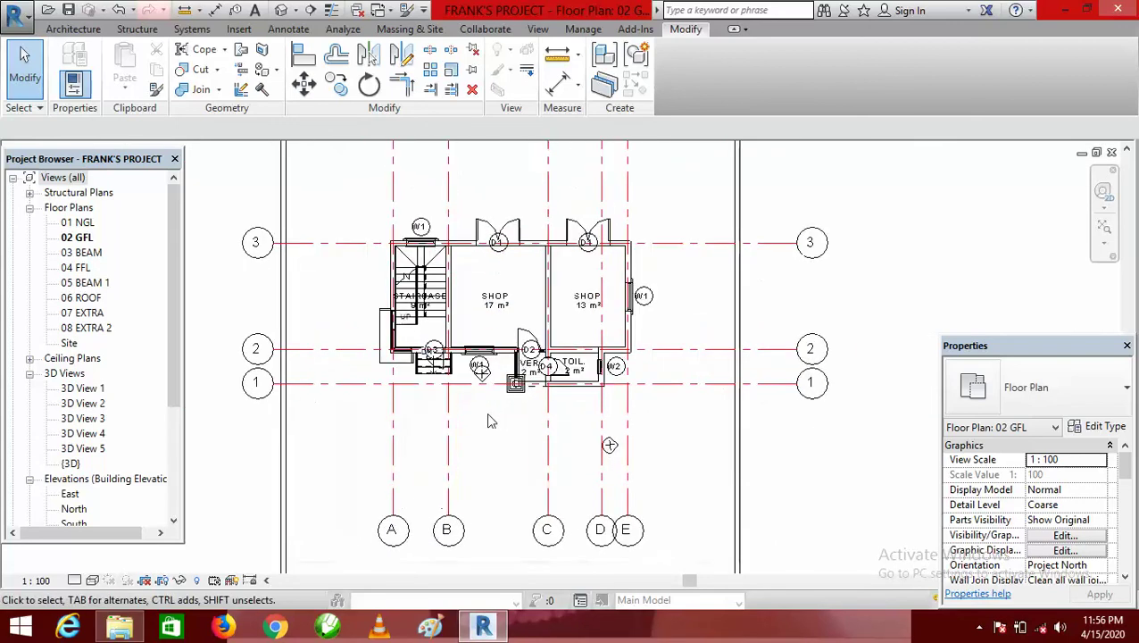